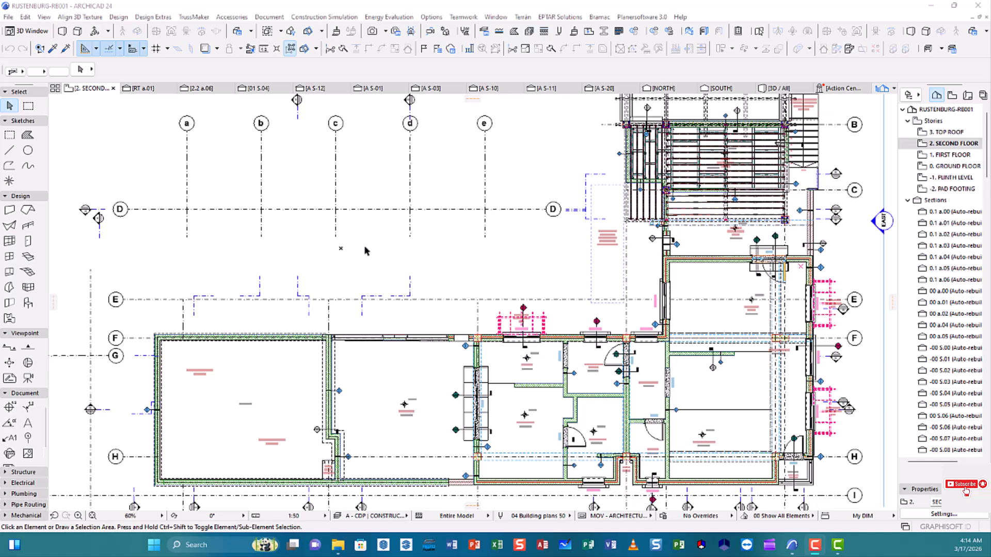
# Examine the second floor plan from the terrace through the interior rooms and kitchen to the porch entrance, decking area and canopy roof.
pyautogui.click(372, 257)
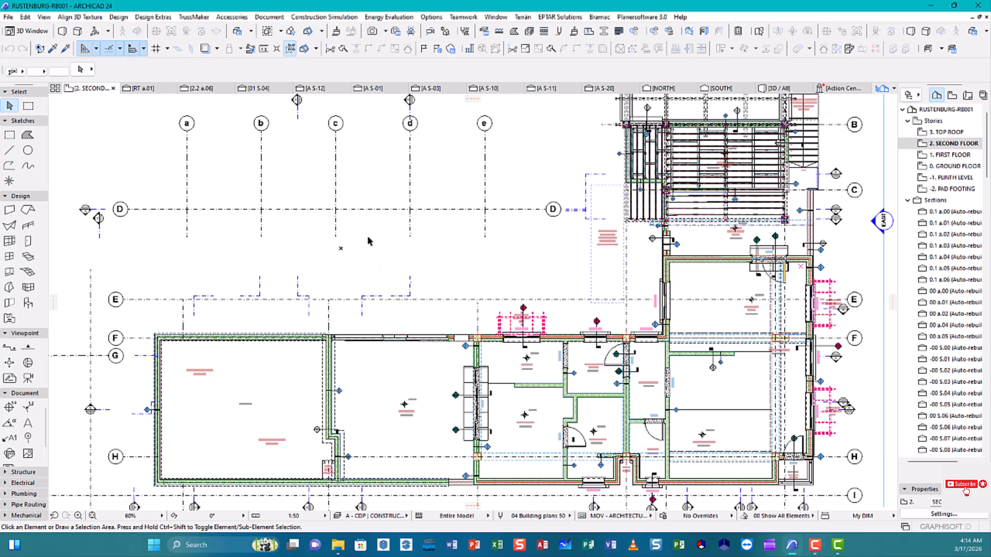
pyautogui.moveTo(374, 246); pyautogui.dragTo(390, 267, button='middle')
pyautogui.scroll(-1, 373, 233)
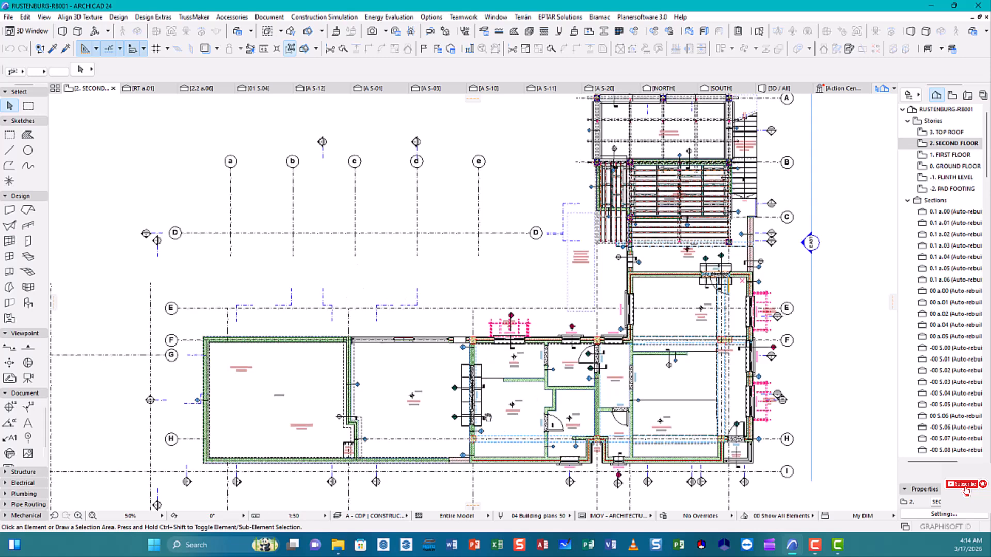
pyautogui.scroll(2, 420, 378)
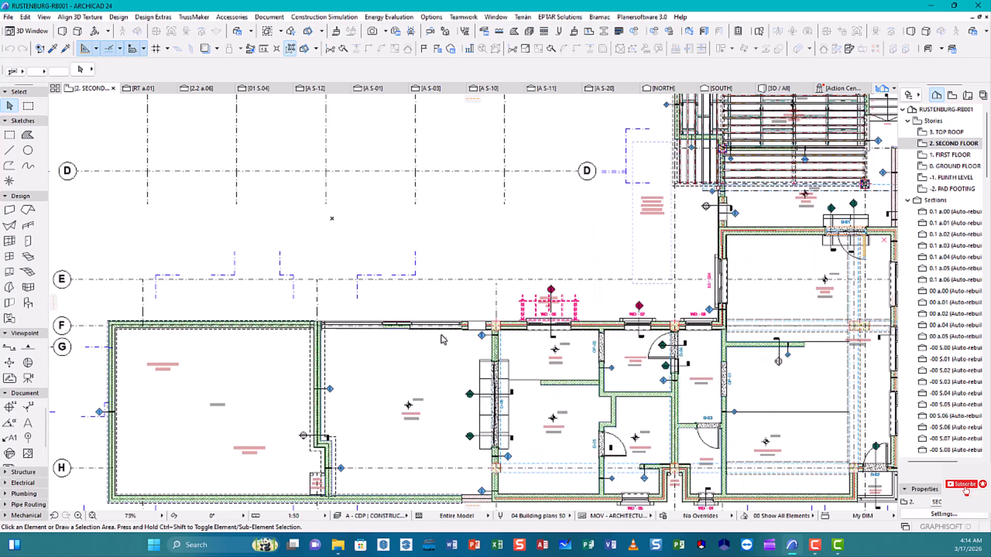
pyautogui.scroll(-2, 443, 336)
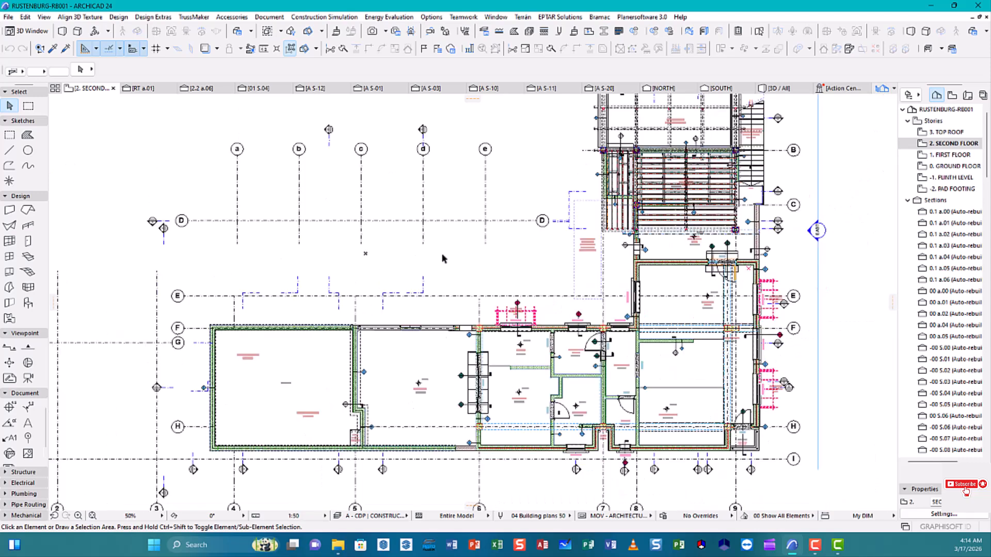
pyautogui.moveTo(448, 262); pyautogui.dragTo(457, 294, button='middle')
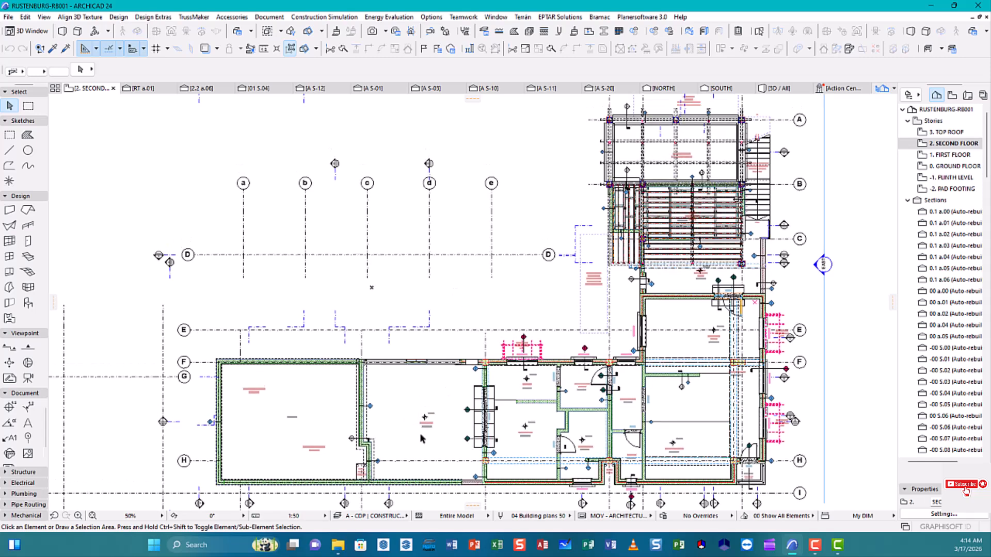
pyautogui.scroll(5, 420, 438)
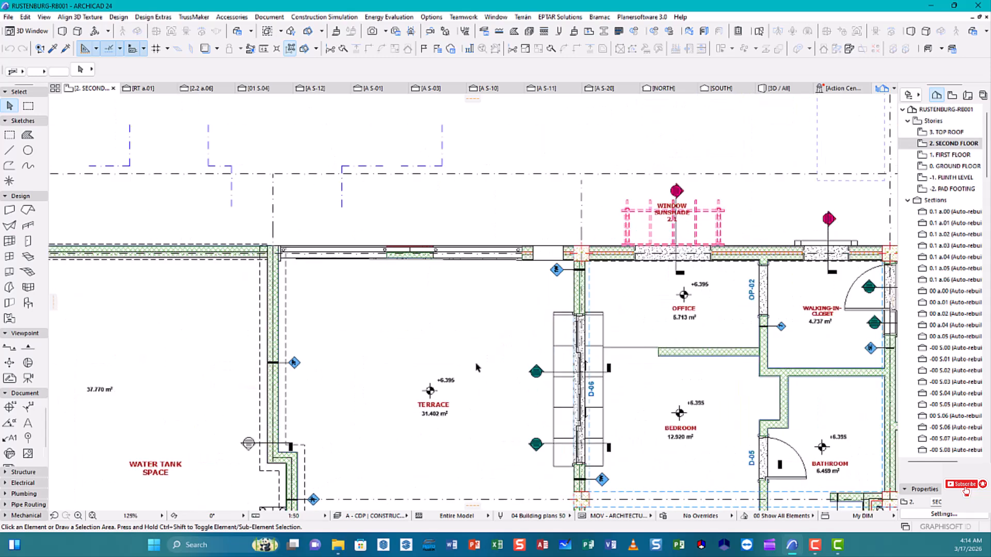
pyautogui.moveTo(524, 405); pyautogui.dragTo(274, 345, button='middle')
pyautogui.moveTo(650, 334); pyautogui.dragTo(442, 404, button='middle')
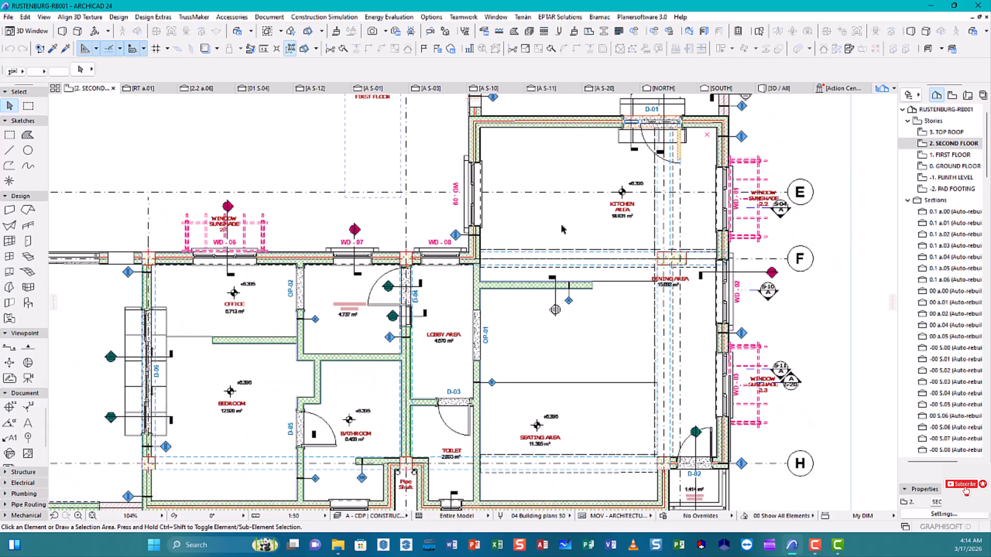
pyautogui.scroll(-1, 570, 259)
pyautogui.moveTo(570, 258); pyautogui.dragTo(575, 386, button='middle')
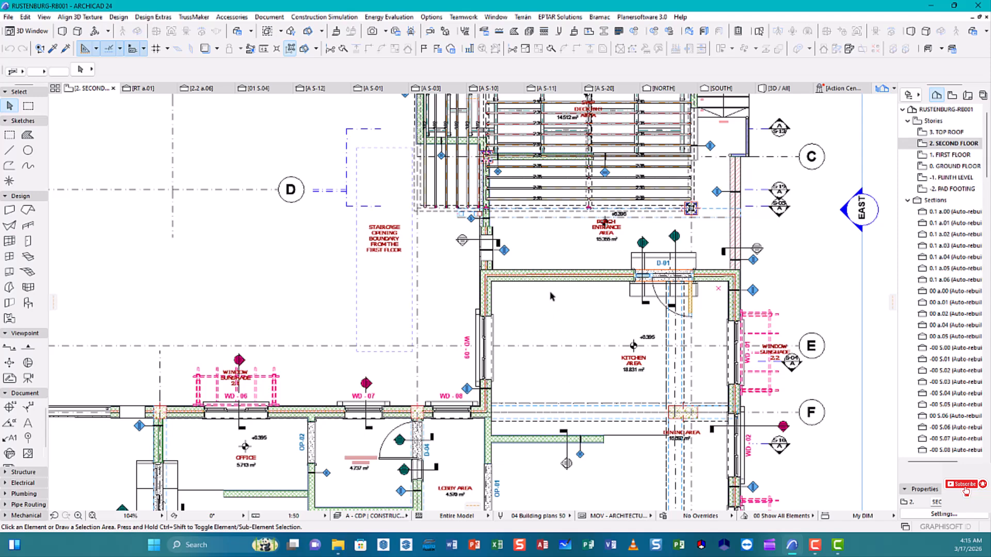
pyautogui.moveTo(541, 258); pyautogui.dragTo(552, 447, button='middle')
pyautogui.scroll(1, 564, 368)
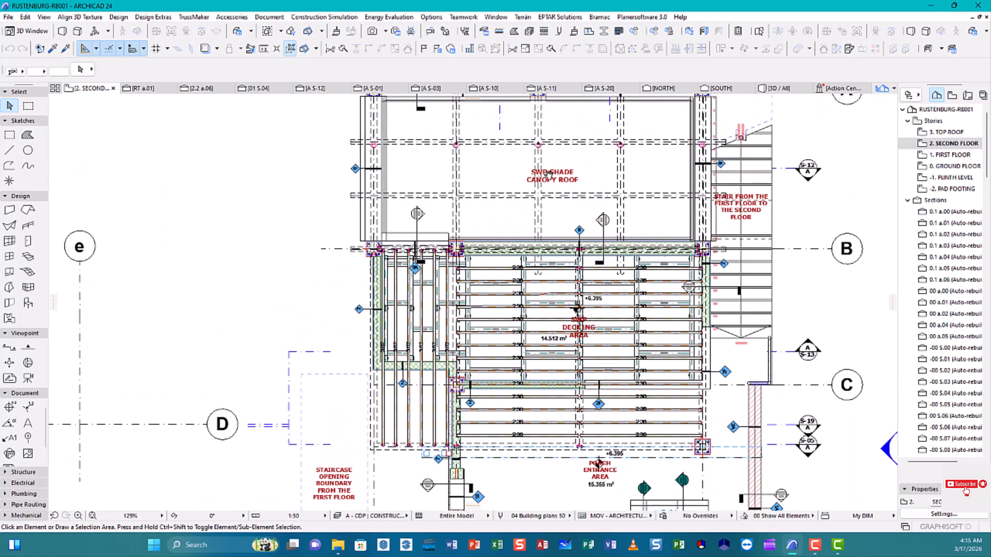
pyautogui.scroll(-3, 547, 175)
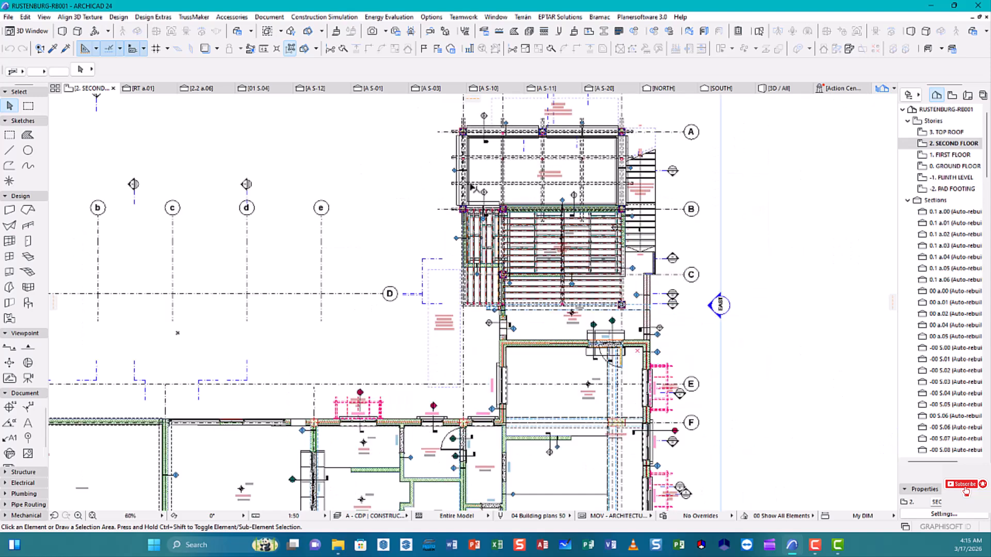
pyautogui.moveTo(485, 173); pyautogui.dragTo(634, 101, button='middle')
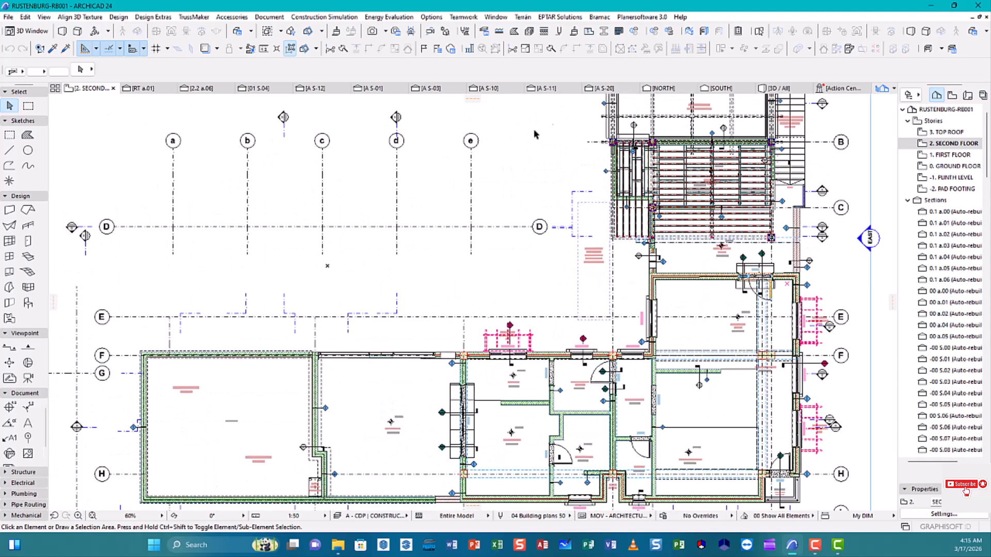
# Inspect the second floor's interior layout, covering the office, bedroom, bathroom, walk-in closet, lobby, toilet, seating, dining and kitchen areas.
pyautogui.moveTo(443, 274); pyautogui.dragTo(447, 230, button='middle')
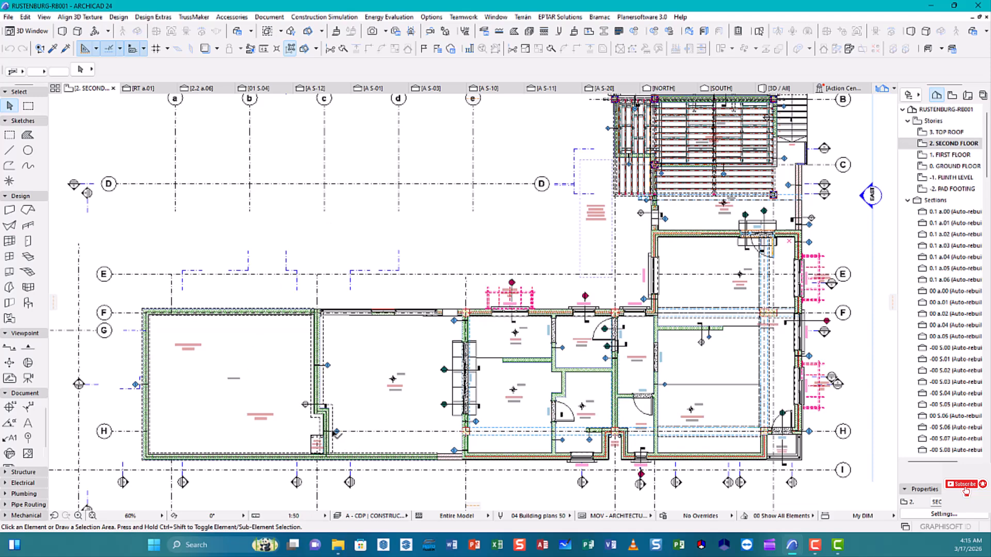
pyautogui.scroll(5, 334, 430)
pyautogui.moveTo(731, 327); pyautogui.dragTo(333, 320, button='middle')
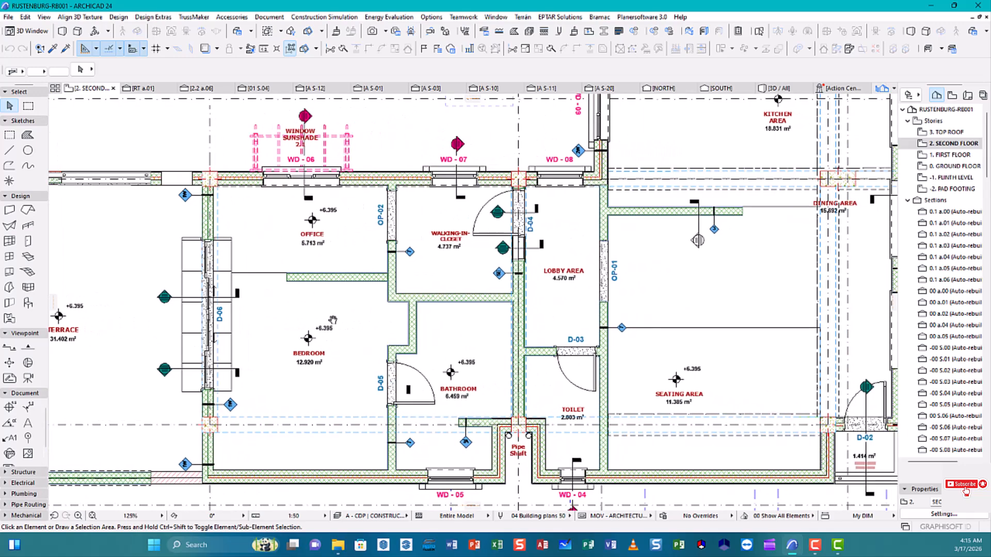
pyautogui.moveTo(768, 293); pyautogui.dragTo(576, 303, button='middle')
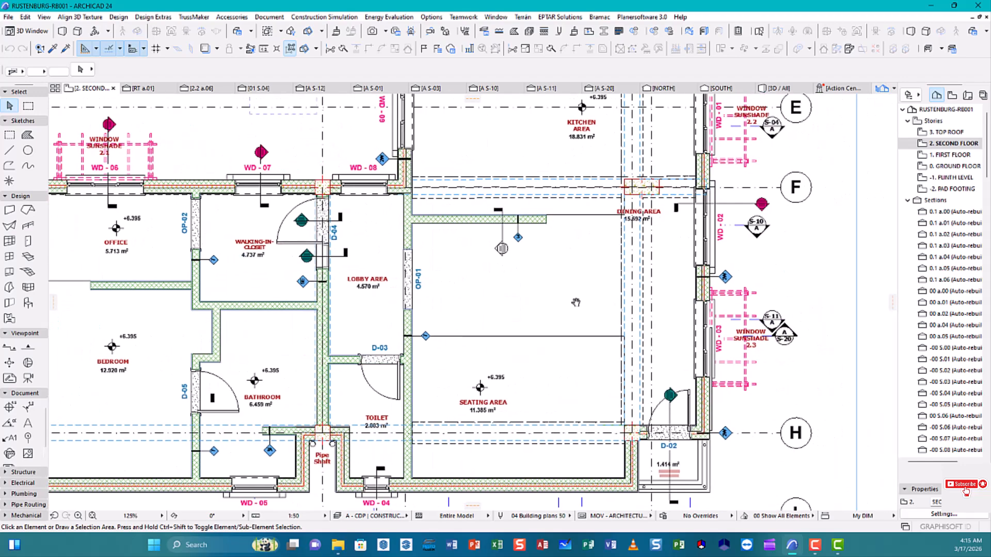
pyautogui.scroll(-2, 562, 293)
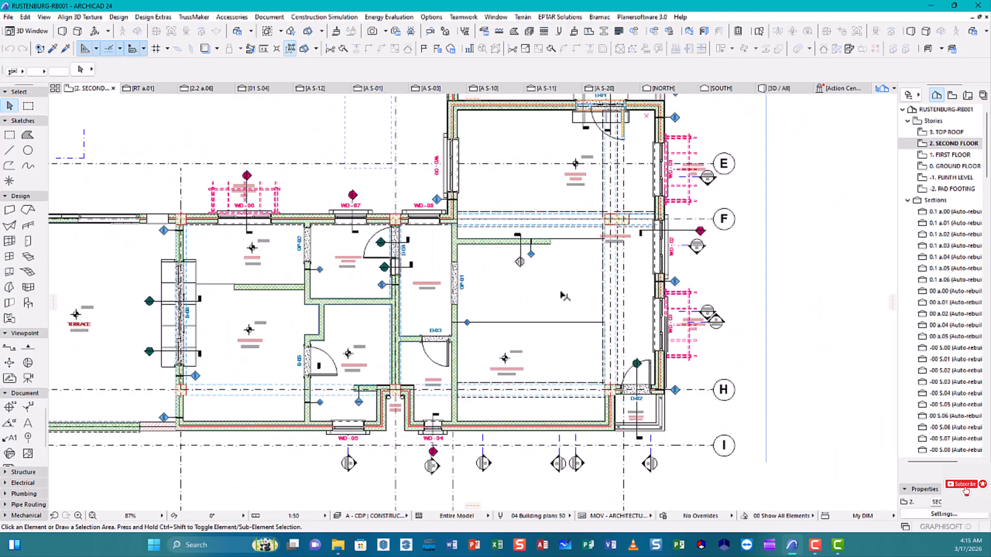
pyautogui.moveTo(539, 217)
pyautogui.mouseDown(button='middle')
pyautogui.moveTo(558, 314)
pyautogui.moveTo(640, 297)
pyautogui.moveTo(709, 261)
pyautogui.moveTo(787, 268)
pyautogui.moveTo(732, 268)
pyautogui.moveTo(740, 256)
pyautogui.mouseUp(button='middle')
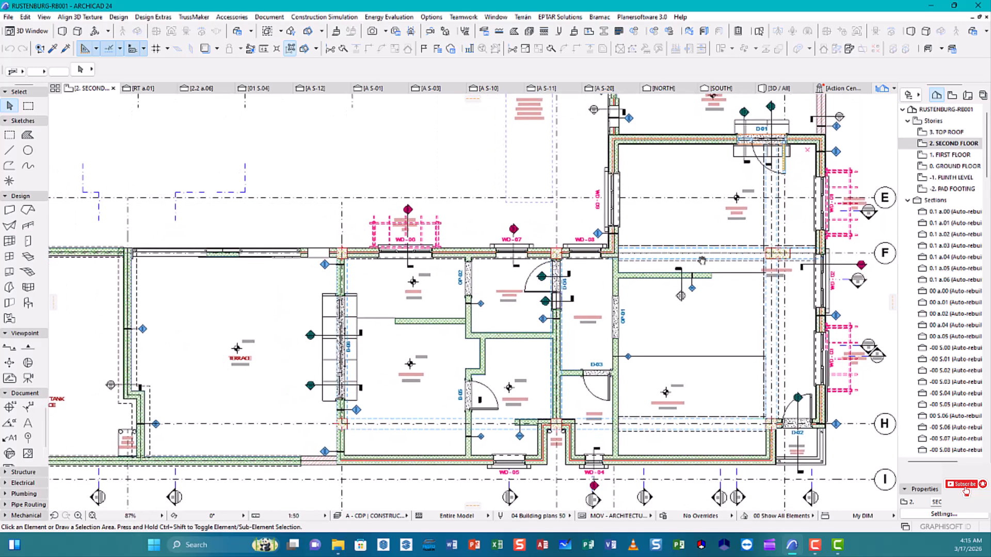
pyautogui.moveTo(449, 353); pyautogui.dragTo(427, 341, button='middle')
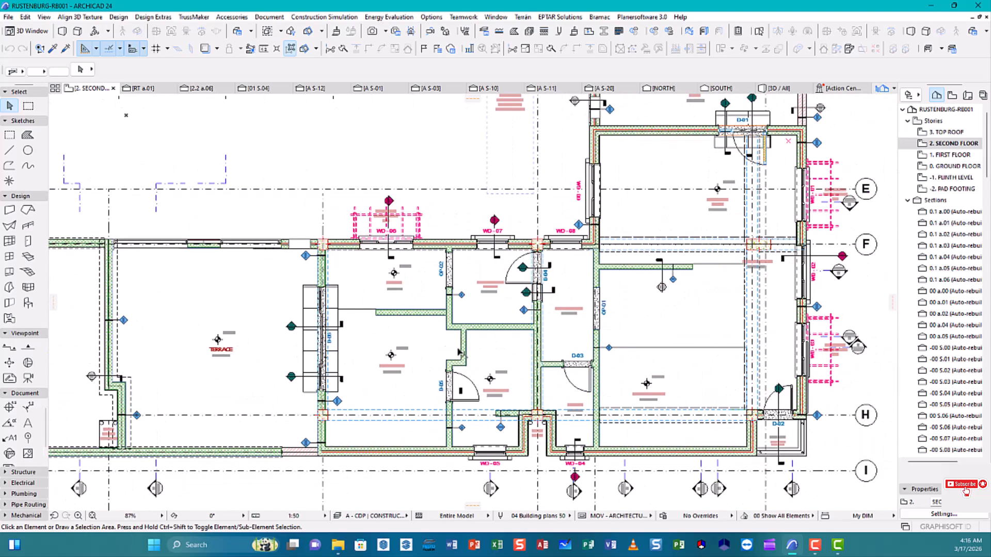
pyautogui.moveTo(474, 214); pyautogui.dragTo(474, 237, button='middle')
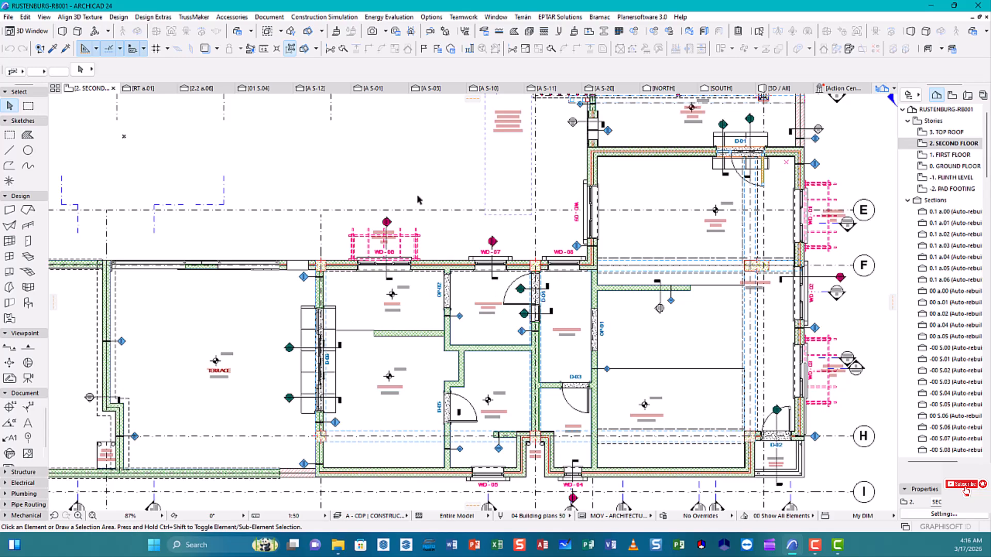
pyautogui.moveTo(424, 196); pyautogui.dragTo(442, 212, button='middle')
pyautogui.scroll(1, 422, 332)
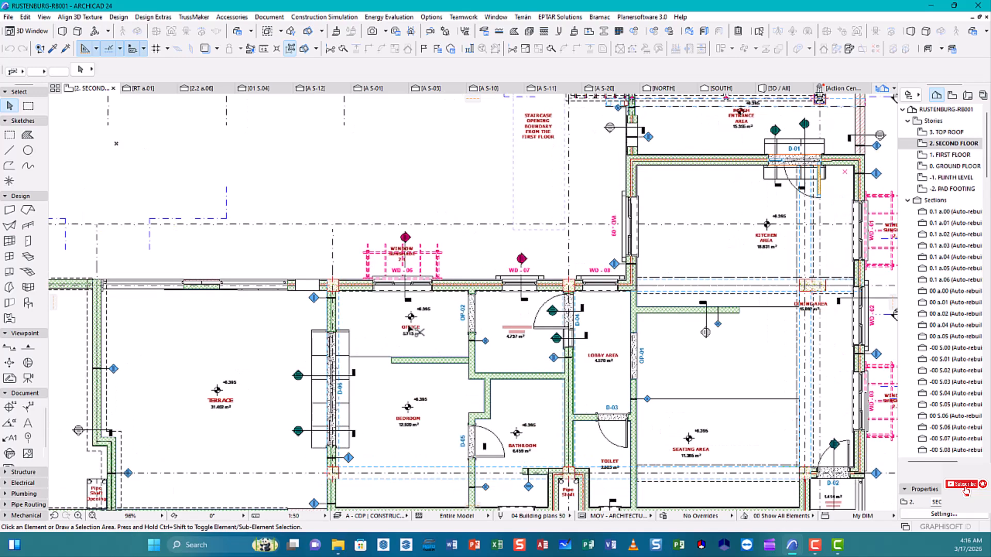
pyautogui.scroll(1, 385, 269)
pyautogui.moveTo(385, 268)
pyautogui.mouseDown(button='middle')
pyautogui.moveTo(382, 282)
pyautogui.moveTo(387, 272)
pyautogui.mouseUp(button='middle')
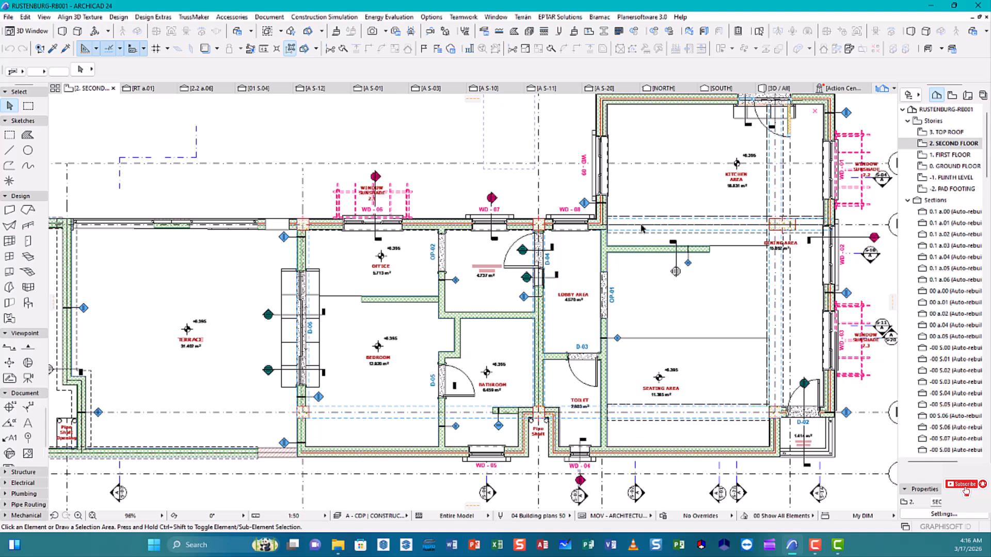
pyautogui.moveTo(546, 305)
pyautogui.mouseDown(button='middle')
pyautogui.moveTo(486, 302)
pyautogui.moveTo(408, 319)
pyautogui.moveTo(533, 318)
pyautogui.mouseUp(button='middle')
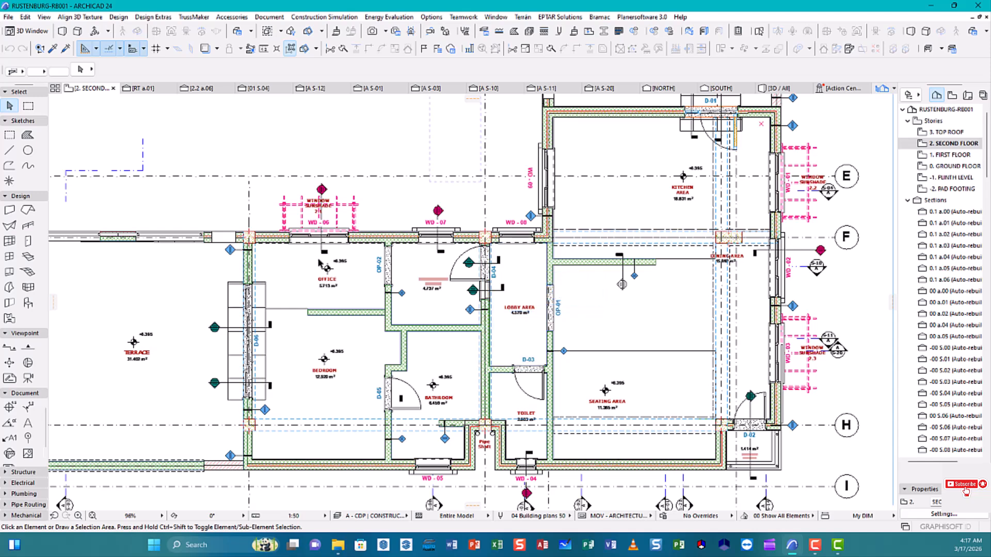
pyautogui.moveTo(546, 262); pyautogui.dragTo(633, 279, button='middle')
pyautogui.scroll(-2, 501, 287)
pyautogui.moveTo(417, 312); pyautogui.dragTo(579, 303, button='middle')
# Review the room names, areas, levels and door and window tags from the water tank space and terrace to the seating area.
pyautogui.click(388, 516)
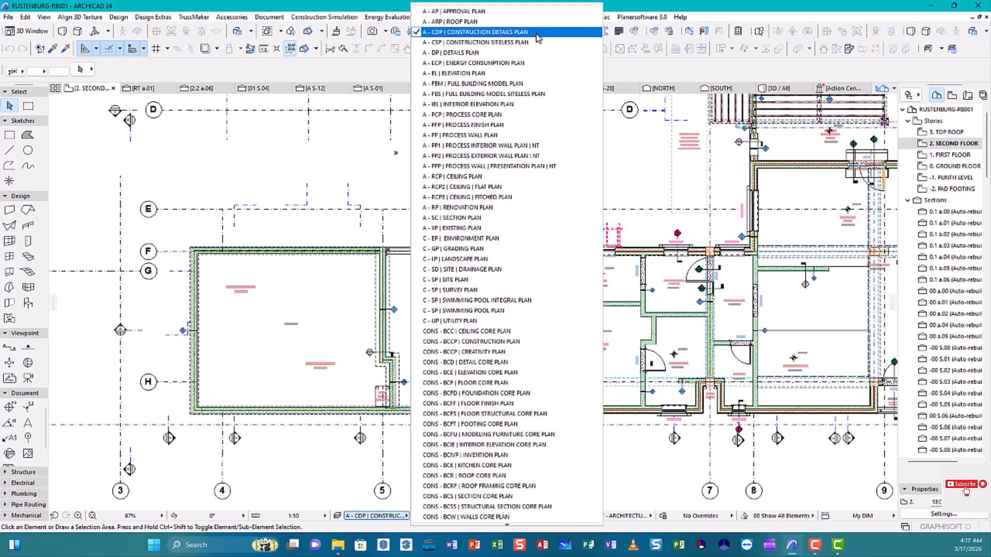
pyautogui.click(266, 172)
pyautogui.scroll(5, 284, 346)
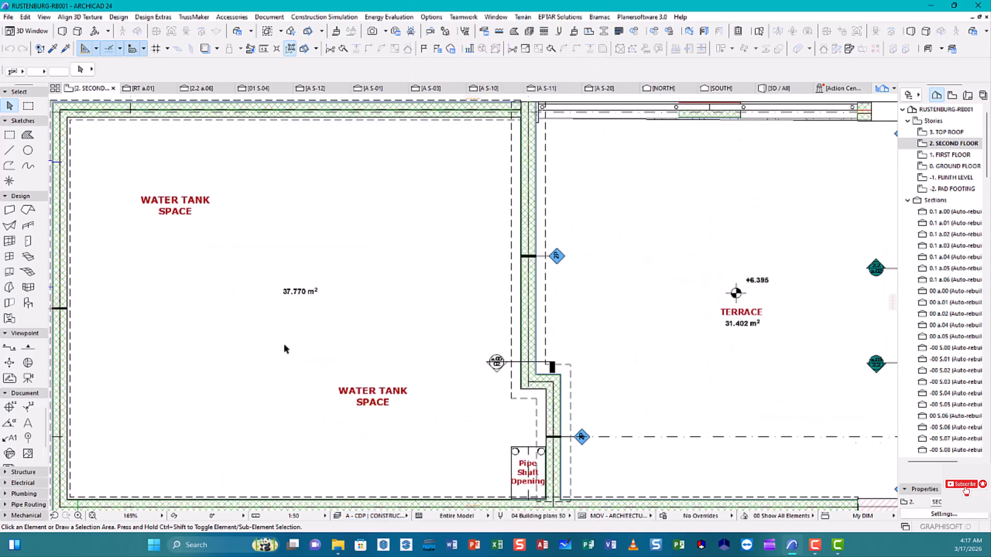
pyautogui.scroll(-3, 302, 318)
pyautogui.moveTo(429, 308); pyautogui.dragTo(222, 311, button='middle')
pyautogui.scroll(6, 347, 331)
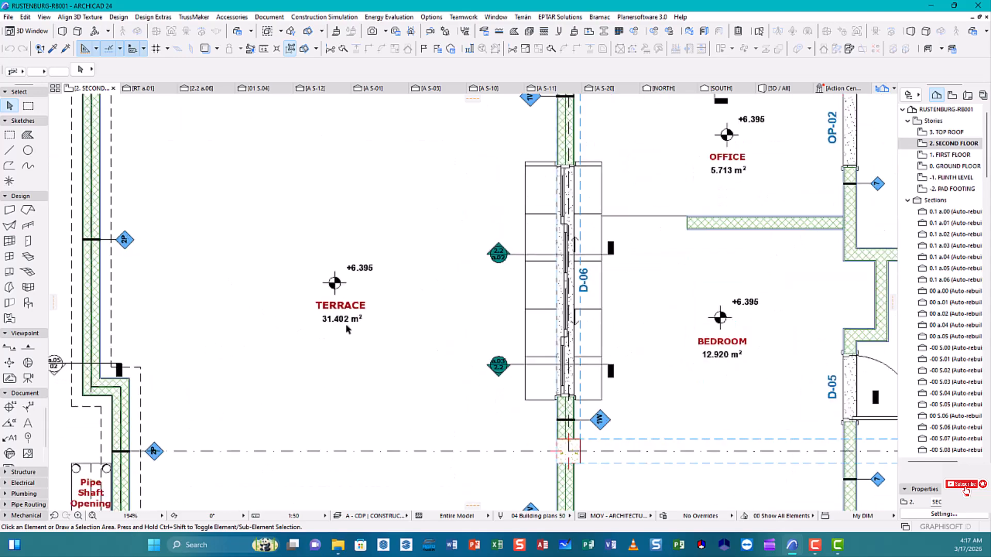
pyautogui.scroll(-4, 349, 329)
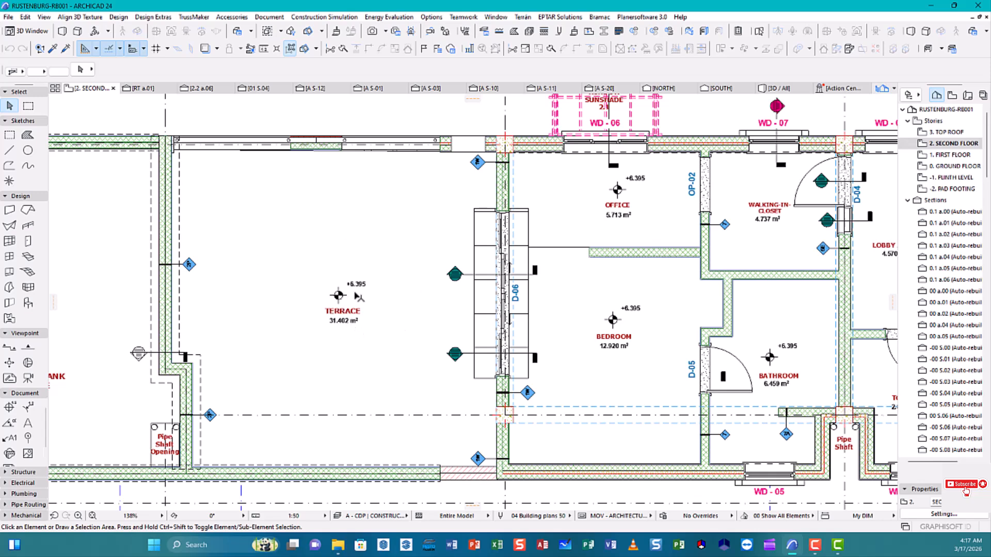
pyautogui.moveTo(583, 311); pyautogui.dragTo(249, 320, button='middle')
pyautogui.scroll(1, 448, 306)
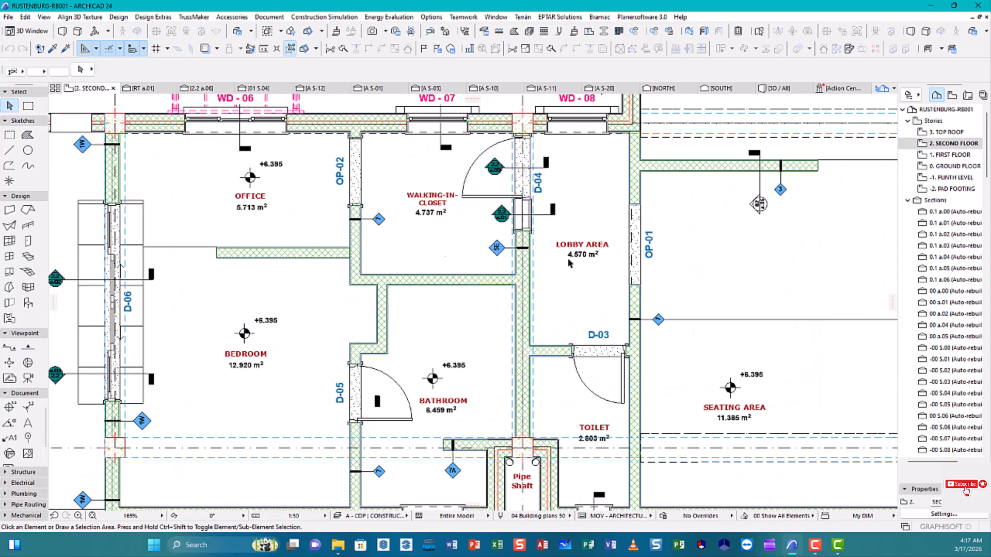
pyautogui.scroll(-3, 292, 329)
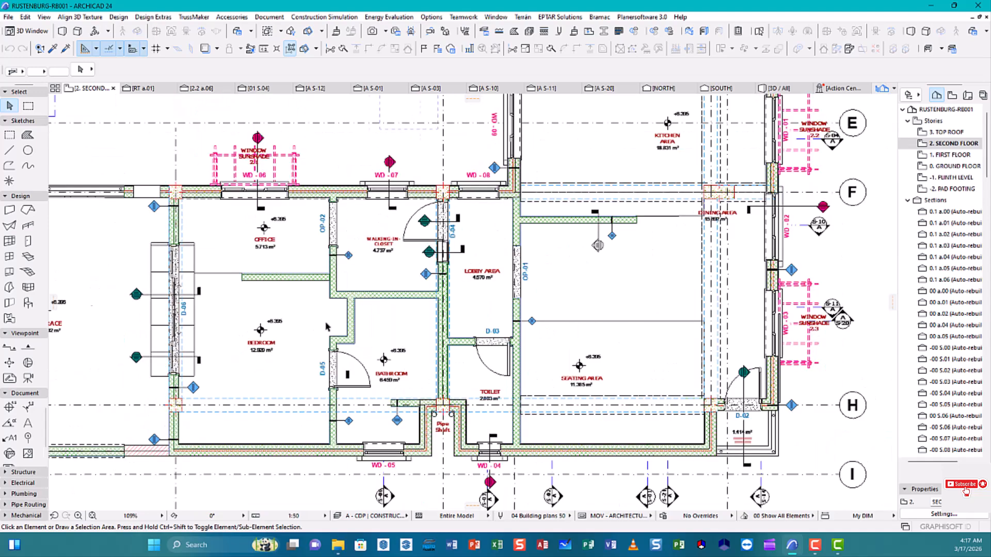
pyautogui.moveTo(405, 350); pyautogui.dragTo(435, 423, button='middle')
pyautogui.moveTo(444, 341); pyautogui.dragTo(503, 399, button='middle')
pyautogui.moveTo(492, 237); pyautogui.dragTo(540, 179, button='middle')
pyautogui.click(403, 516)
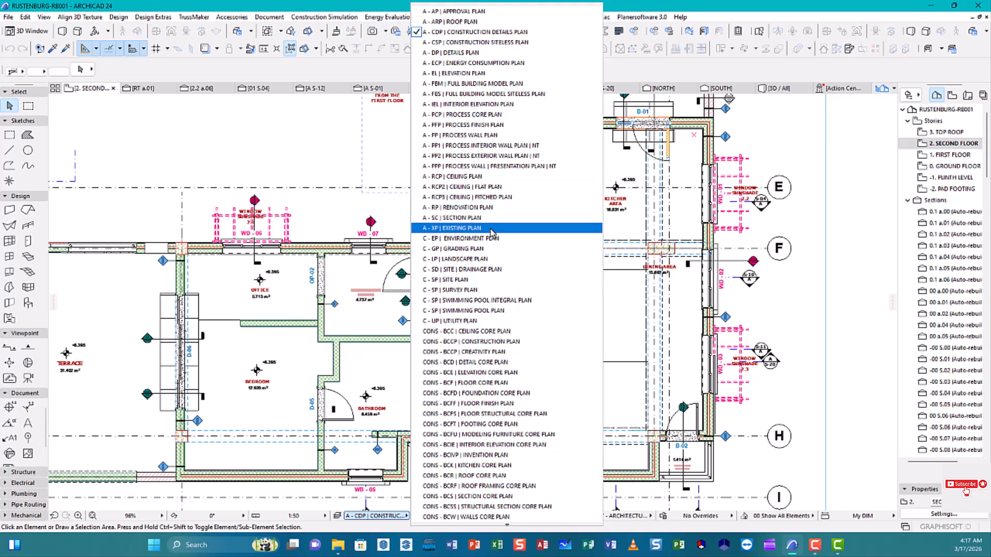
pyautogui.click(277, 146)
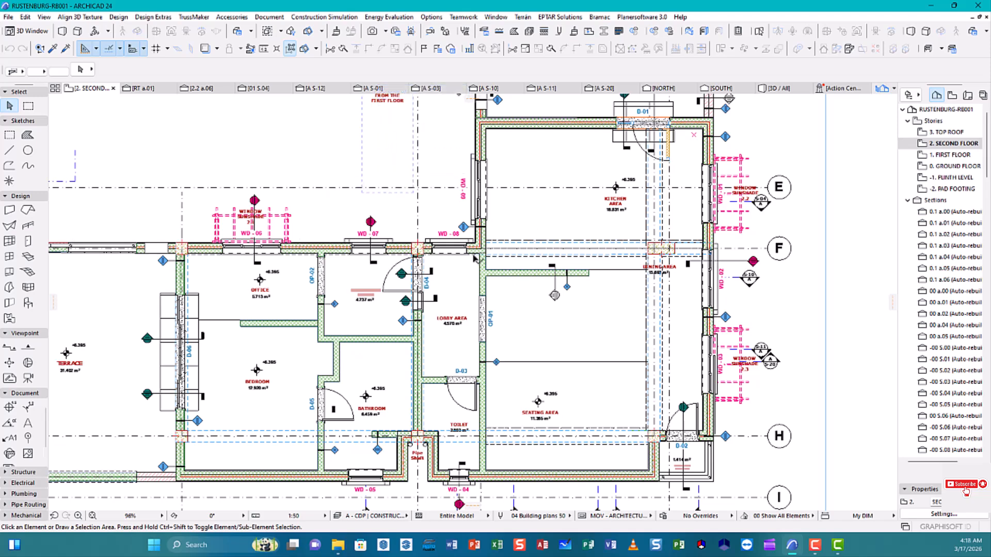
pyautogui.scroll(-1, 381, 228)
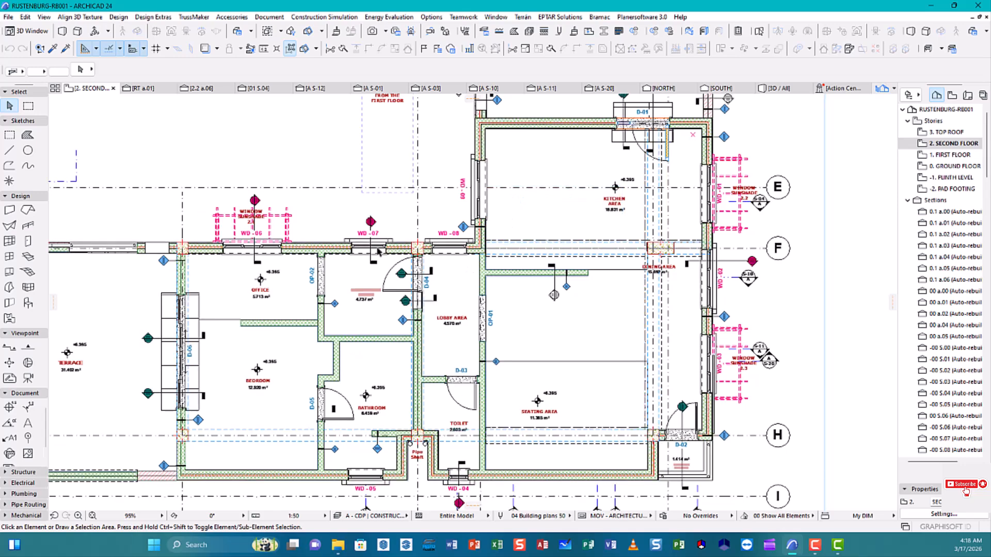
pyautogui.scroll(-2, 381, 227)
pyautogui.moveTo(408, 275); pyautogui.dragTo(539, 337, button='middle')
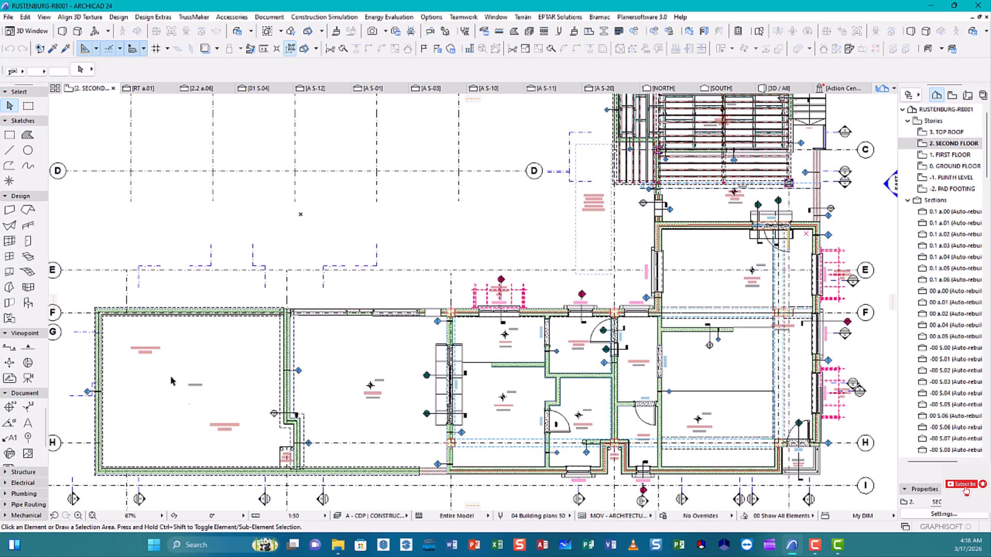
# Switch the second floor plan to the MEP - E - SL | SCHEMATIC LIGHTING PLAN layer combination.
pyautogui.click(406, 516)
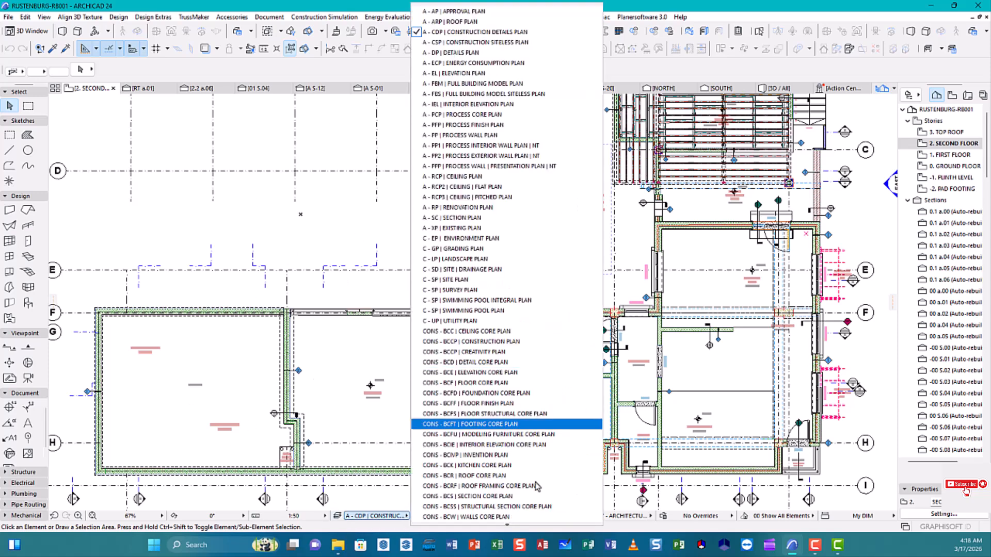
pyautogui.moveTo(507, 524)
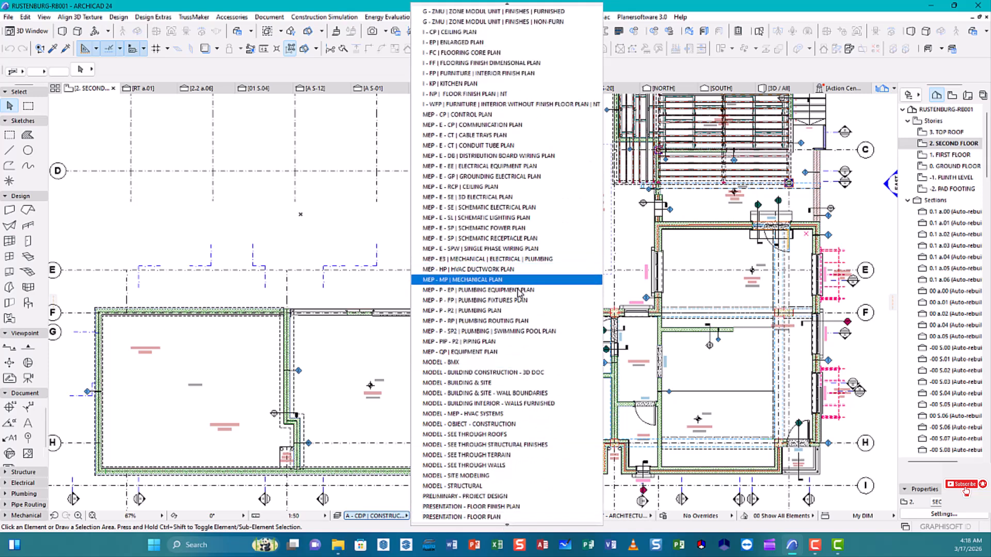
pyautogui.click(519, 218)
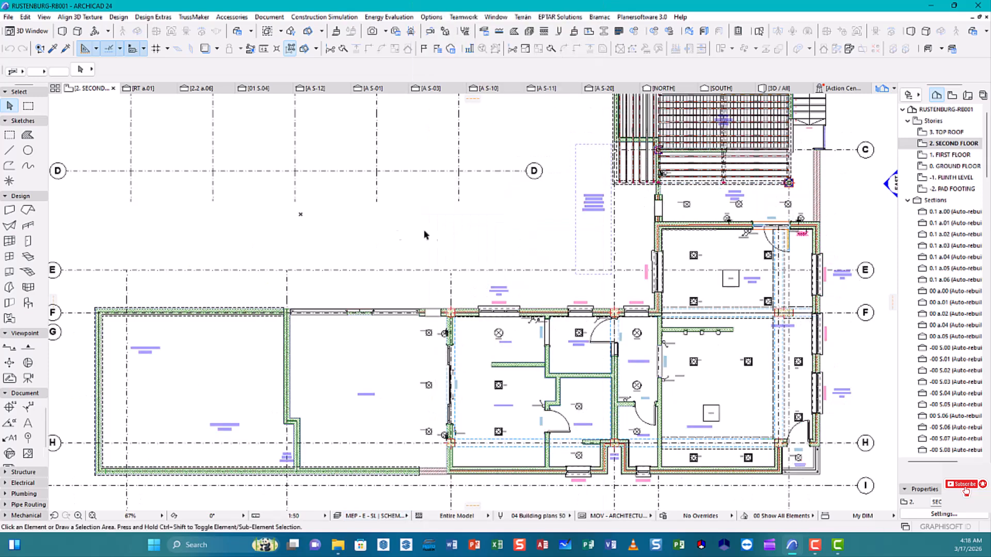
pyautogui.moveTo(490, 356); pyautogui.dragTo(438, 283, button='middle')
pyautogui.scroll(4, 499, 391)
pyautogui.moveTo(406, 347); pyautogui.dragTo(343, 367, button='middle')
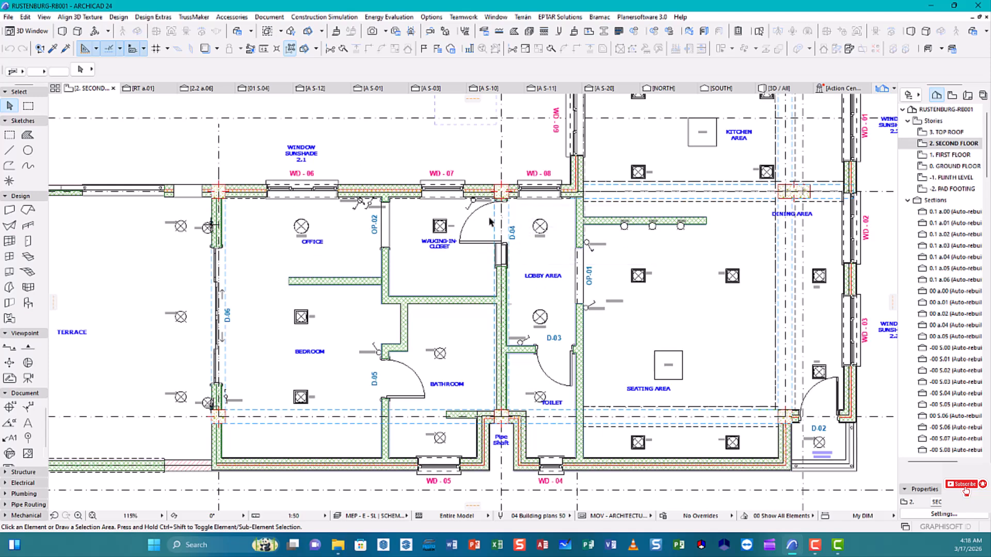
# Inspect the second floor's lights and switches, and open the object settings of the 2WS-1S switch beside door D-06 in the bedroom.
pyautogui.scroll(-1, 462, 270)
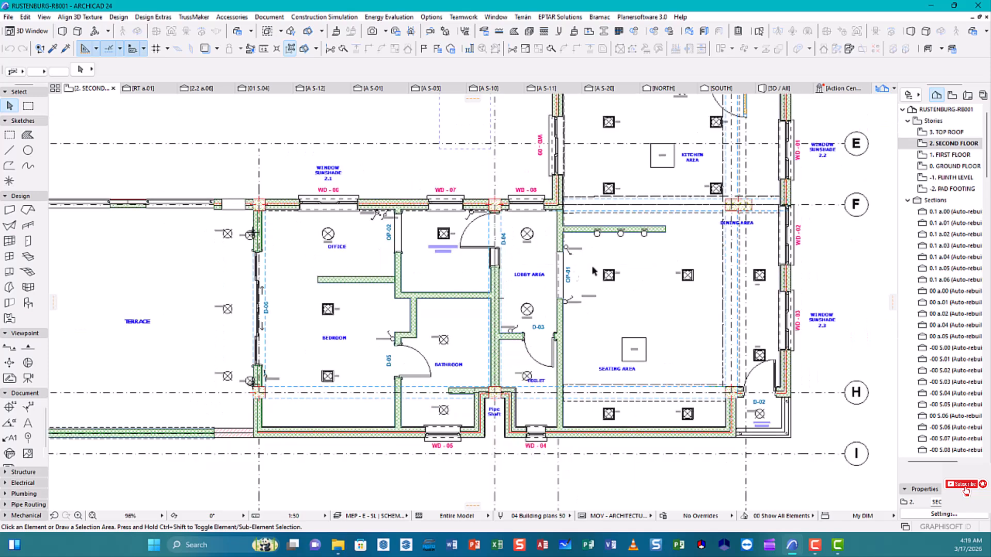
pyautogui.moveTo(465, 256); pyautogui.dragTo(483, 300, button='middle')
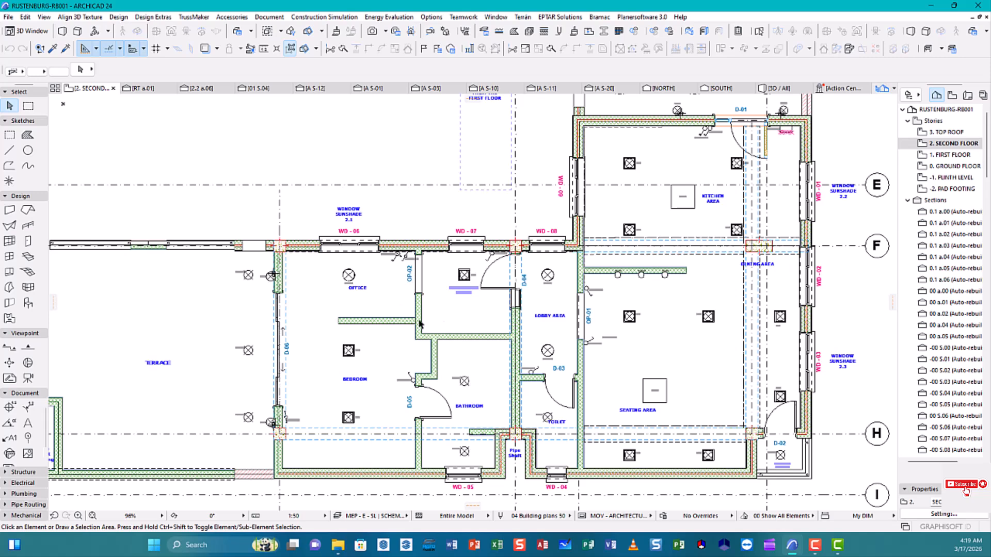
pyautogui.moveTo(323, 310); pyautogui.dragTo(338, 310, button='middle')
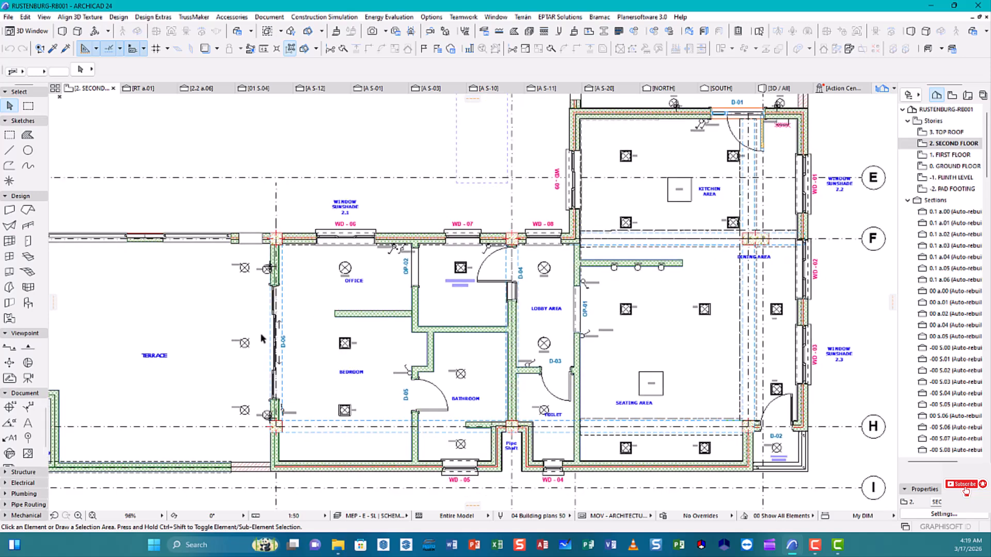
pyautogui.scroll(2, 262, 339)
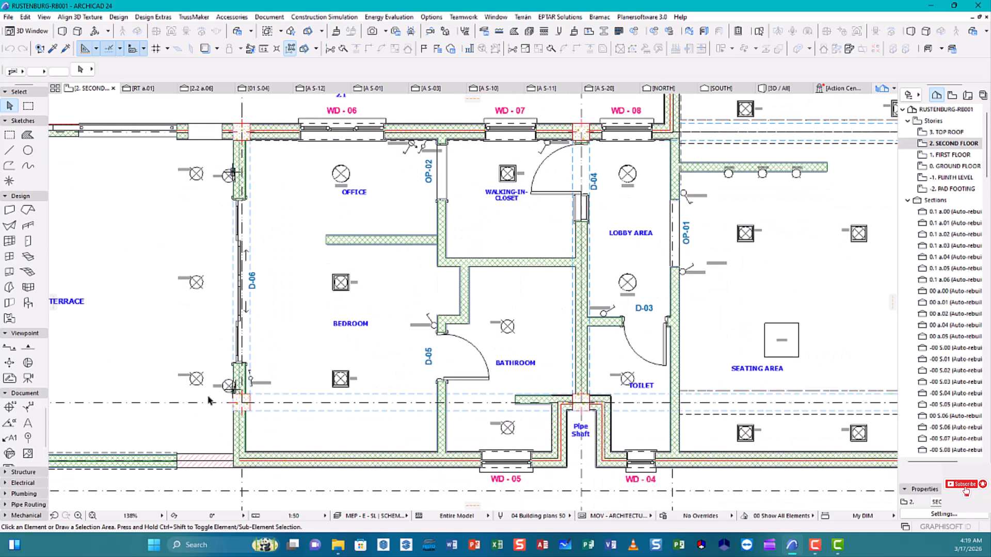
pyautogui.scroll(5, 269, 393)
pyautogui.scroll(1, 256, 378)
pyautogui.click(250, 372)
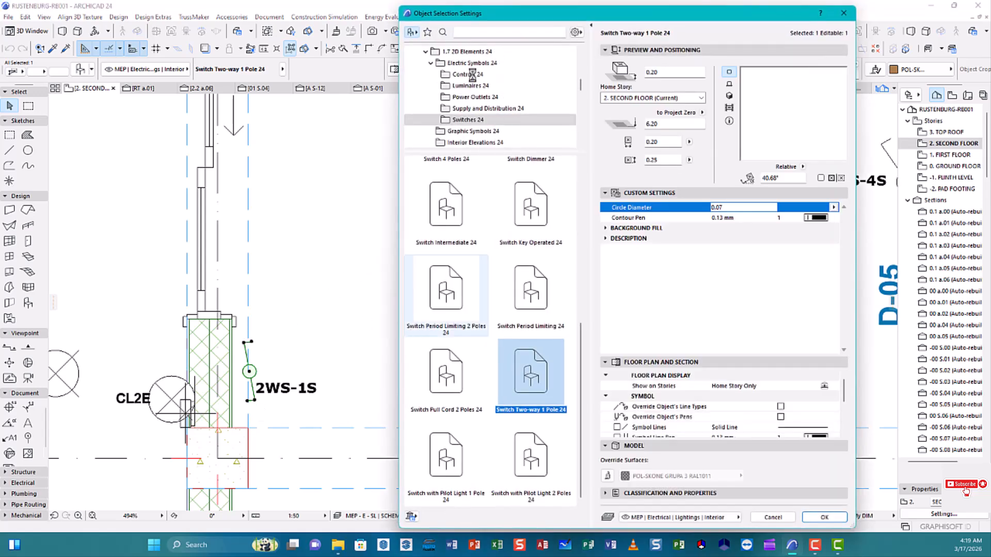
# Browse the ARCHICAD Library 24 folders down to the Electric Symbols and Switches 24, leaving the 2WS-1S switch's settings unchanged.
pyautogui.scroll(3, 485, 93)
pyautogui.scroll(-10, 471, 74)
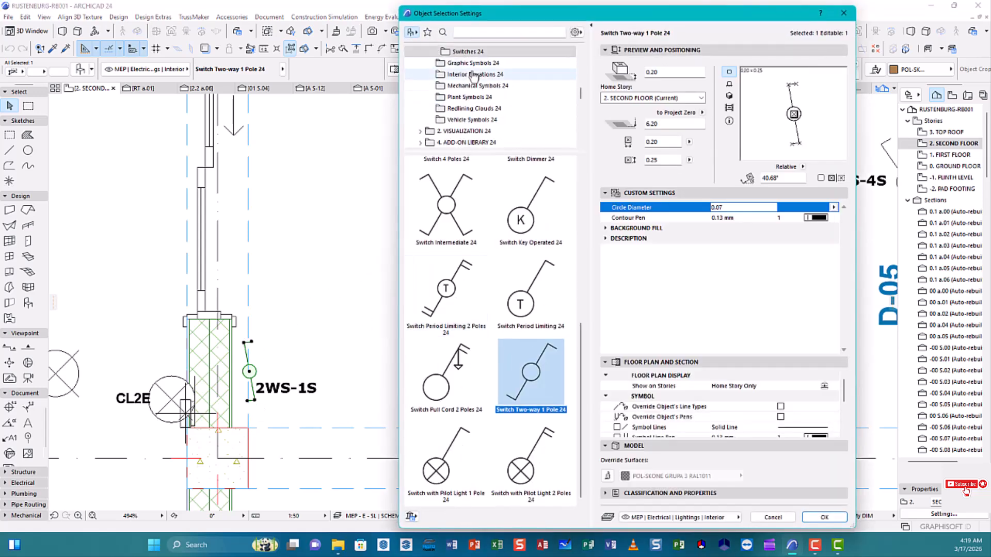
pyautogui.scroll(5, 500, 124)
pyautogui.scroll(3, 500, 124)
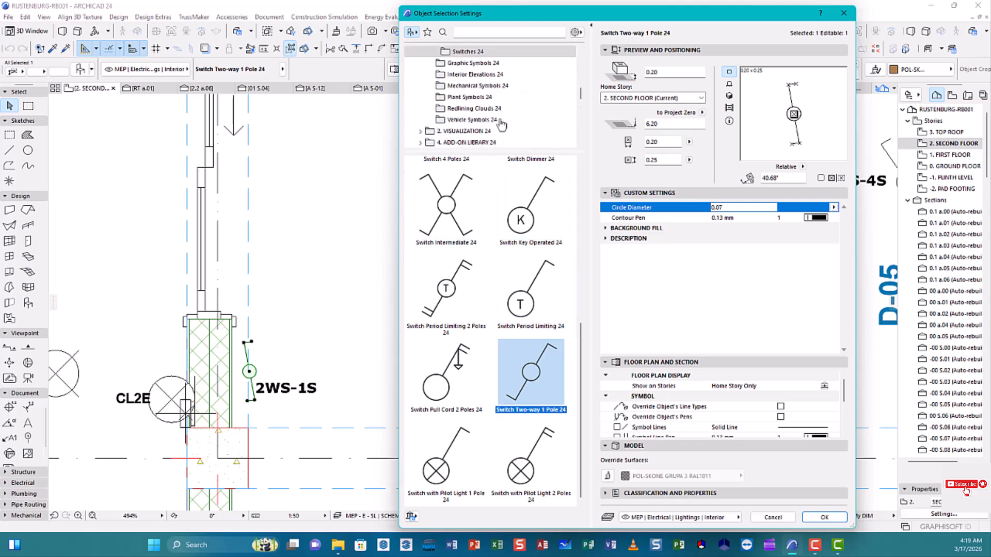
pyautogui.scroll(5, 454, 90)
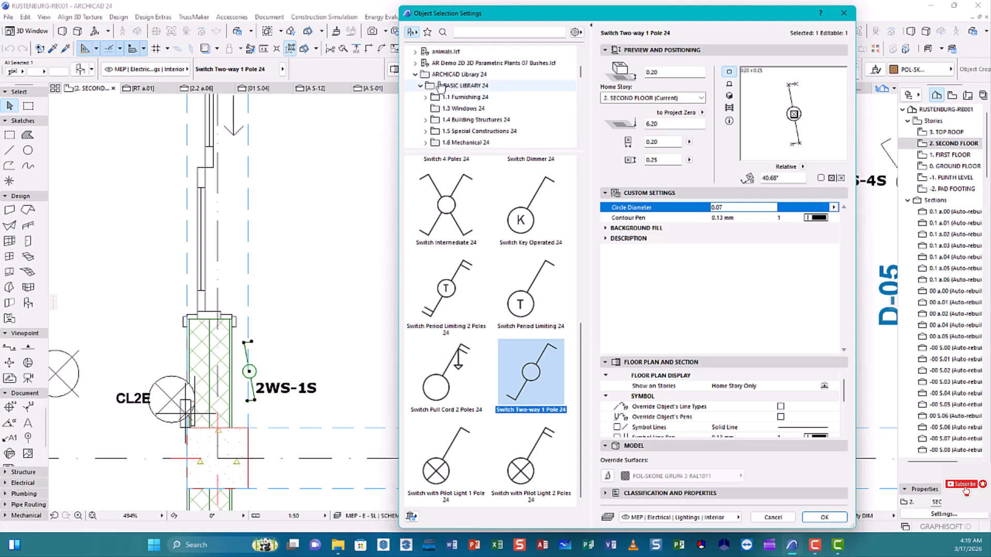
pyautogui.scroll(-3, 471, 103)
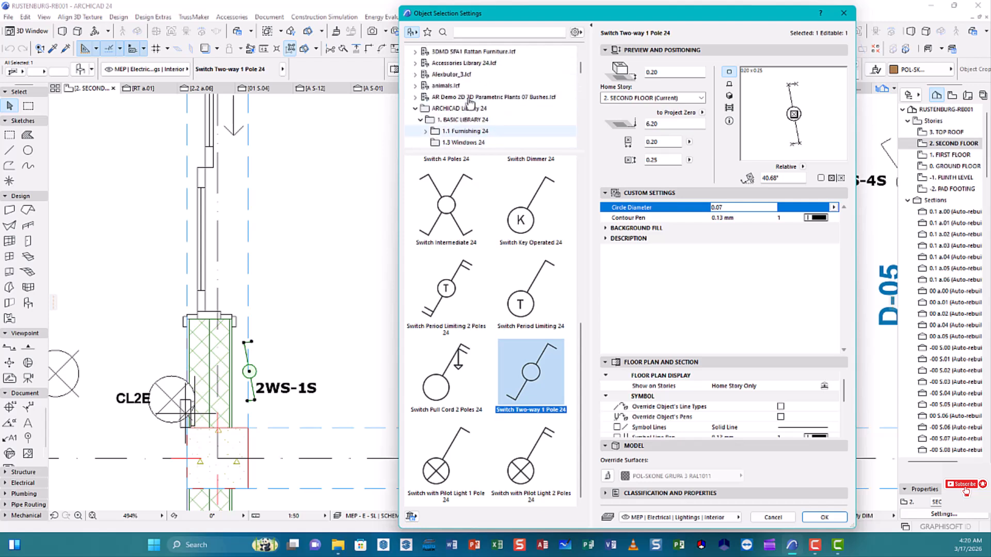
pyautogui.scroll(-3, 472, 95)
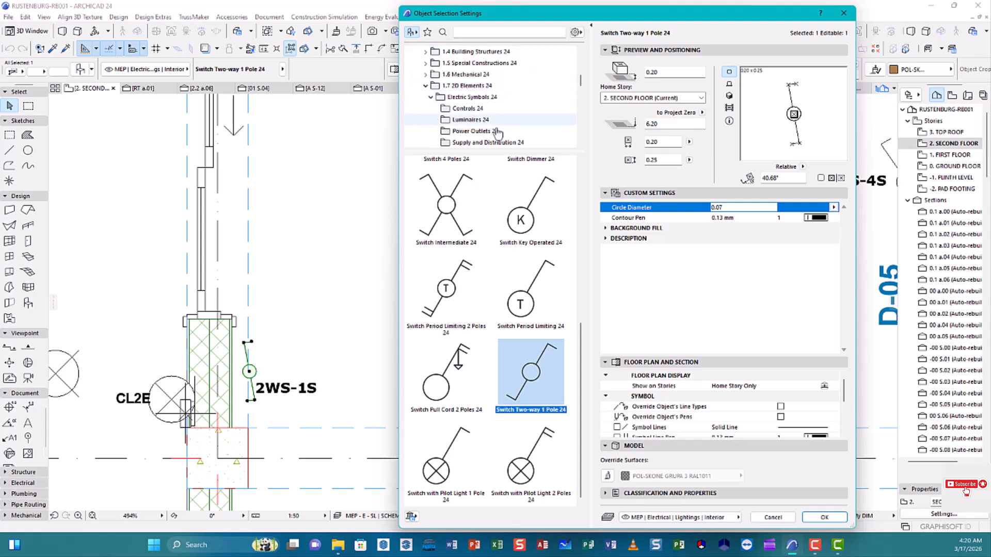
pyautogui.scroll(3, 454, 114)
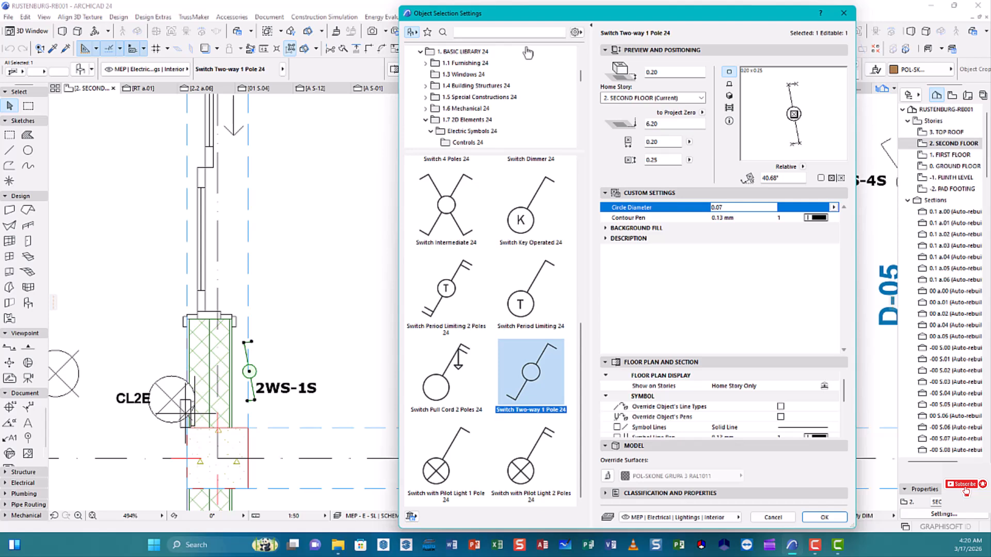
pyautogui.scroll(-3, 516, 72)
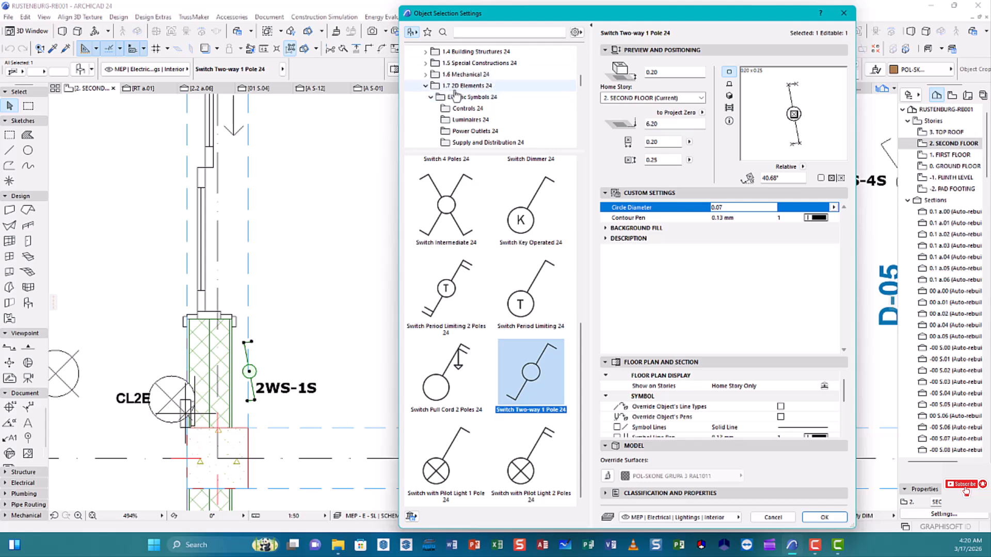
pyautogui.scroll(-1, 477, 117)
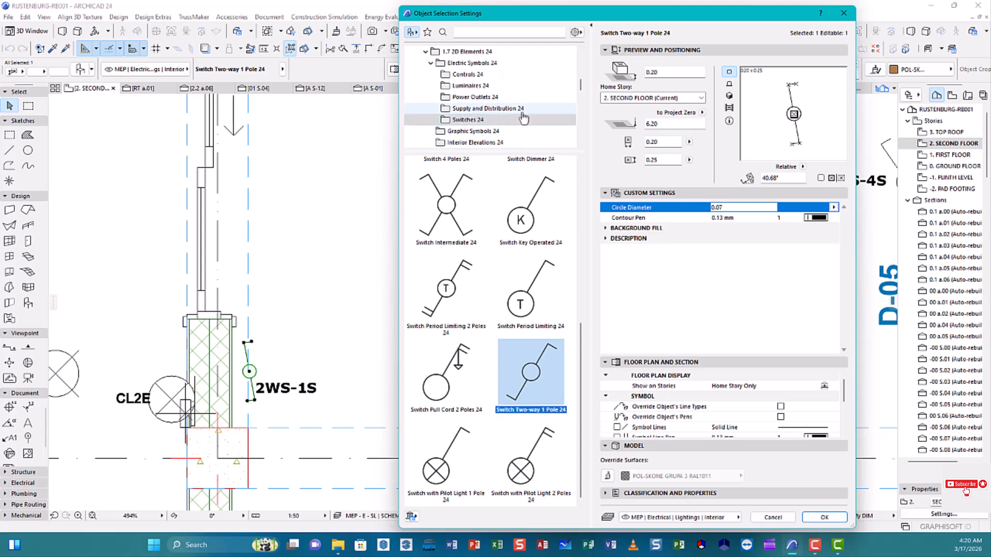
pyautogui.scroll(-3, 491, 134)
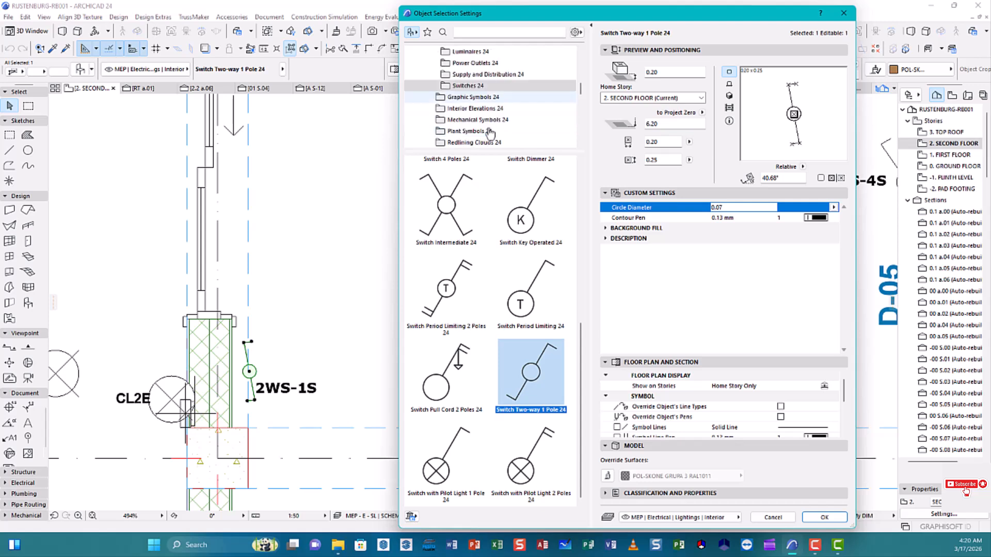
pyautogui.scroll(3, 491, 122)
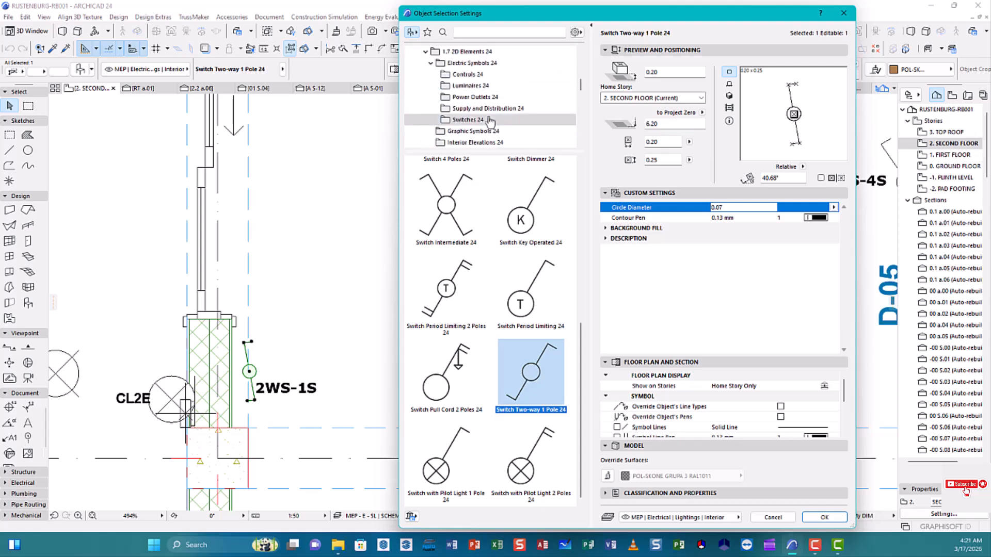
pyautogui.click(492, 123)
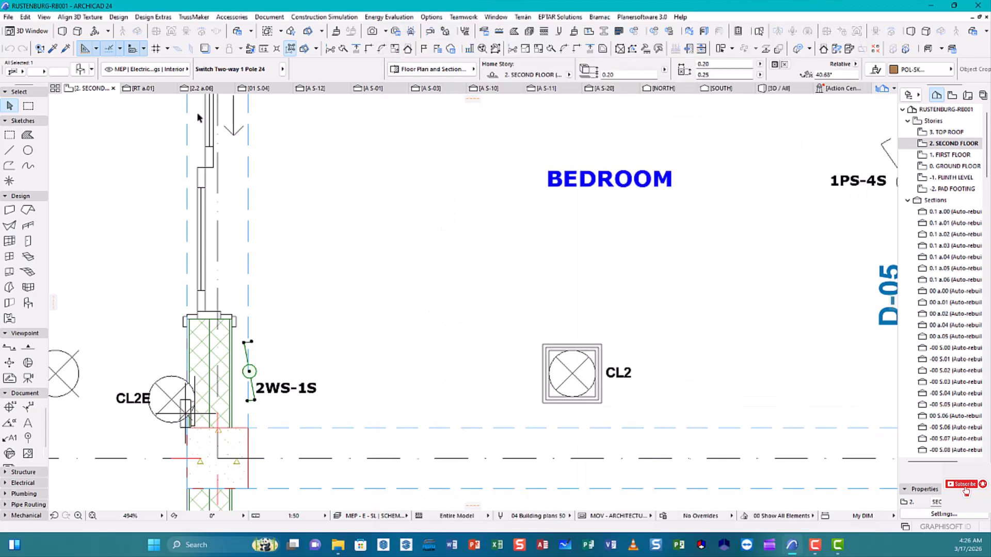
pyautogui.press('Escape')
# Activate the Spline tool and set its default layer to MEP | Electrical | Light Wiring Lines | Interior.
pyautogui.scroll(-3, 353, 209)
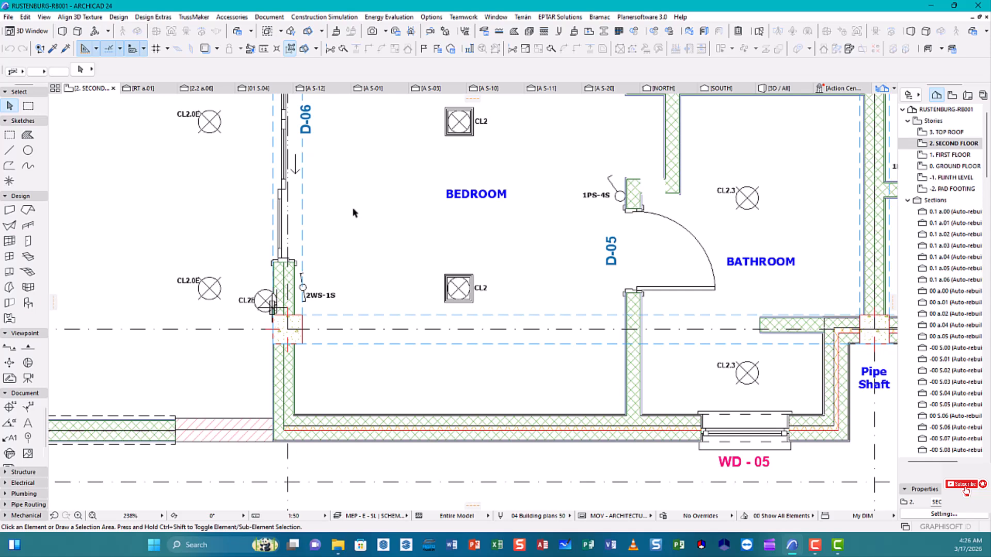
pyautogui.scroll(-5, 355, 214)
pyautogui.moveTo(361, 215); pyautogui.dragTo(343, 327, button='middle')
pyautogui.scroll(-1, 343, 326)
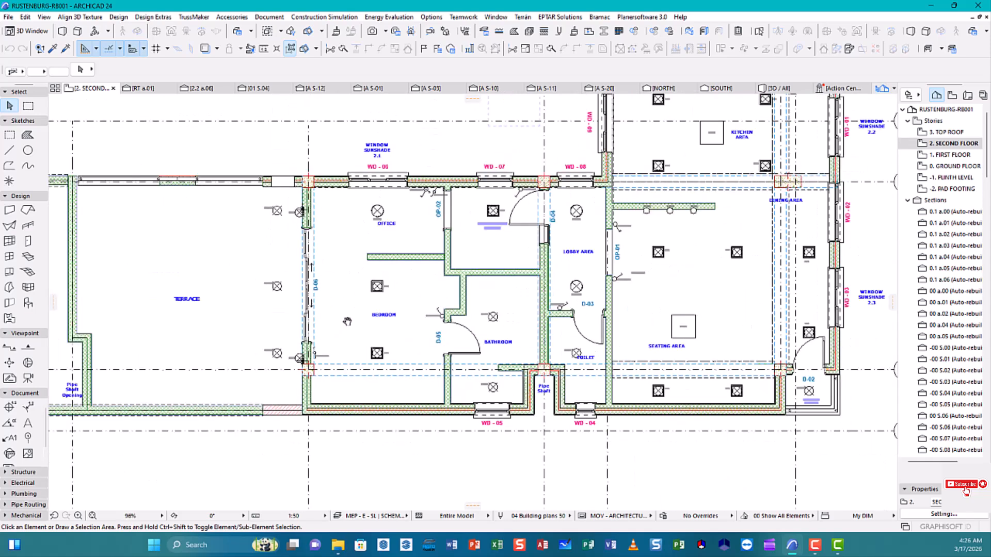
pyautogui.scroll(2, 319, 240)
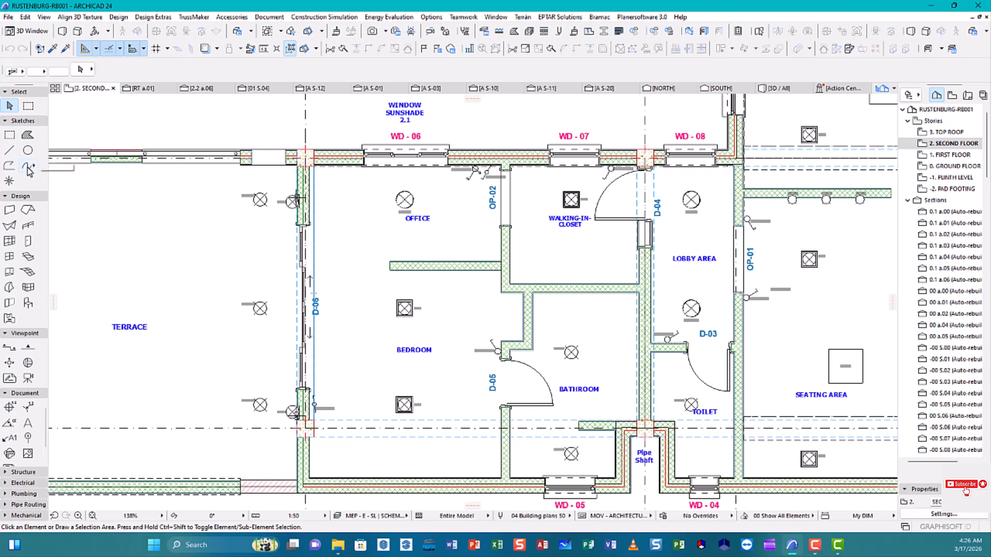
pyautogui.click(28, 166)
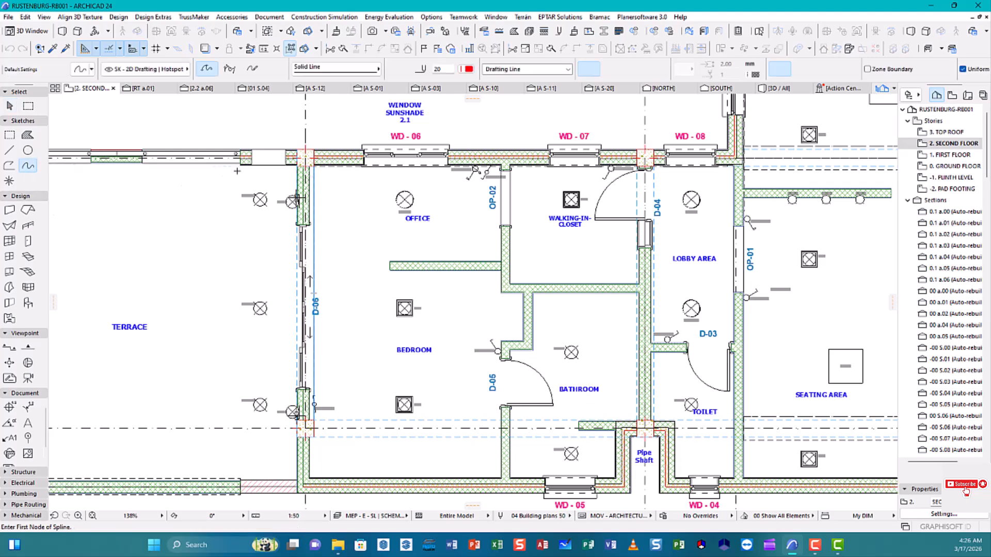
pyautogui.click(146, 70)
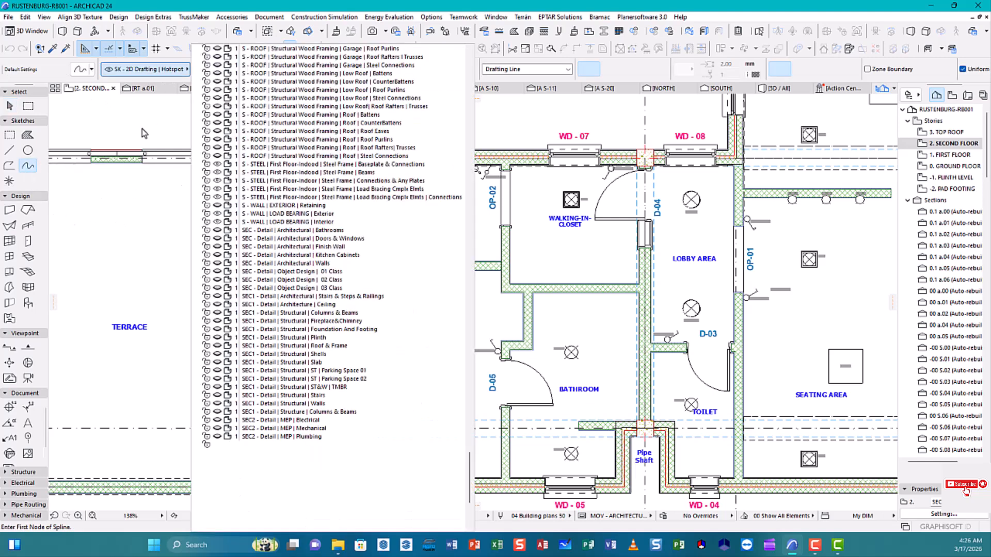
pyautogui.moveTo(469, 473); pyautogui.dragTo(460, 339)
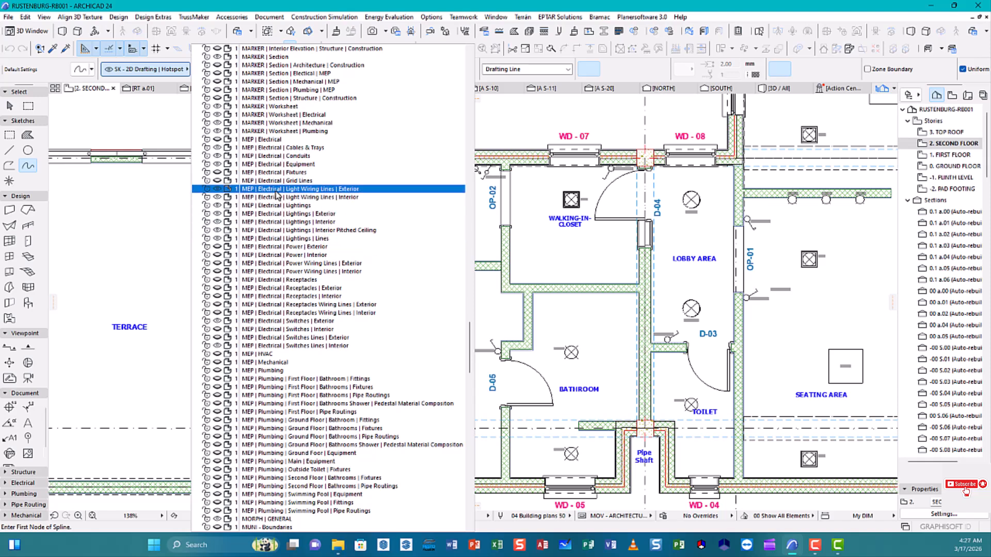
pyautogui.click(332, 199)
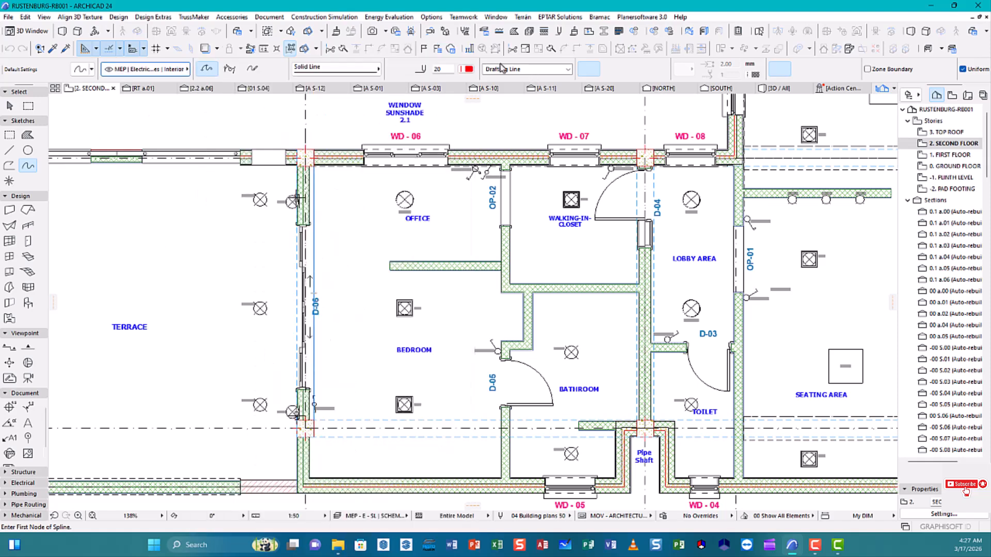
# Set the default spline pen to green pen 4 and check the remaining line, arrowhead and spline options.
pyautogui.click(468, 69)
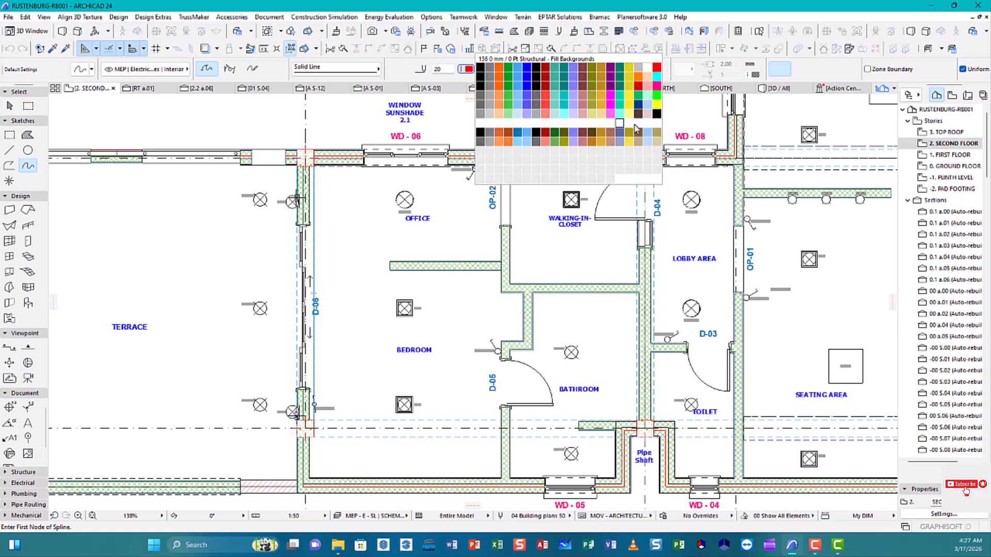
pyautogui.click(510, 75)
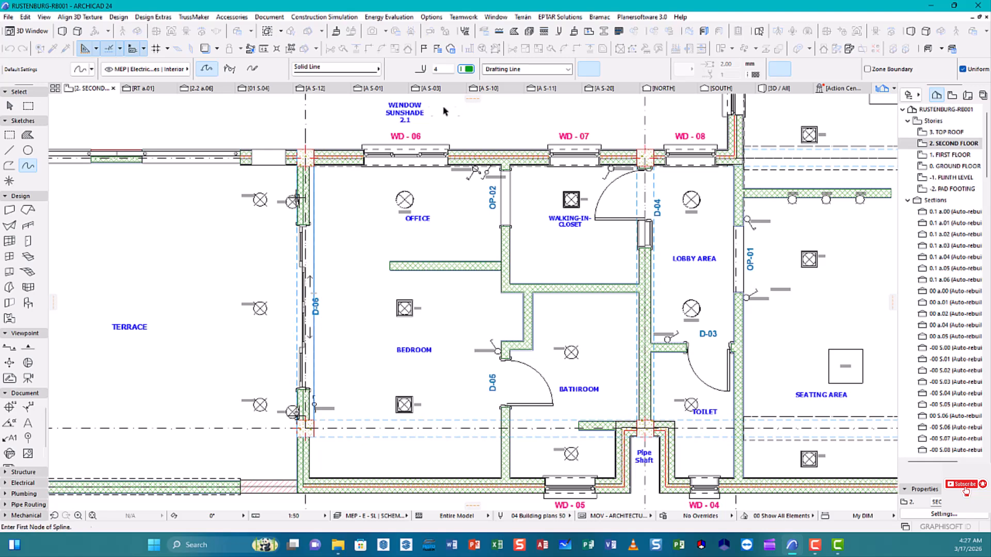
pyautogui.moveTo(435, 92)
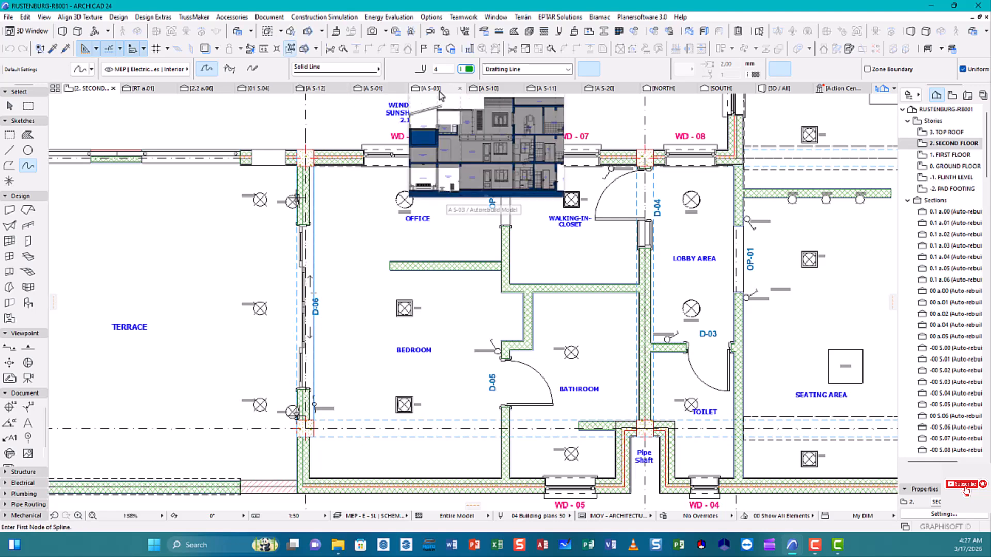
pyautogui.scroll(-3, 633, 72)
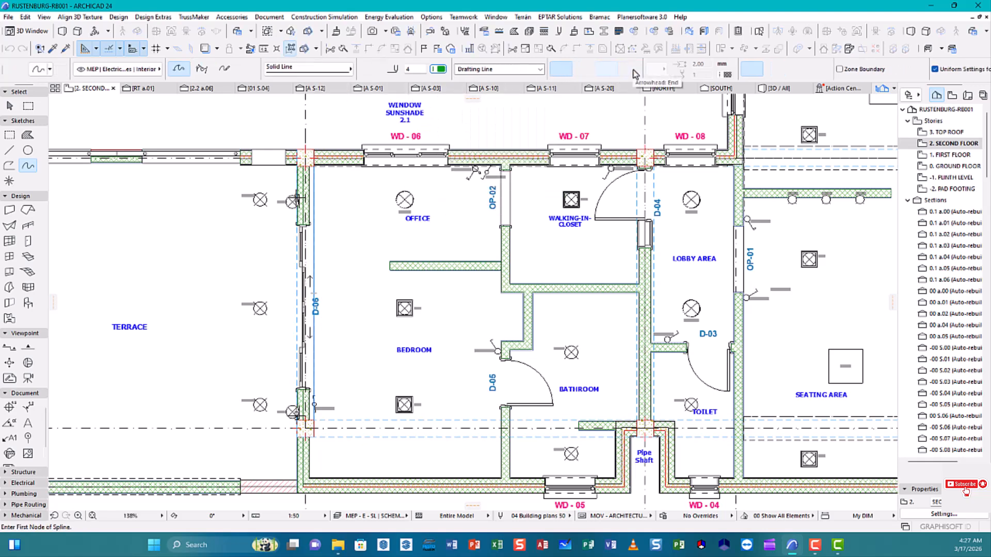
pyautogui.scroll(-2, 634, 70)
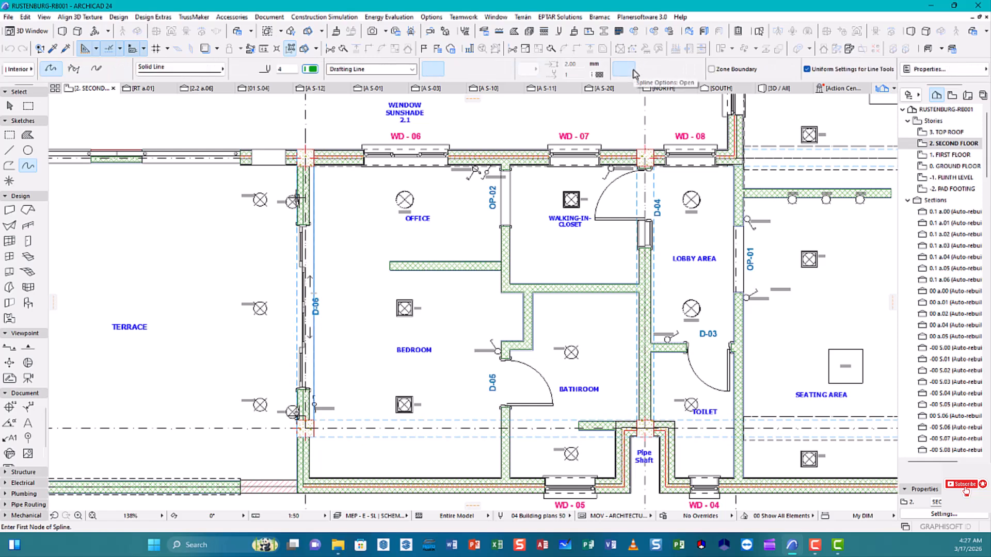
pyautogui.scroll(5, 361, 72)
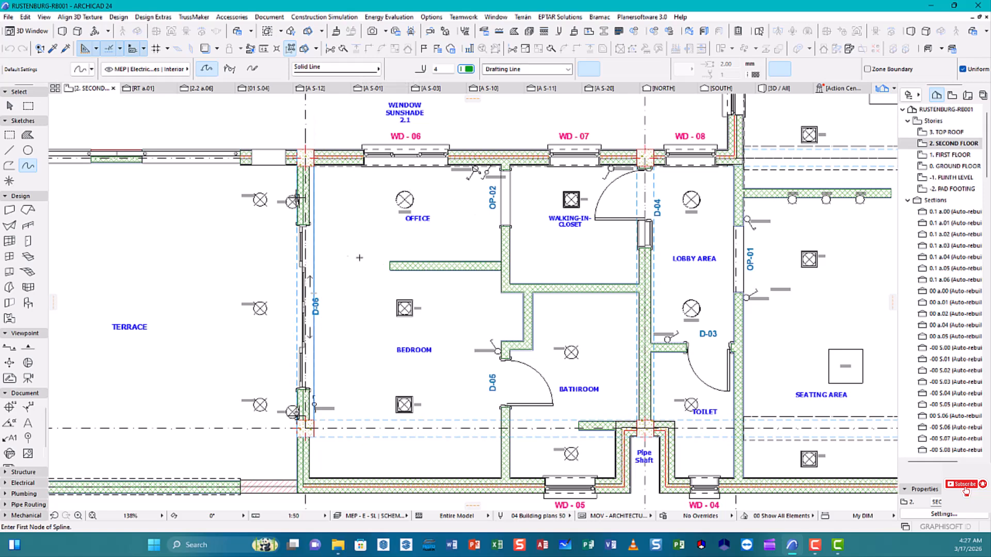
pyautogui.moveTo(437, 246); pyautogui.dragTo(346, 232, button='middle')
pyautogui.scroll(4, 225, 392)
pyautogui.scroll(3, 226, 392)
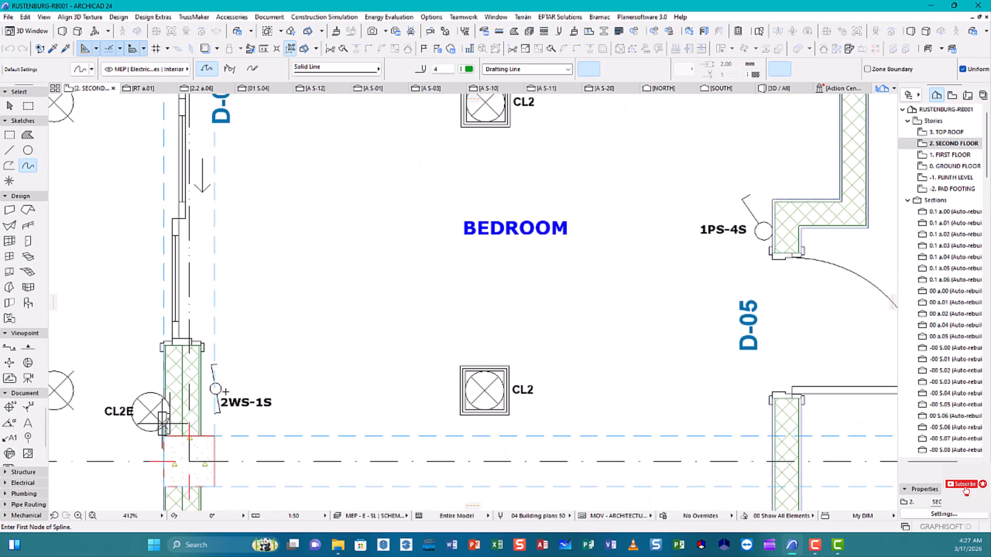
pyautogui.scroll(-6, 225, 392)
pyautogui.scroll(-1, 261, 292)
pyautogui.moveTo(261, 292); pyautogui.dragTo(264, 315, button='middle')
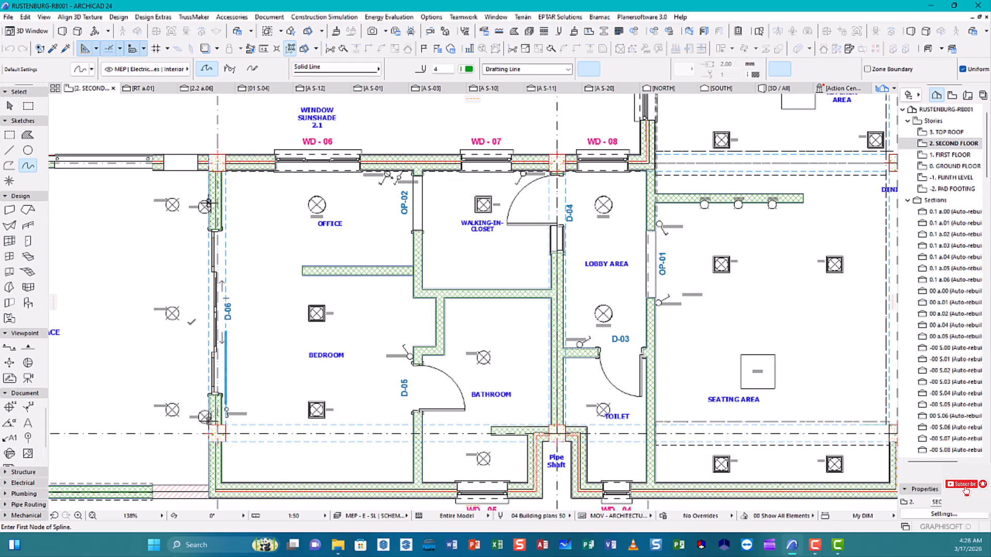
# Draw a wiring spline from the 2WS-1S switch beside door D-06 through both bedroom CL2 lights to the 2WS-2S switch near OP-02.
pyautogui.scroll(4, 231, 432)
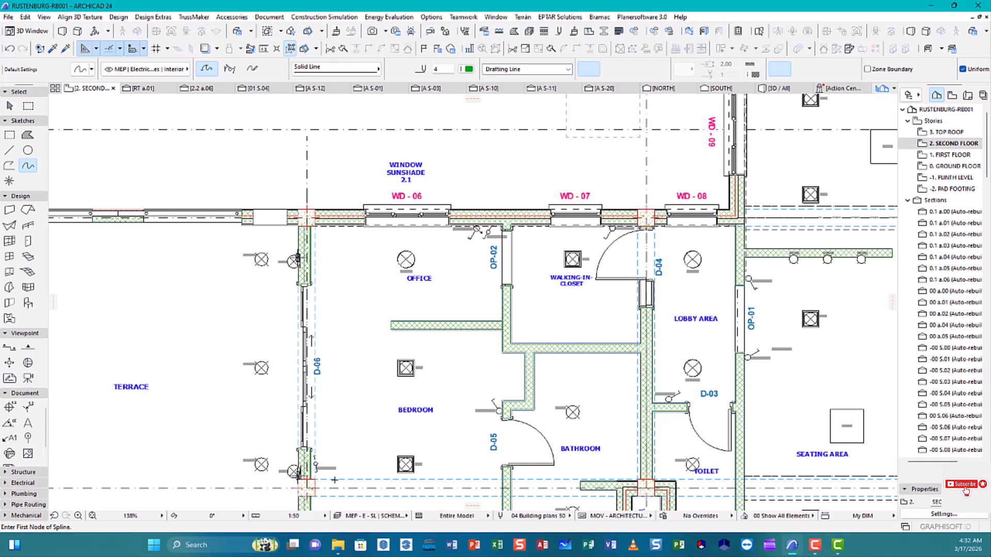
pyautogui.scroll(10, 334, 480)
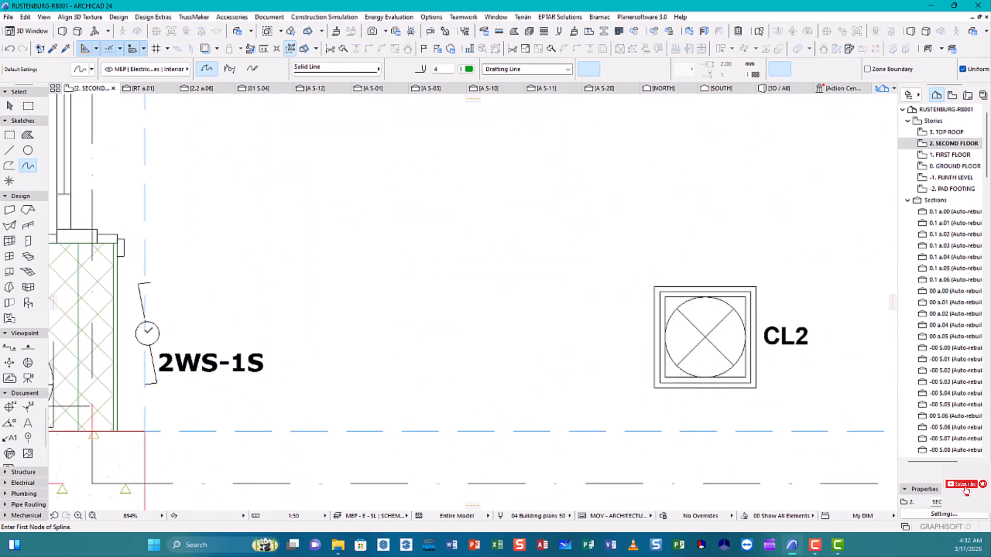
pyautogui.click(148, 334)
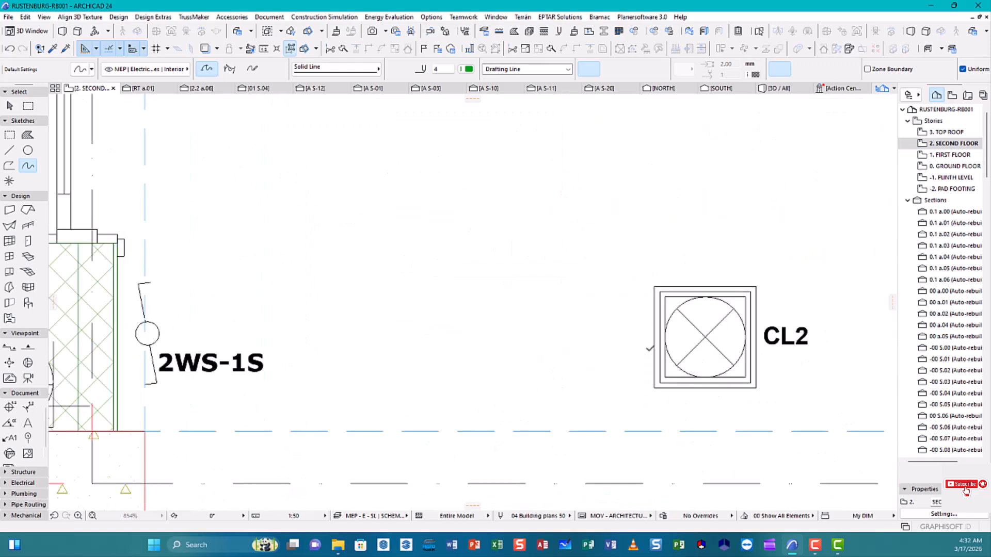
pyautogui.click(709, 333)
pyautogui.scroll(-4, 458, 282)
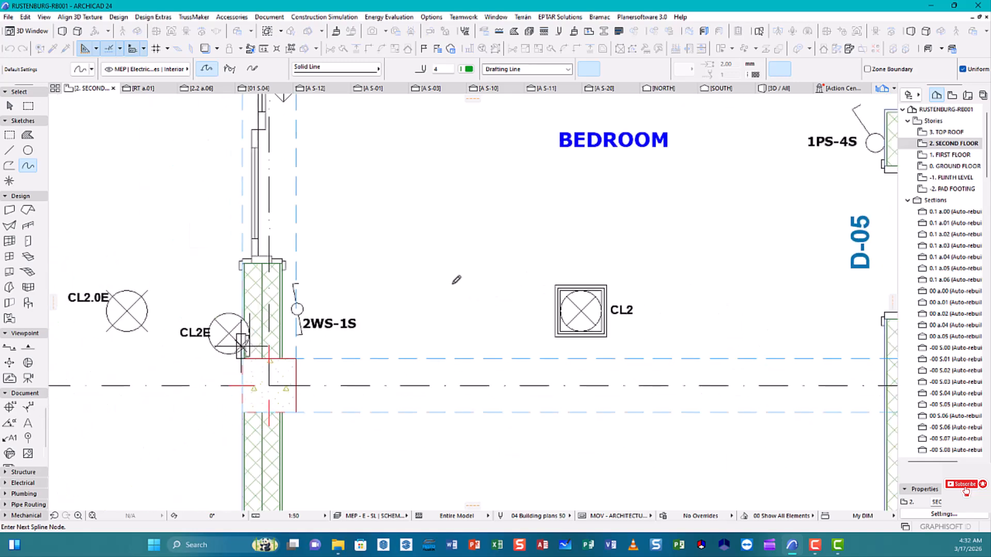
pyautogui.scroll(1, 488, 255)
pyautogui.moveTo(483, 250); pyautogui.dragTo(400, 434, button='middle')
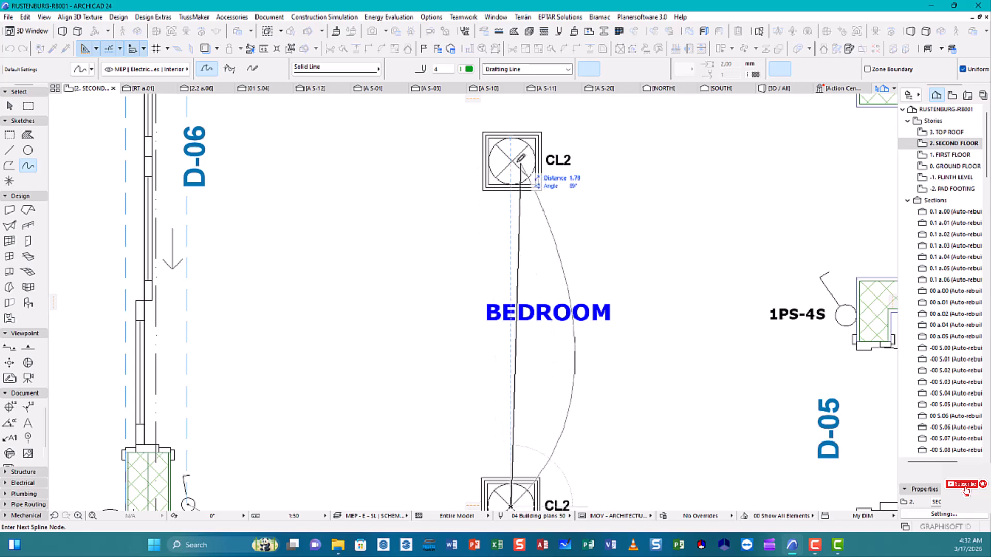
pyautogui.scroll(-3, 571, 178)
pyautogui.moveTo(557, 200); pyautogui.dragTo(396, 396, button='middle')
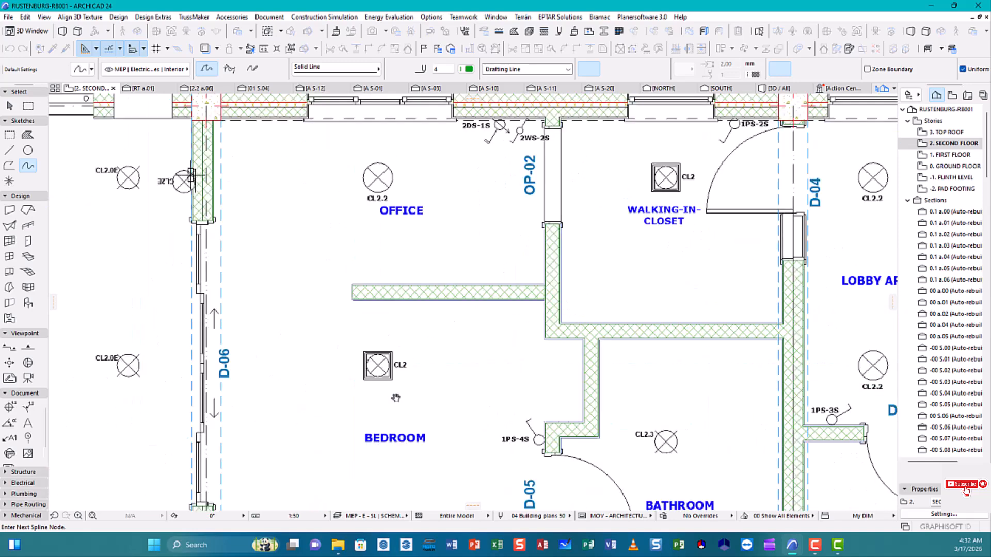
pyautogui.doubleClick(520, 130)
pyautogui.scroll(2, 522, 127)
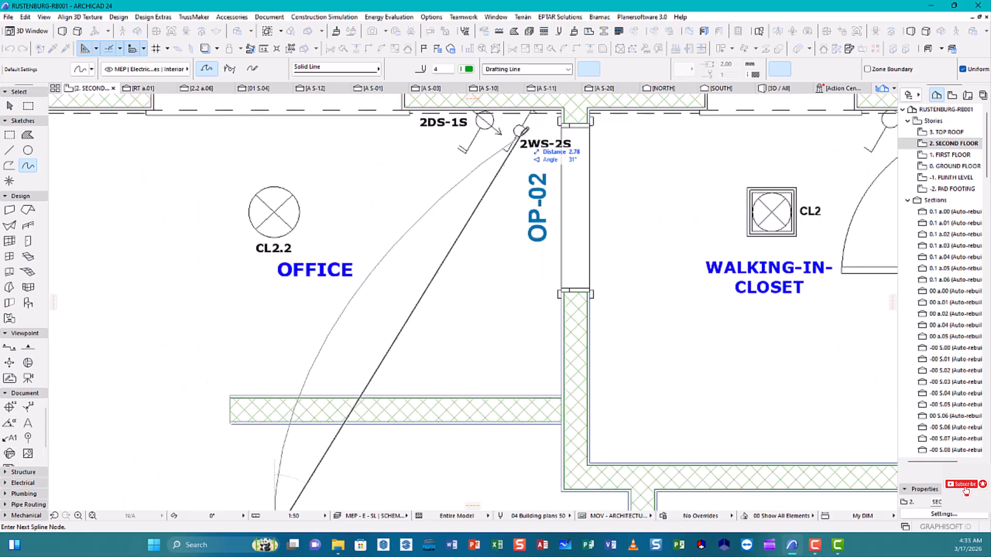
pyautogui.click(523, 127)
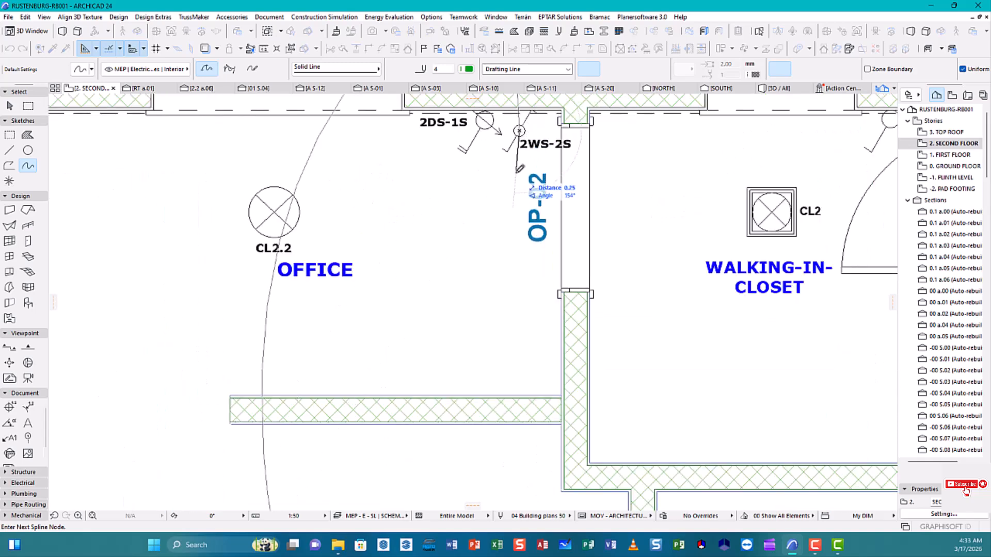
pyautogui.rightClick(522, 127)
pyautogui.click(537, 212)
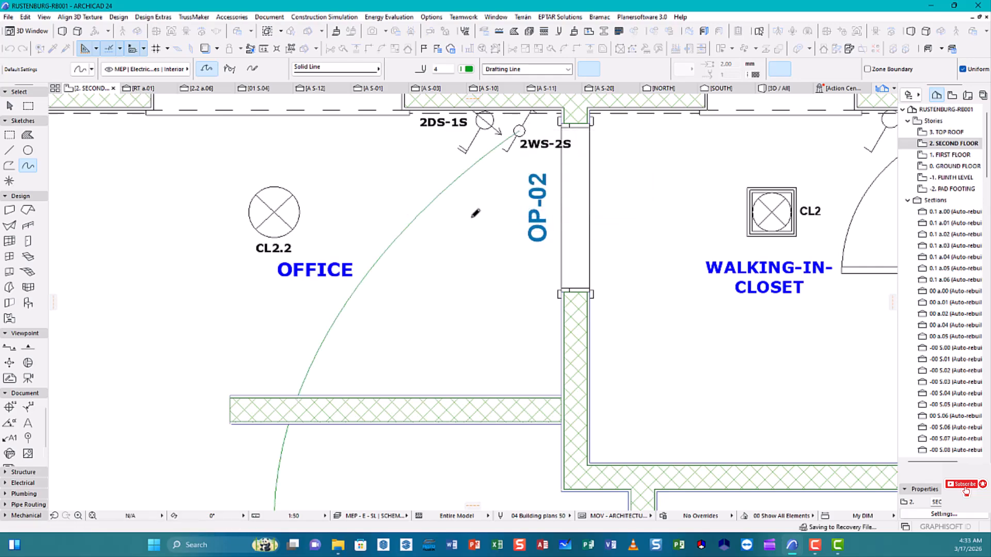
# Change the line type of the wiring spline through the bedroom to Dashed.
pyautogui.scroll(-3, 449, 217)
pyautogui.scroll(-5, 454, 223)
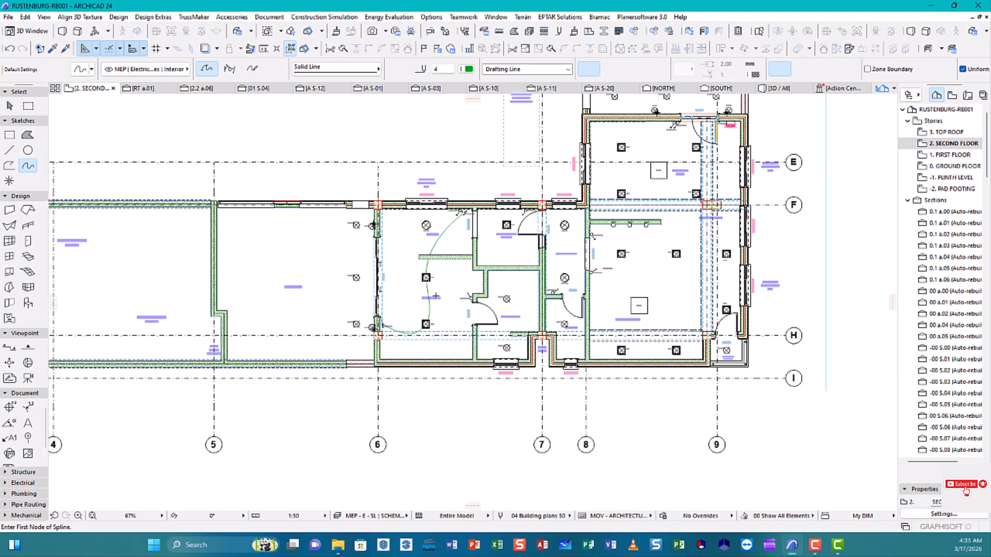
pyautogui.scroll(3, 436, 297)
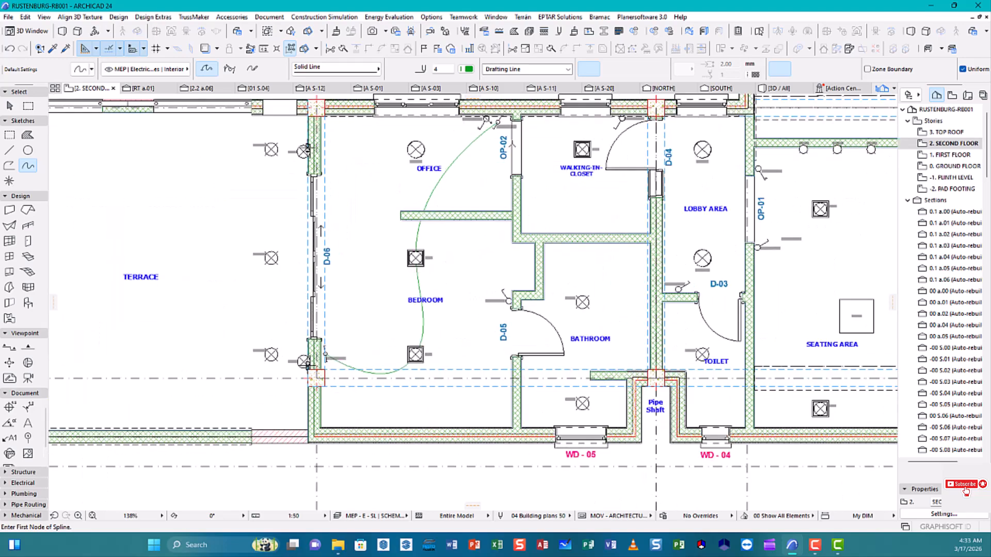
pyautogui.moveTo(514, 141); pyautogui.dragTo(493, 165, button='middle')
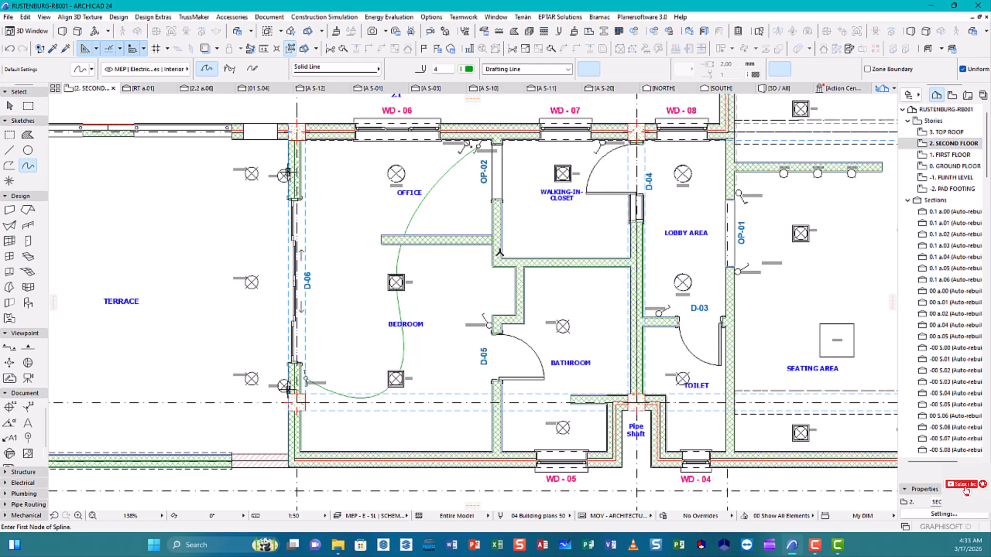
pyautogui.moveTo(447, 248); pyautogui.dragTo(417, 257, button='middle')
pyautogui.press('Escape')
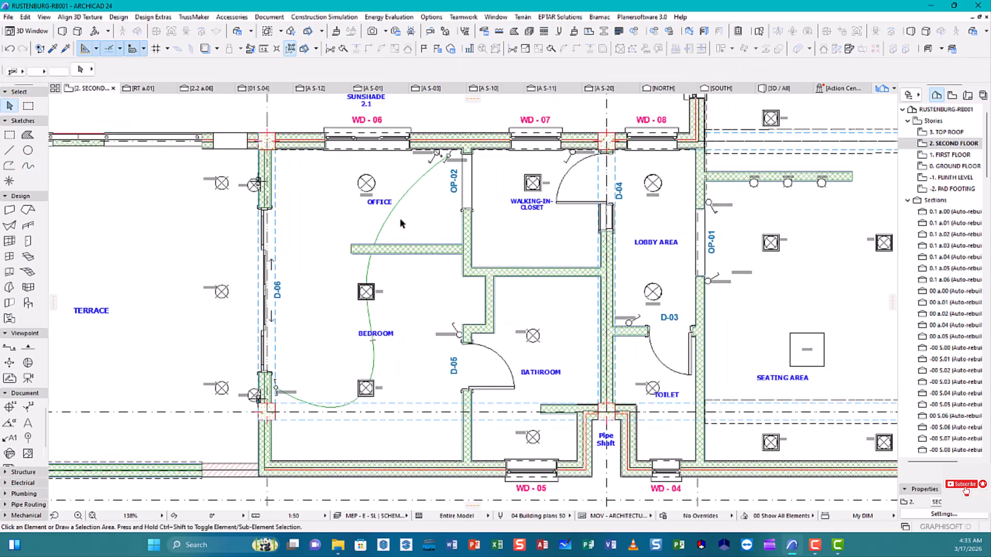
pyautogui.click(388, 219)
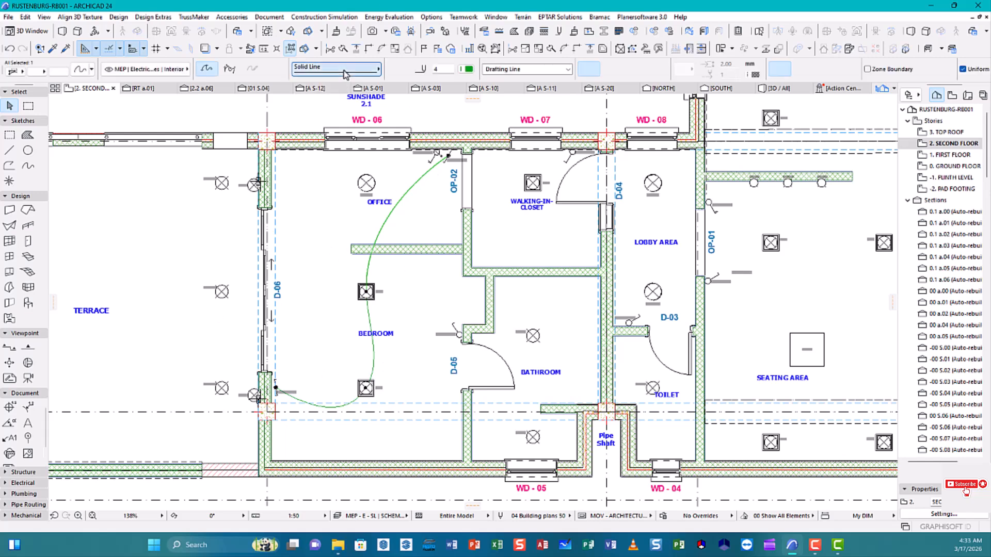
pyautogui.click(345, 75)
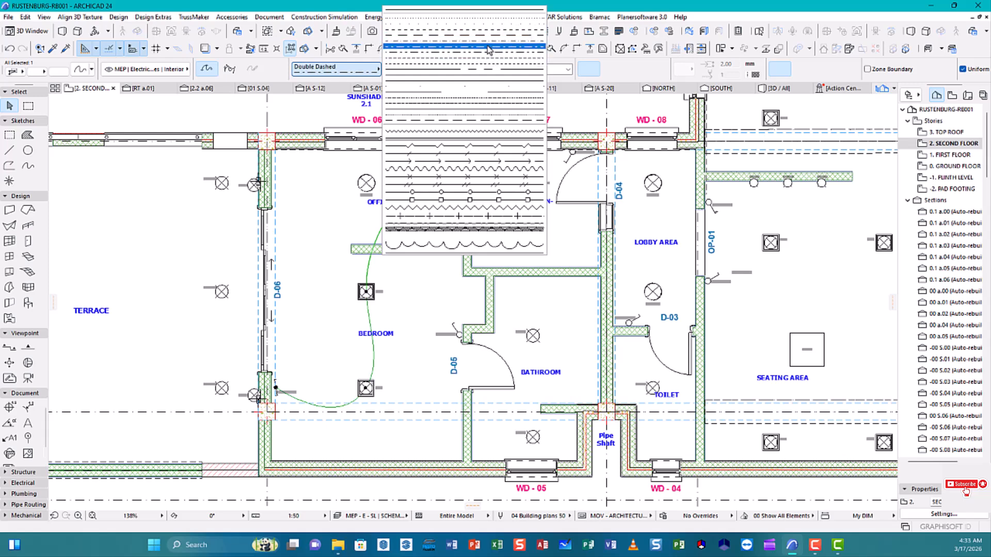
pyautogui.click(493, 29)
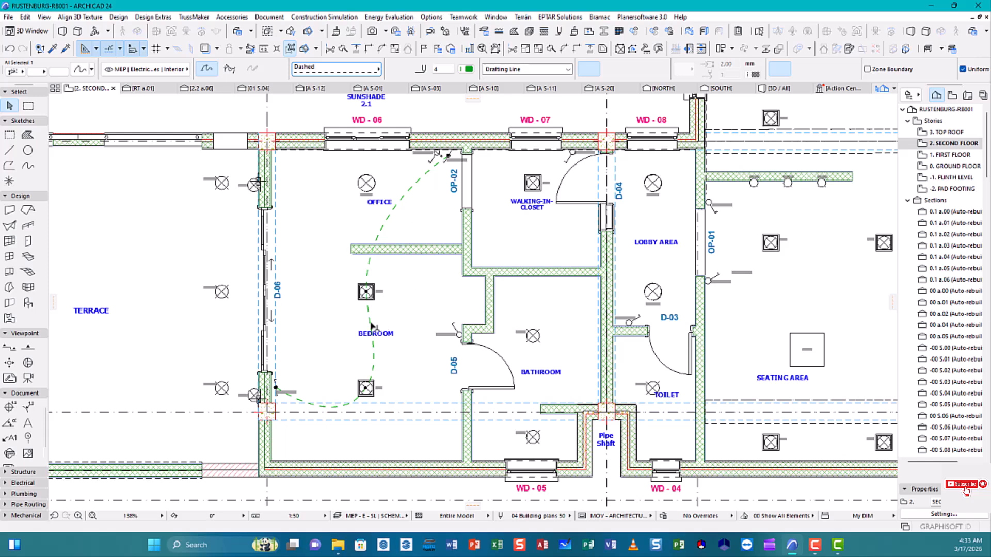
pyautogui.press('Escape')
# Pick up the dashed spline's settings and draw a wiring spline from the office CL2.2 light to the 2DS-1S switch.
pyautogui.moveTo(432, 284); pyautogui.dragTo(402, 246, button='middle')
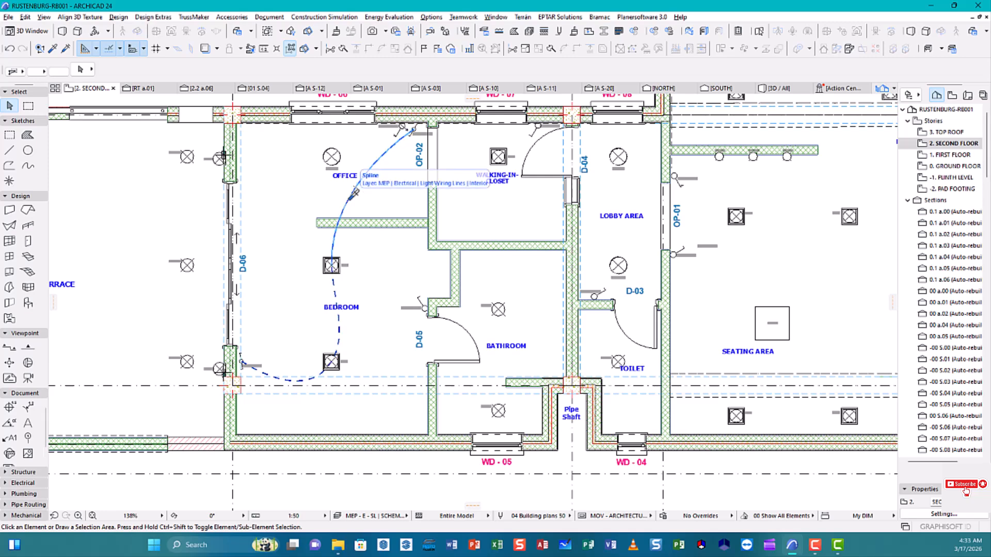
pyautogui.keyDown('alt'); pyautogui.click(355, 192); pyautogui.keyUp('alt')
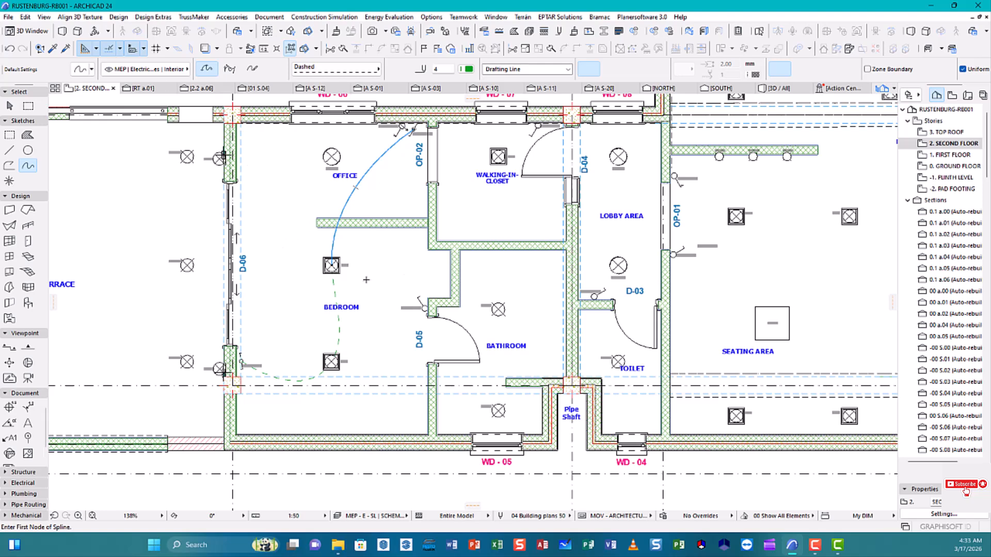
pyautogui.moveTo(476, 233); pyautogui.dragTo(439, 302, button='middle')
pyautogui.scroll(4, 301, 211)
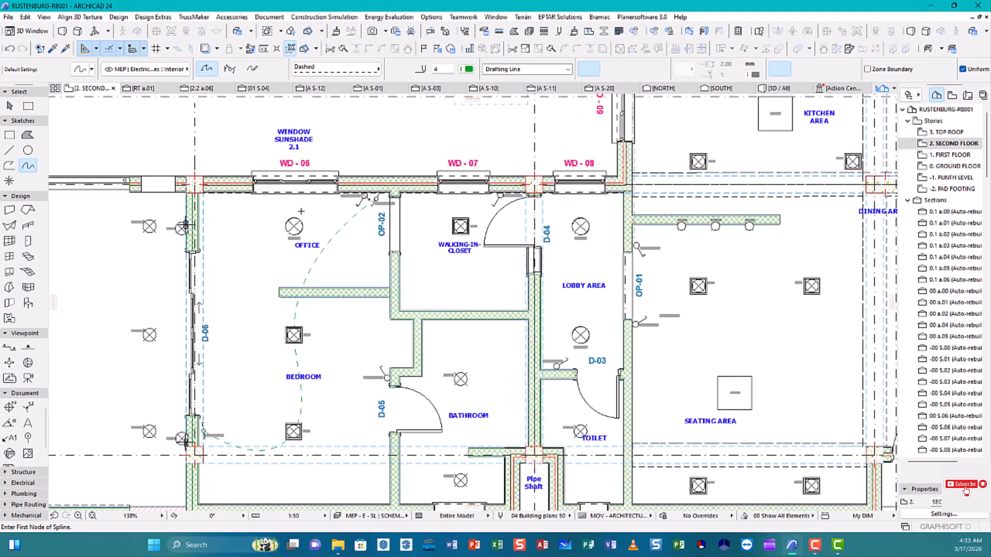
pyautogui.scroll(6, 322, 273)
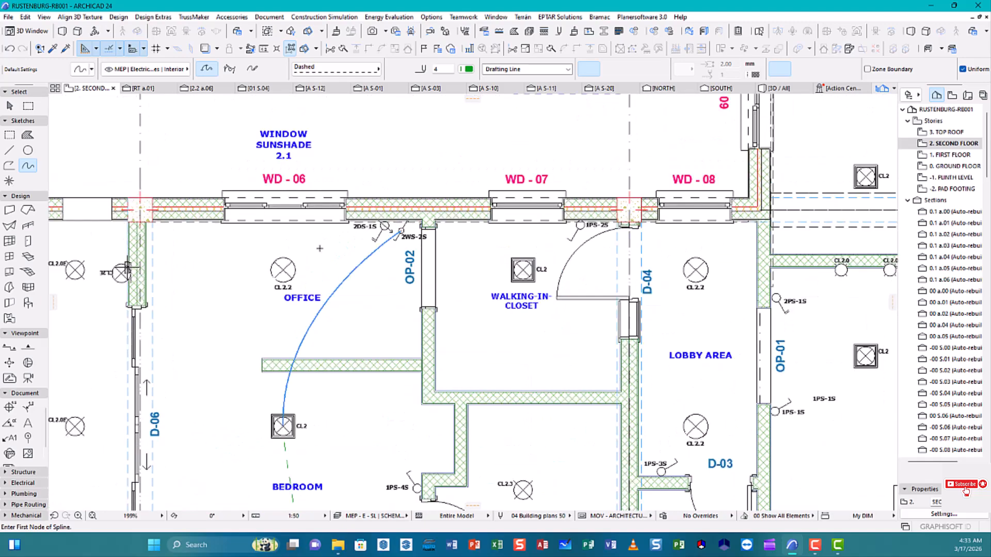
pyautogui.click(257, 285)
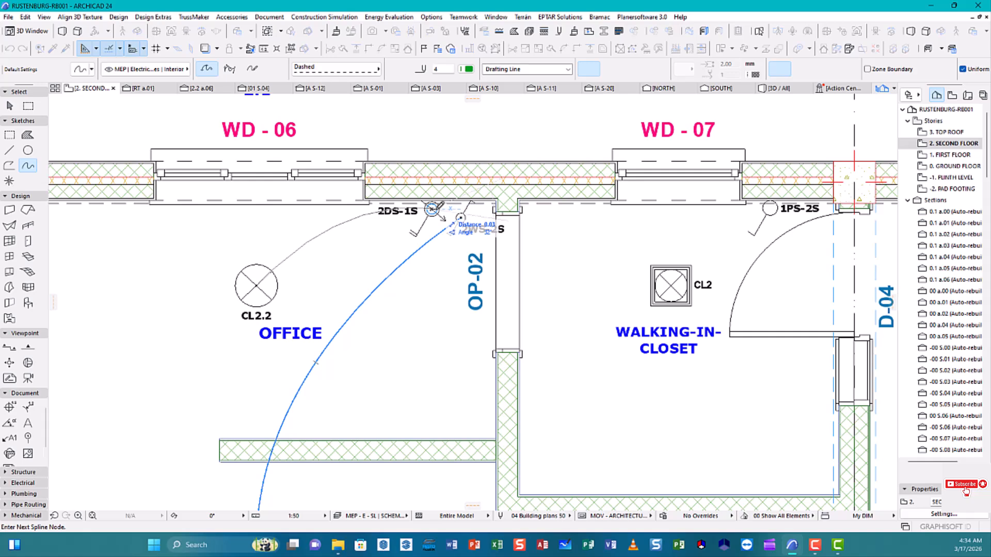
pyautogui.rightClick(433, 210)
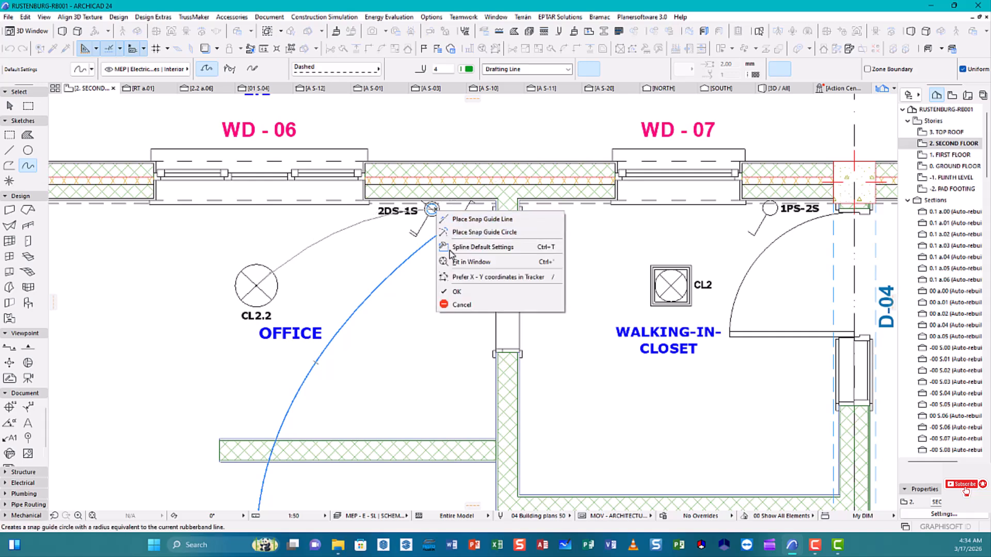
pyautogui.click(483, 291)
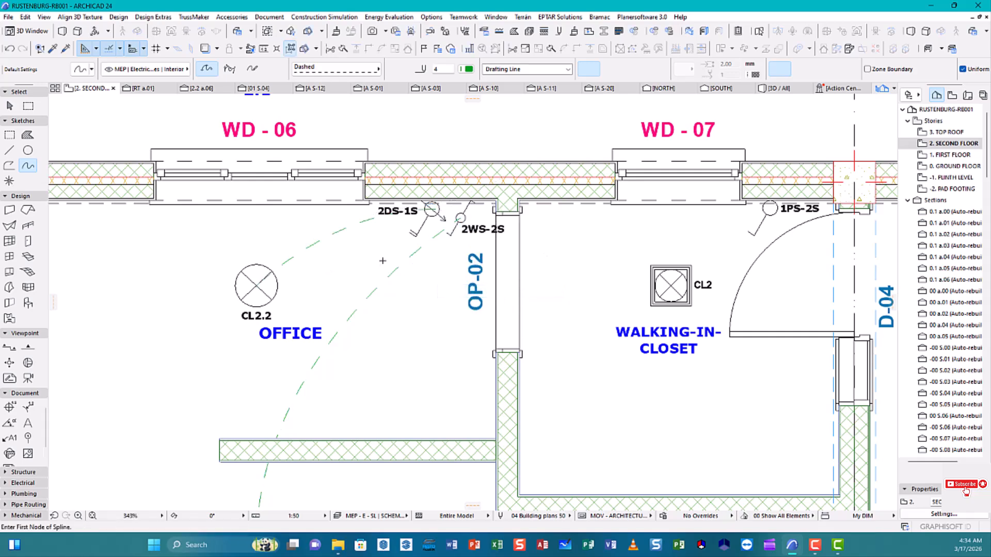
pyautogui.scroll(-5, 379, 263)
pyautogui.moveTo(359, 222); pyautogui.dragTo(379, 189, button='middle')
pyautogui.moveTo(299, 278); pyautogui.dragTo(405, 249, button='middle')
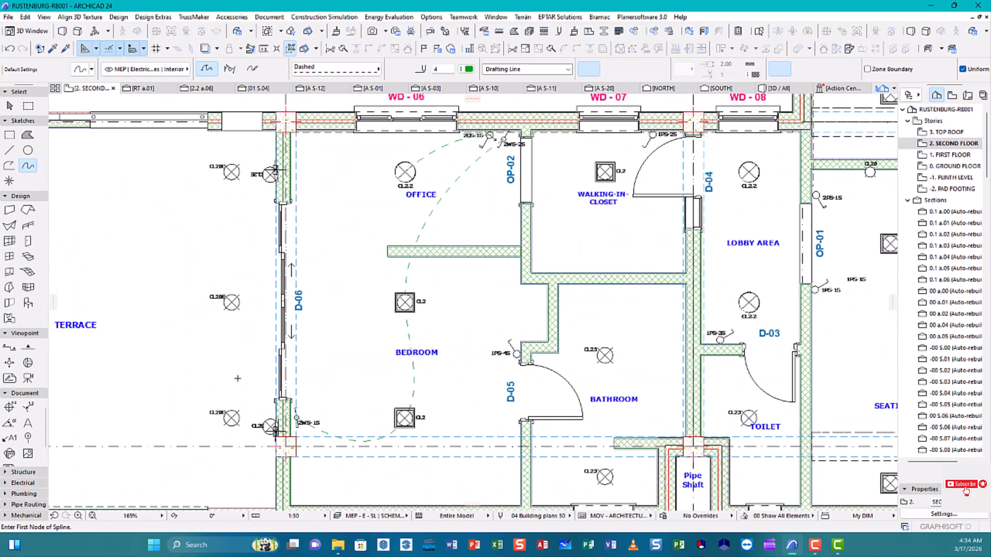
pyautogui.click(232, 417)
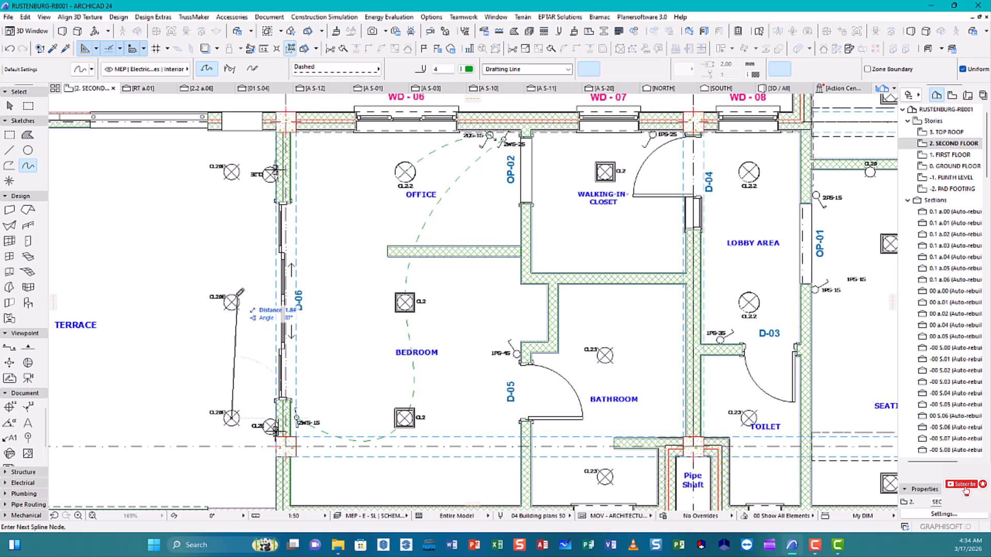
pyautogui.click(231, 288)
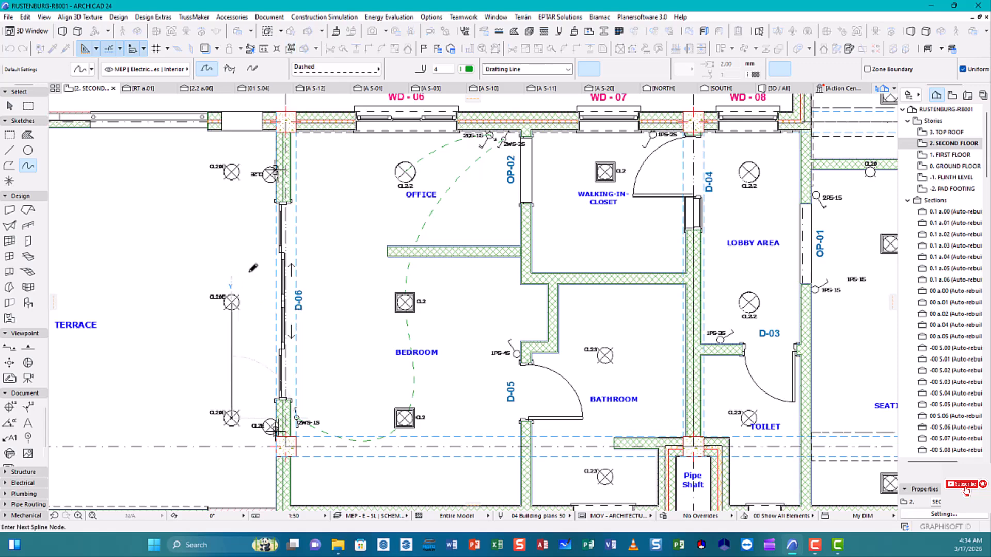
pyautogui.click(231, 172)
pyautogui.click(270, 173)
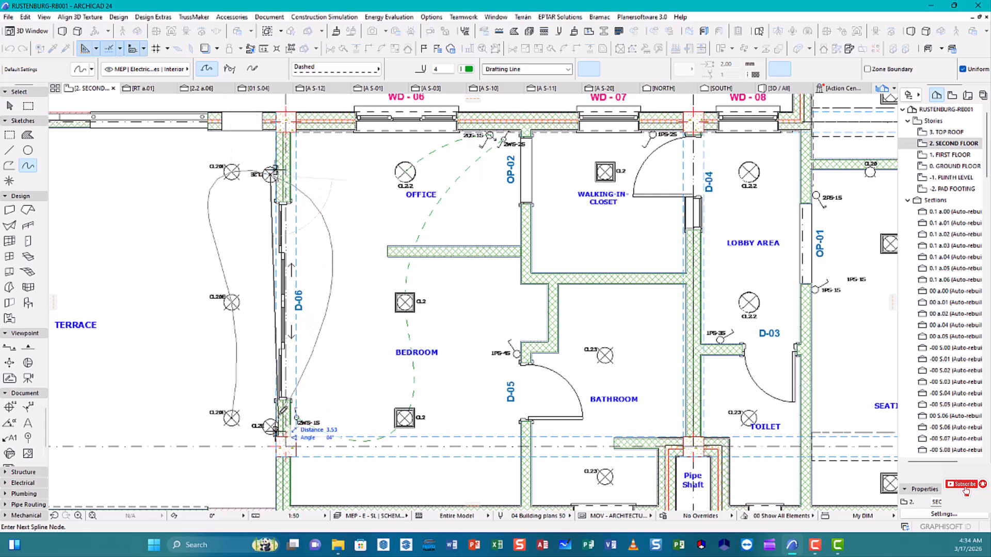
pyautogui.click(271, 427)
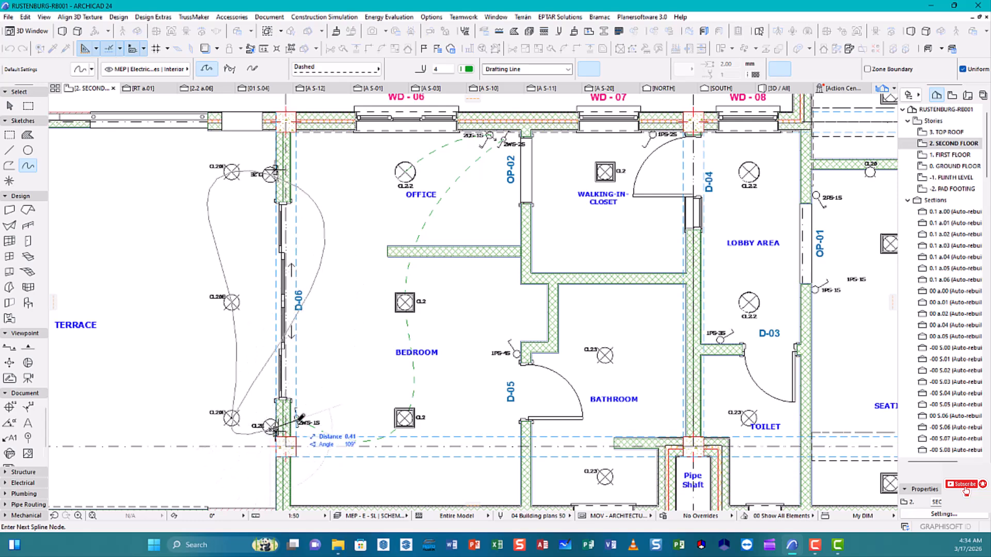
pyautogui.press('Escape')
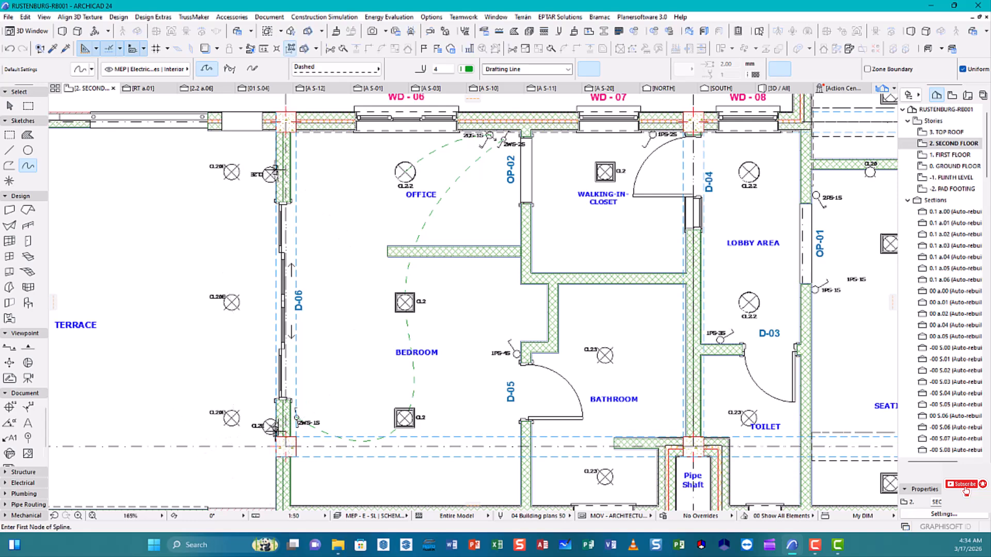
# Draw a wiring spline from the CL2E wall light near 2WS-1S through the three CL2.0E terrace lights and the other wall light to the 2DS-1S switch.
pyautogui.click(270, 427)
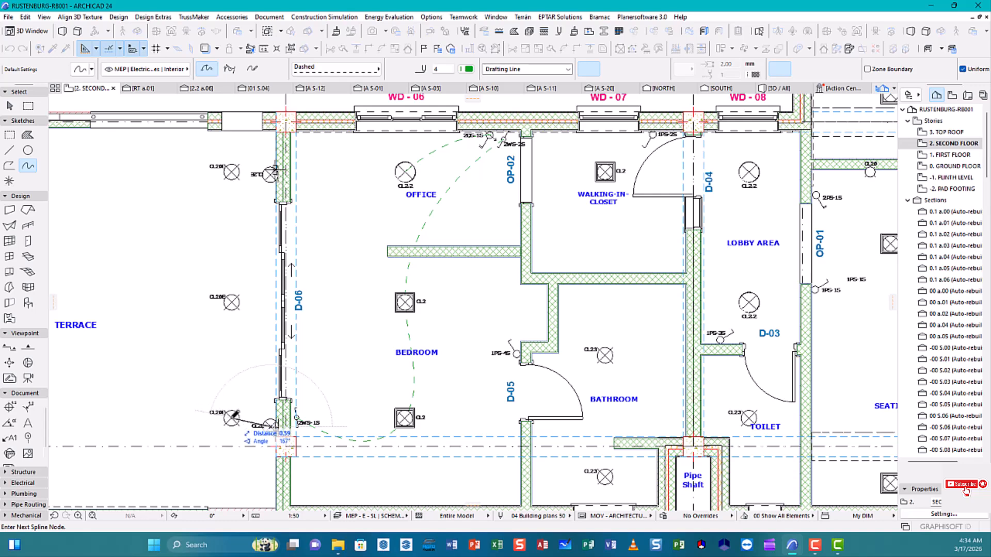
pyautogui.click(231, 302)
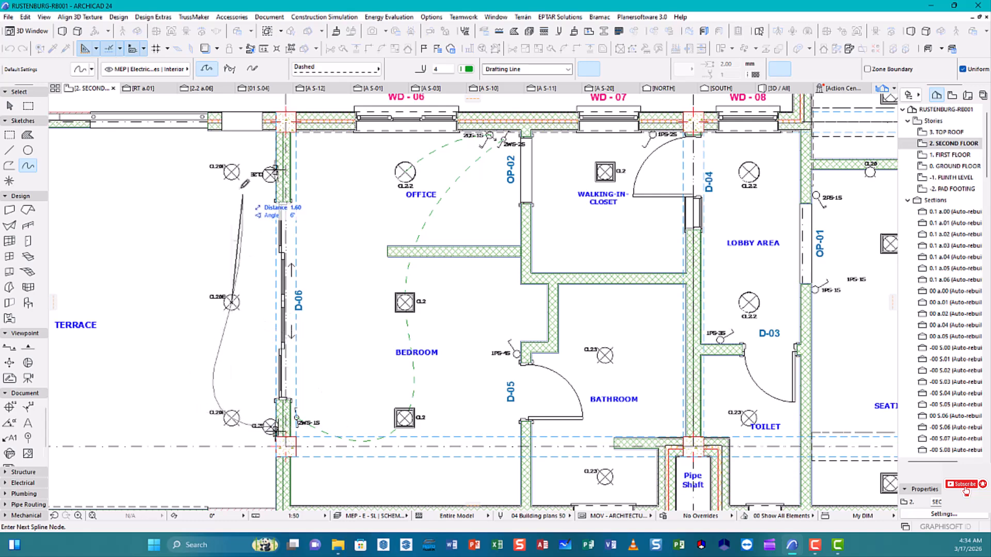
pyautogui.click(232, 171)
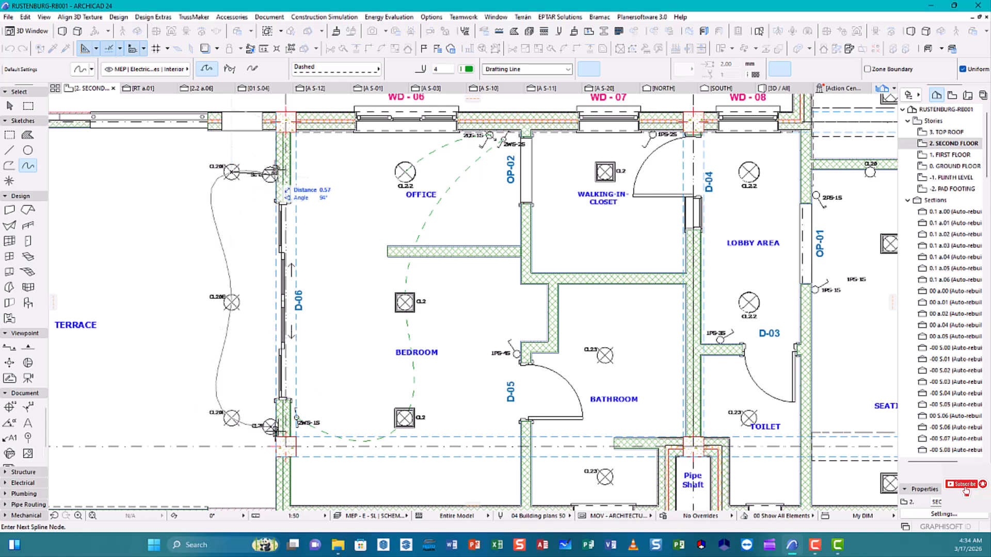
pyautogui.click(270, 173)
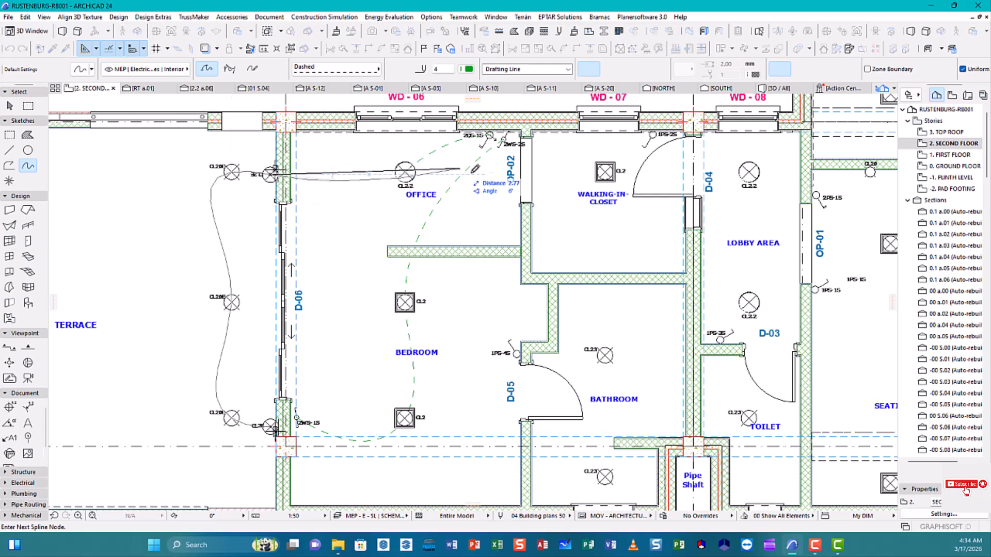
pyautogui.scroll(5, 493, 135)
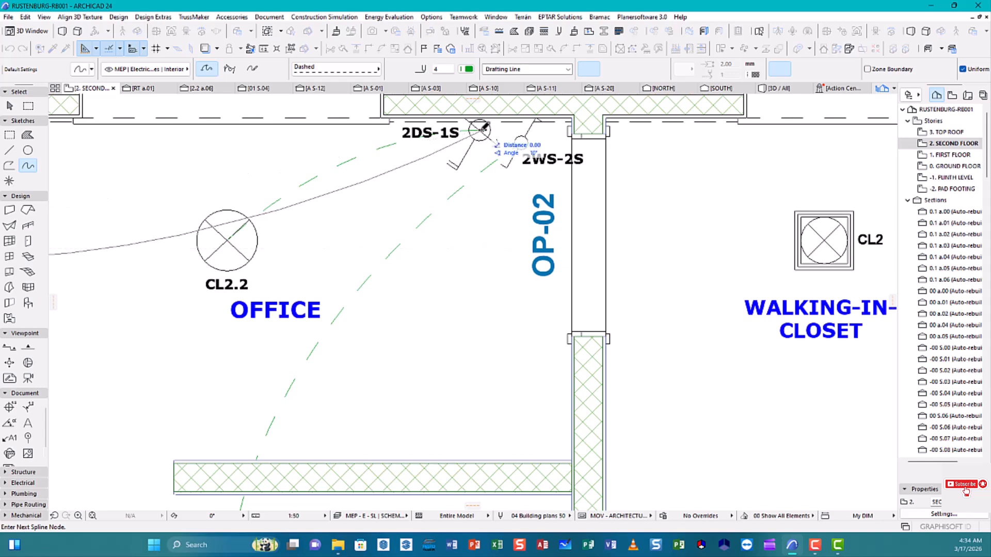
pyautogui.click(484, 126)
pyautogui.rightClick(483, 128)
pyautogui.click(505, 212)
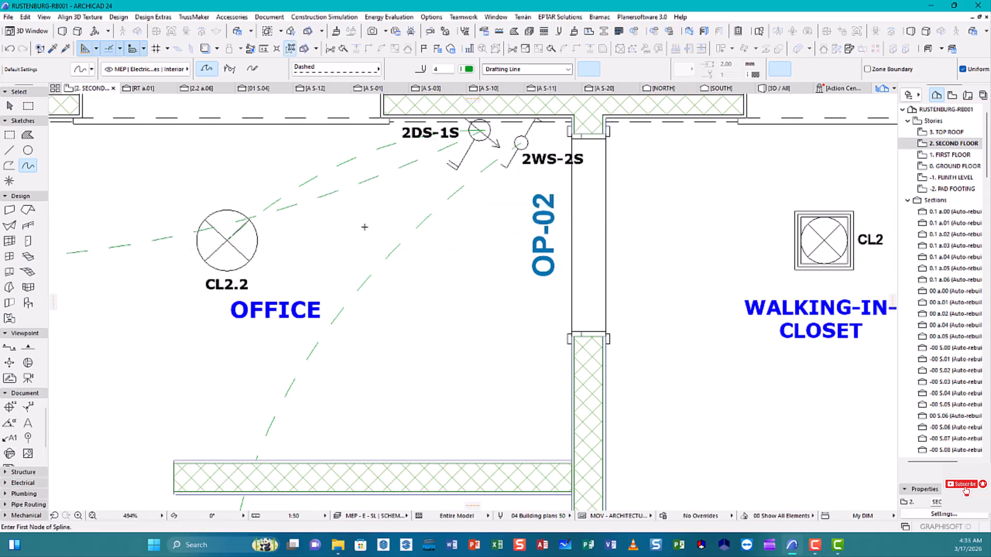
# Insert a node in the terrace wiring spline inside the office and stretch it upward so the curve clears the CL2.2 light.
pyautogui.scroll(-5, 364, 225)
pyautogui.scroll(4, 366, 243)
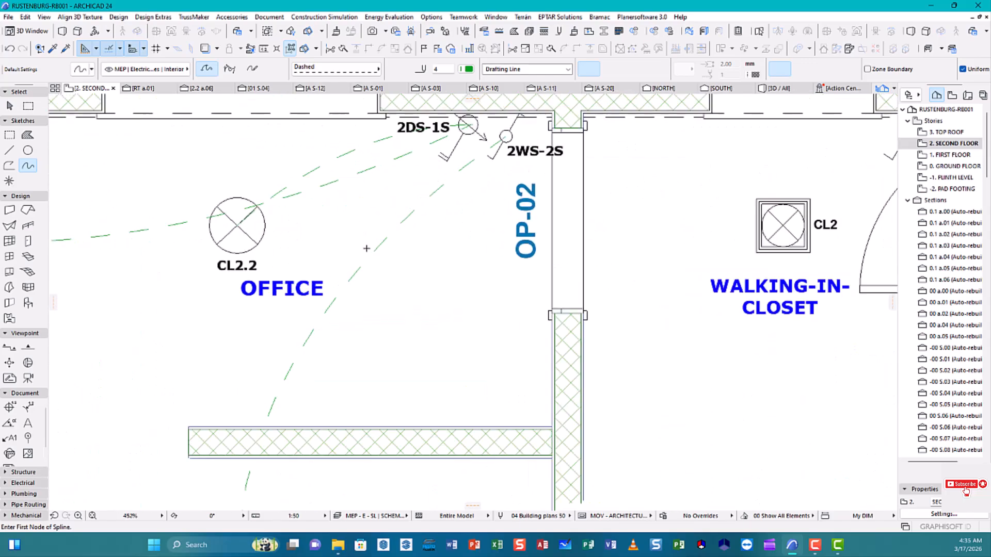
pyautogui.scroll(-3, 366, 246)
pyautogui.scroll(-6, 366, 248)
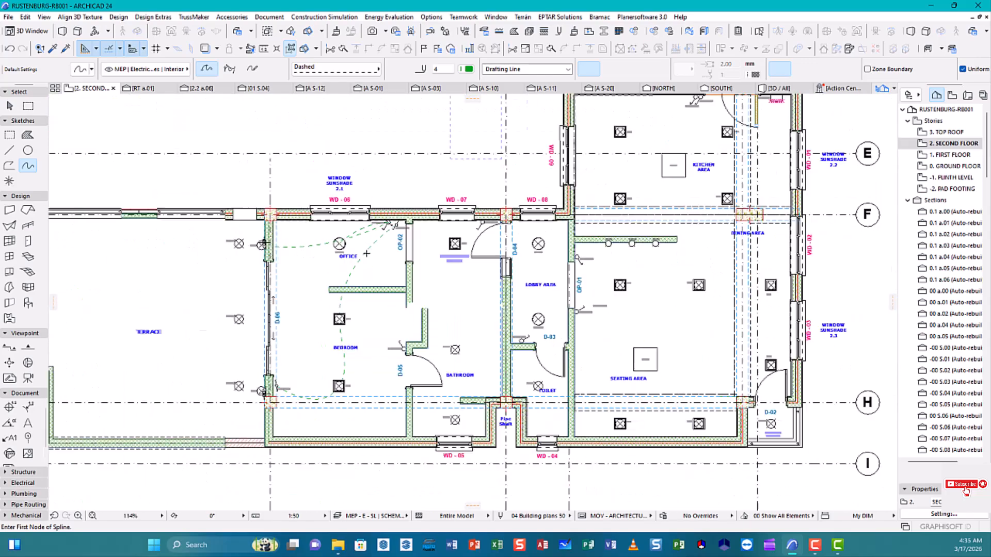
pyautogui.scroll(5, 311, 253)
pyautogui.scroll(1, 310, 253)
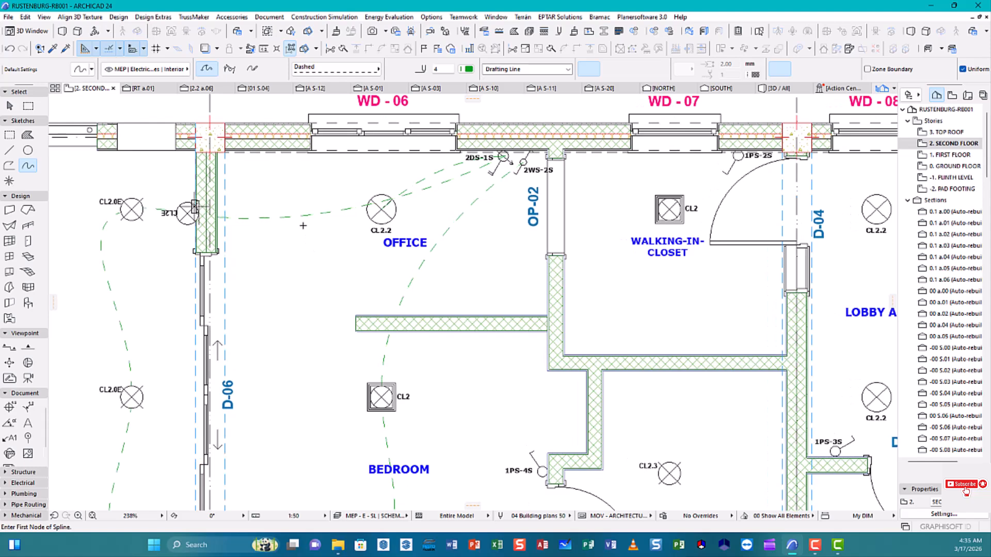
pyautogui.press('Escape')
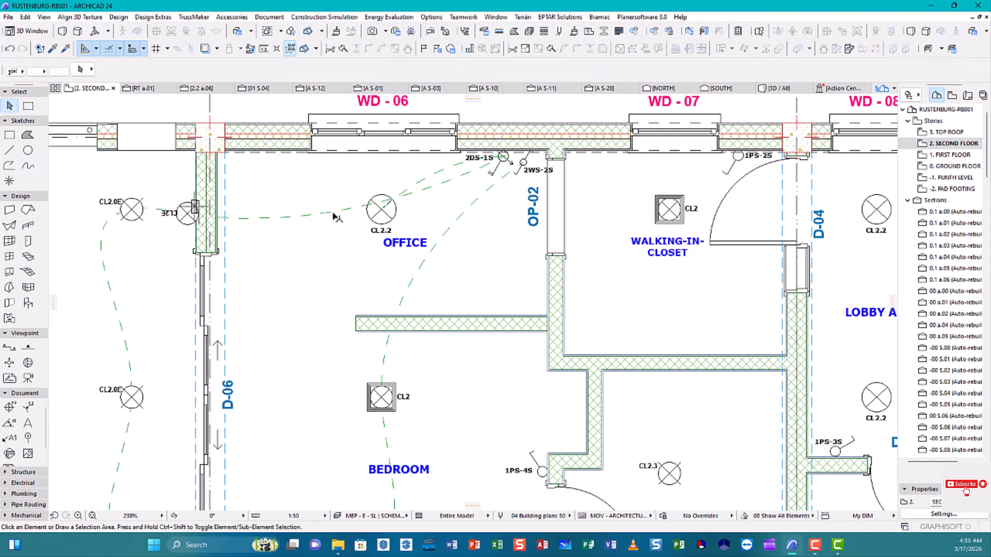
pyautogui.click(320, 217)
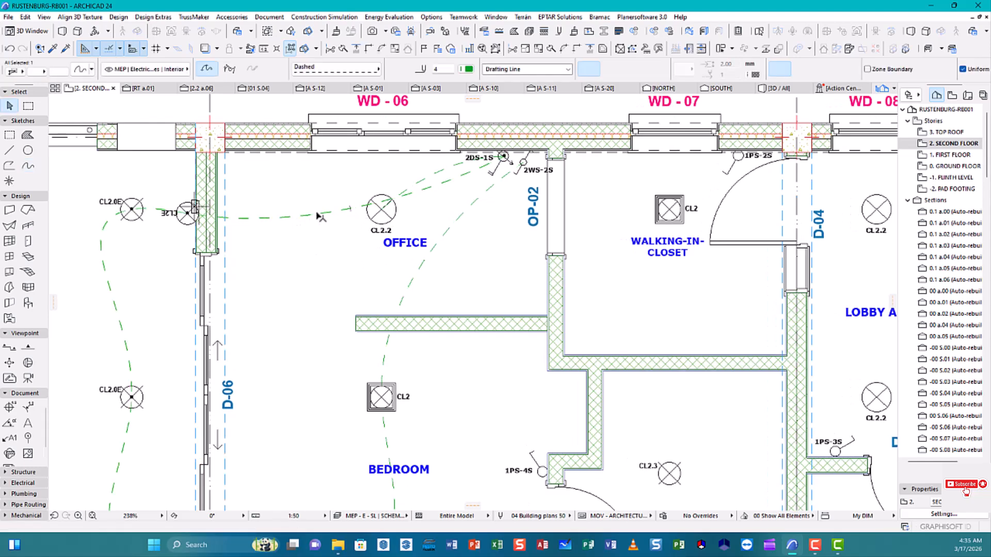
pyautogui.click(317, 213)
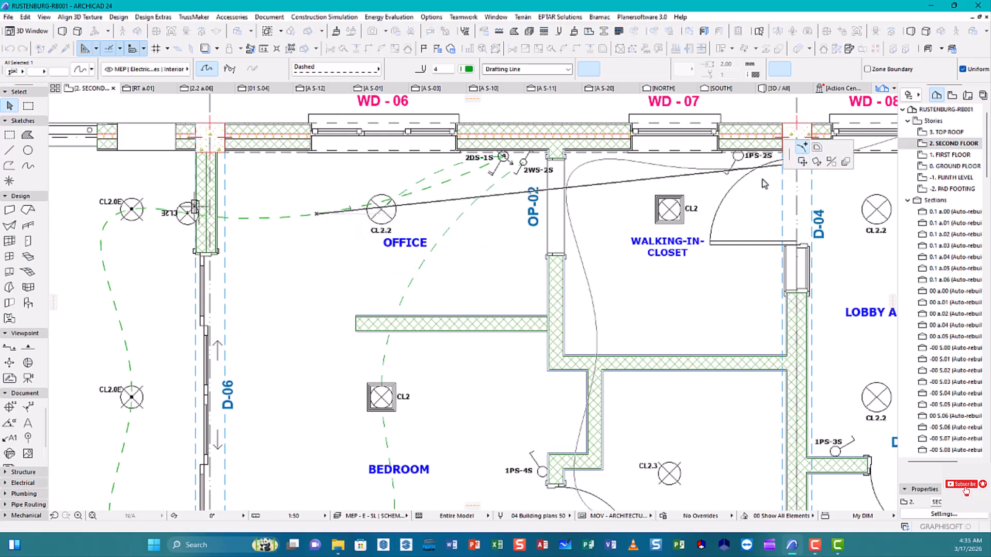
pyautogui.click(319, 216)
pyautogui.click(317, 213)
pyautogui.click(364, 262)
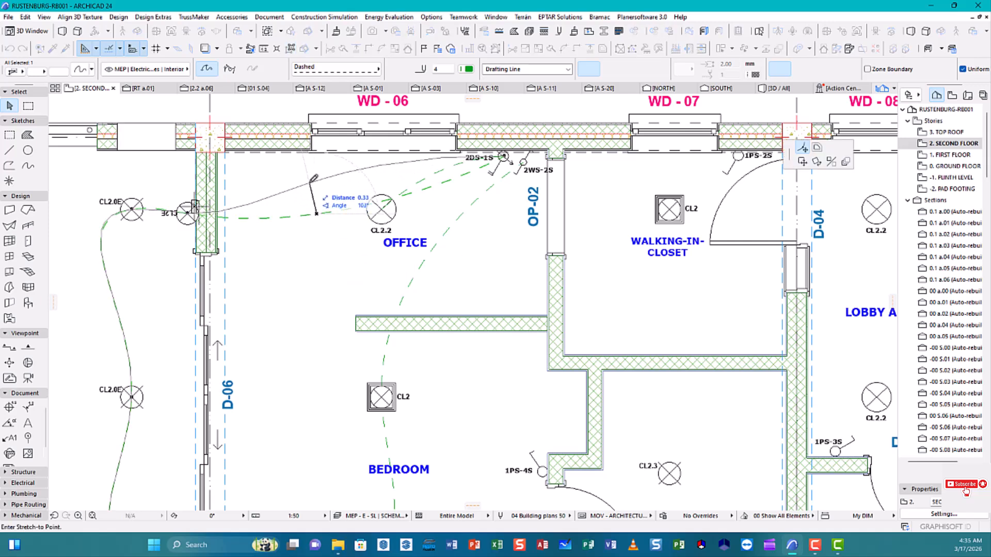
pyautogui.click(302, 184)
pyautogui.scroll(-3, 316, 232)
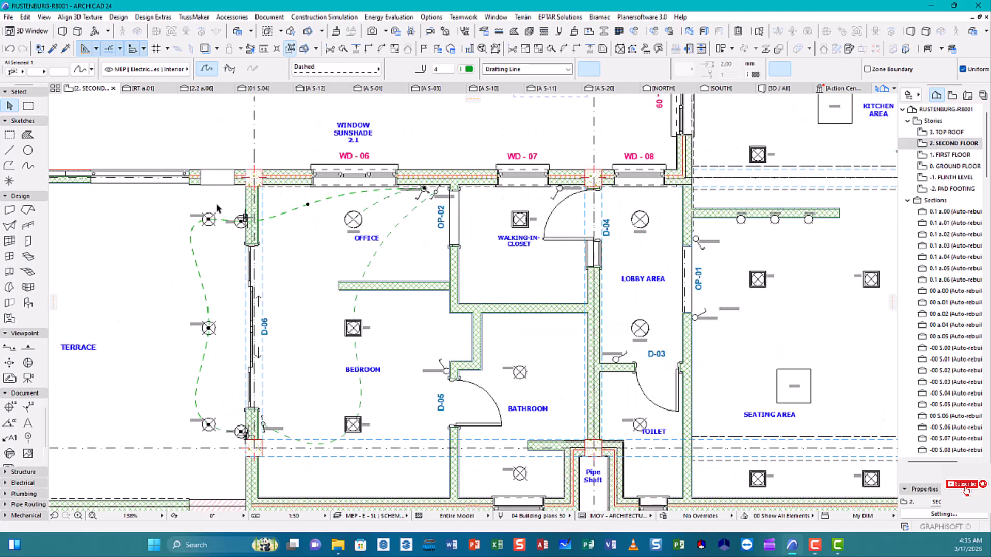
# Pick up the bedroom spline's settings and draw a wiring spline from the lower bathroom CL2.3 light through the upper one to the 1PS-4S switch.
pyautogui.scroll(2, 423, 190)
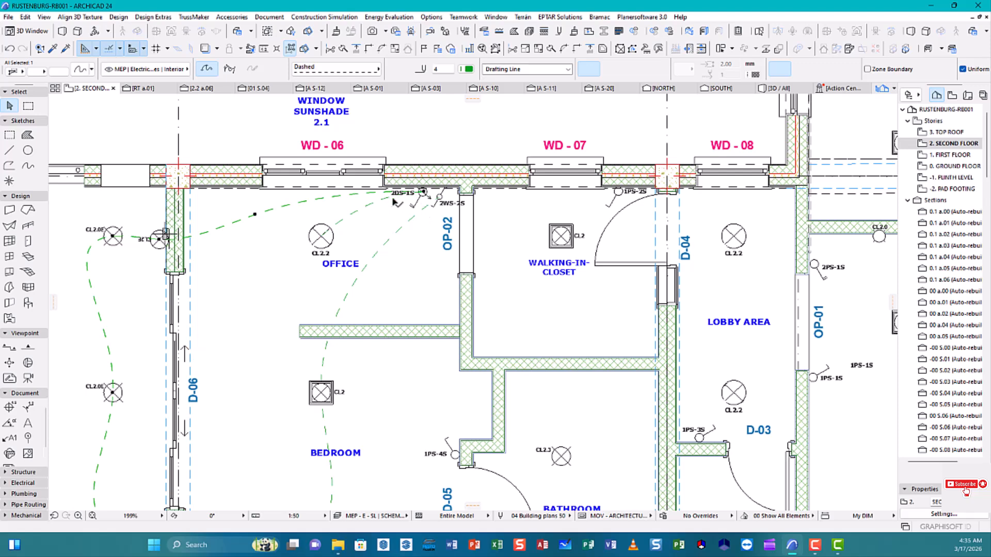
pyautogui.scroll(-3, 395, 203)
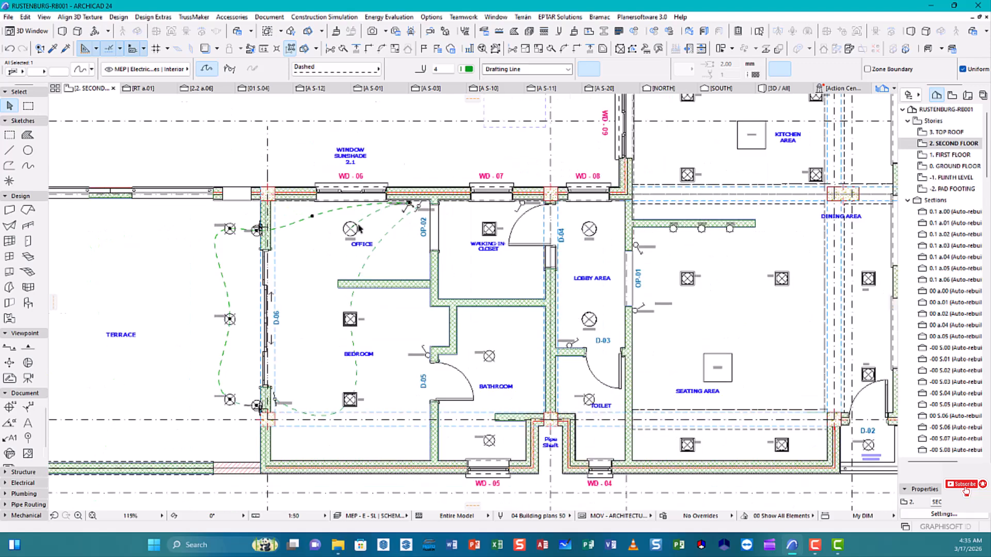
pyautogui.moveTo(358, 225); pyautogui.dragTo(295, 207, button='middle')
pyautogui.moveTo(401, 347); pyautogui.dragTo(366, 341, button='middle')
pyautogui.scroll(3, 240, 394)
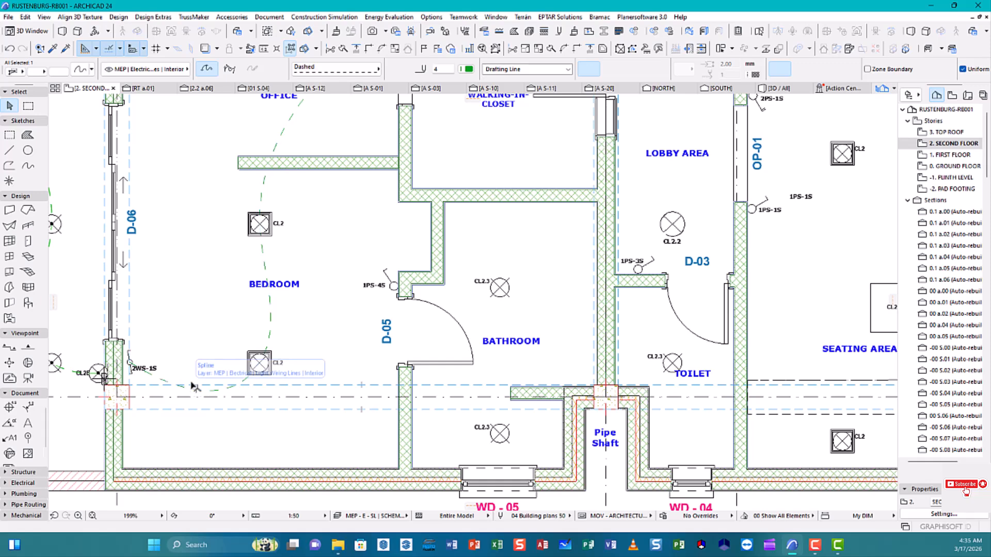
pyautogui.keyDown('alt'); pyautogui.click(158, 375); pyautogui.keyUp('alt')
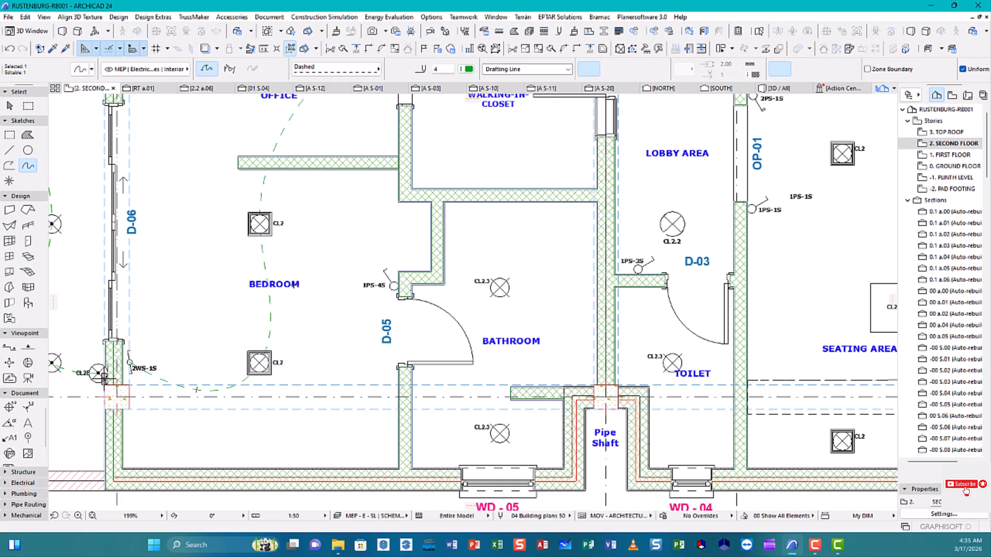
pyautogui.scroll(-4, 293, 285)
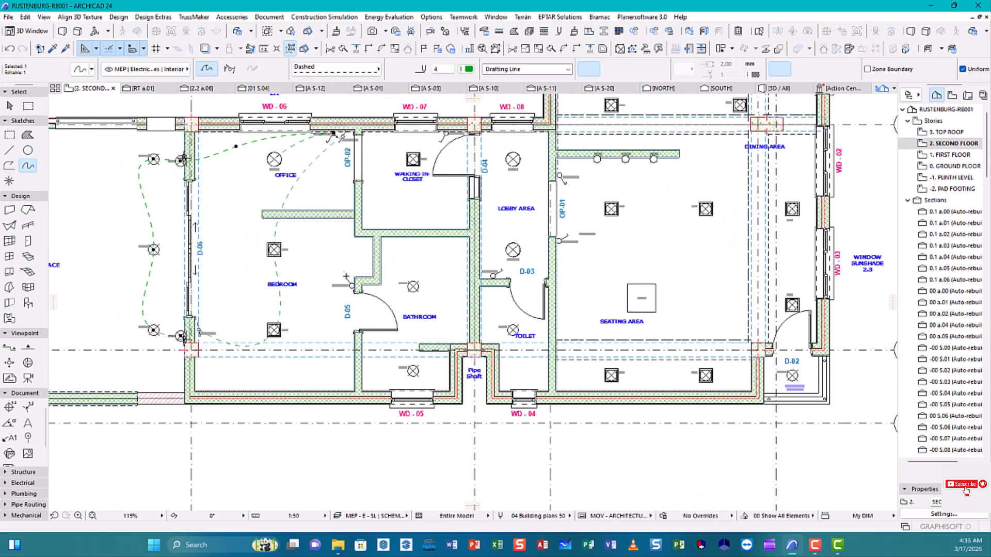
pyautogui.moveTo(426, 336); pyautogui.dragTo(383, 337, button='middle')
pyautogui.scroll(3, 348, 336)
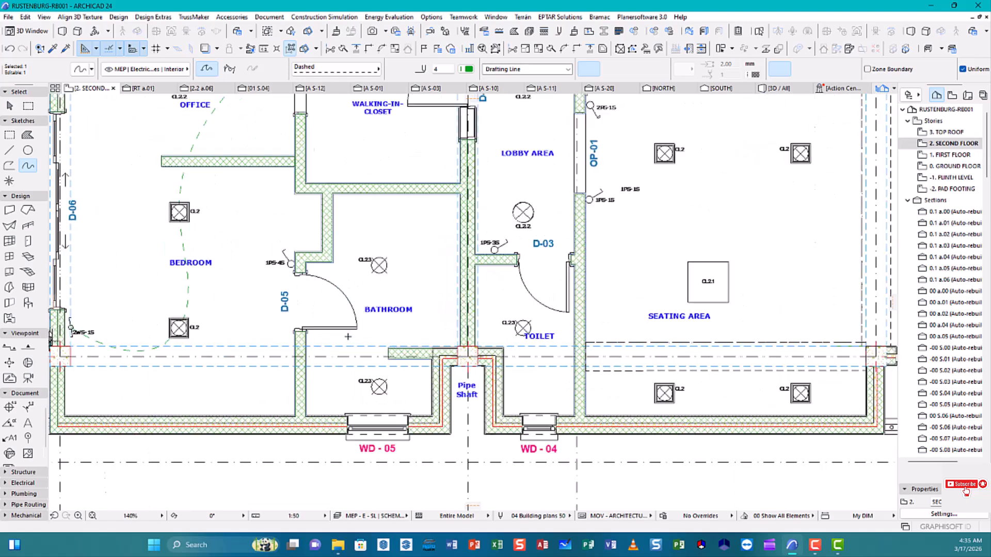
pyautogui.moveTo(383, 284); pyautogui.dragTo(376, 322, button='middle')
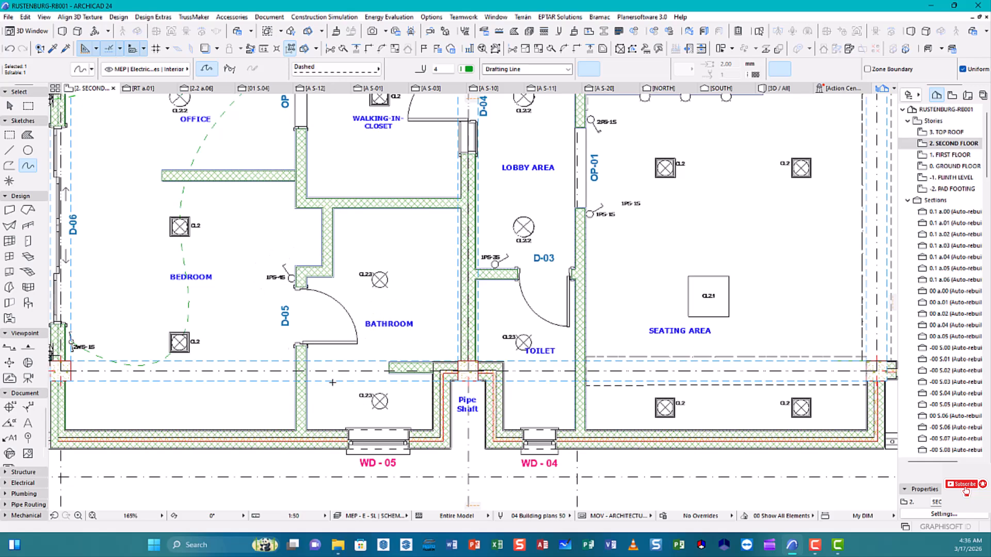
pyautogui.press('Escape')
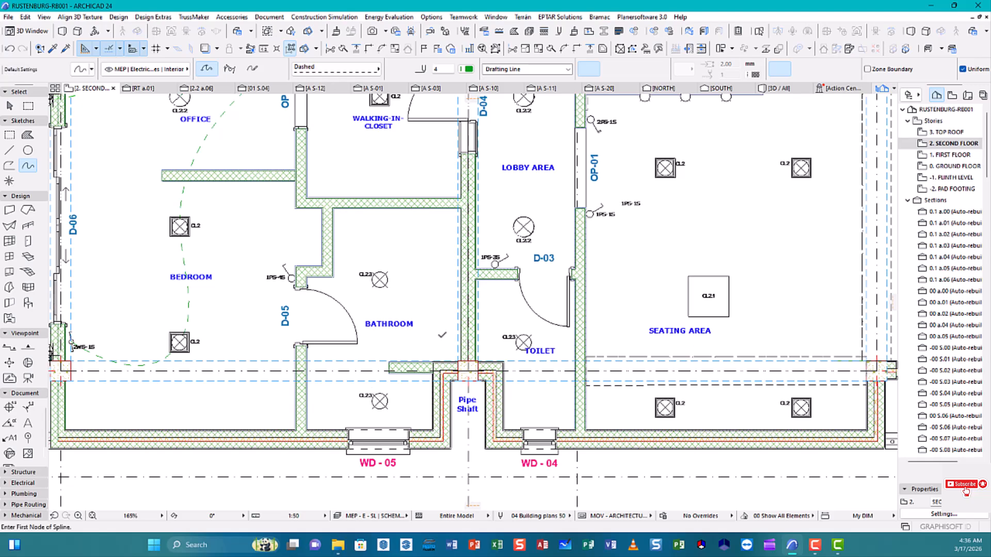
pyautogui.click(380, 401)
pyautogui.click(380, 279)
pyautogui.scroll(2, 293, 276)
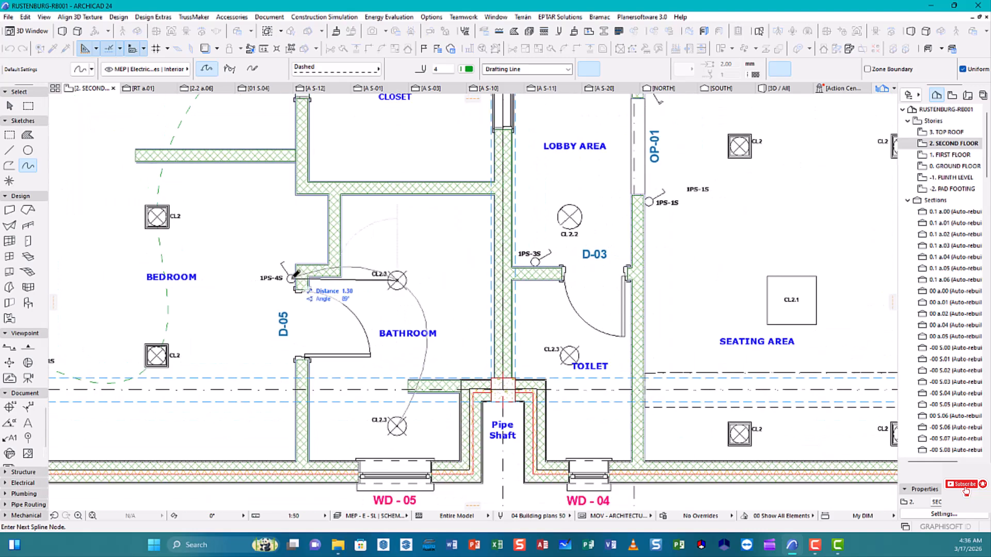
pyautogui.click(292, 277)
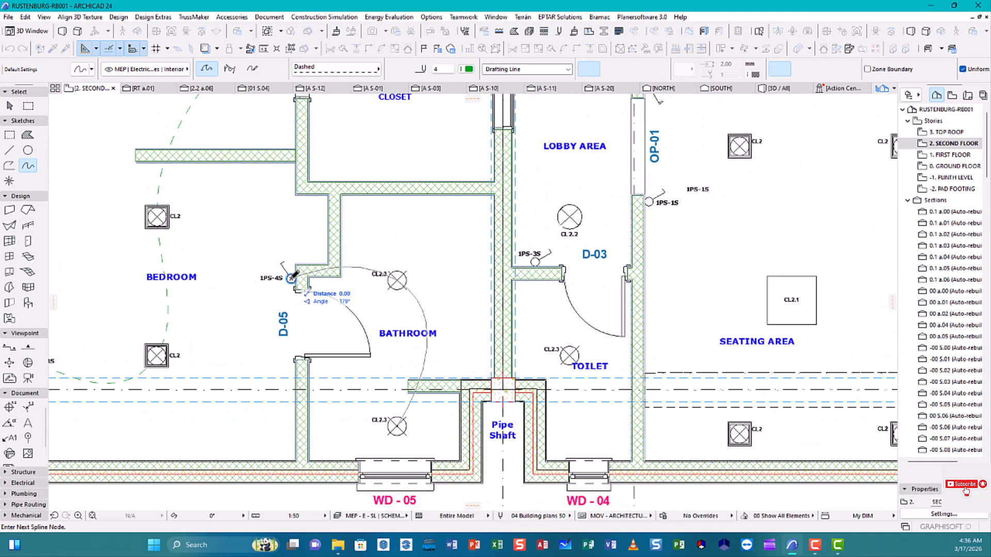
pyautogui.rightClick(292, 277)
pyautogui.click(289, 367)
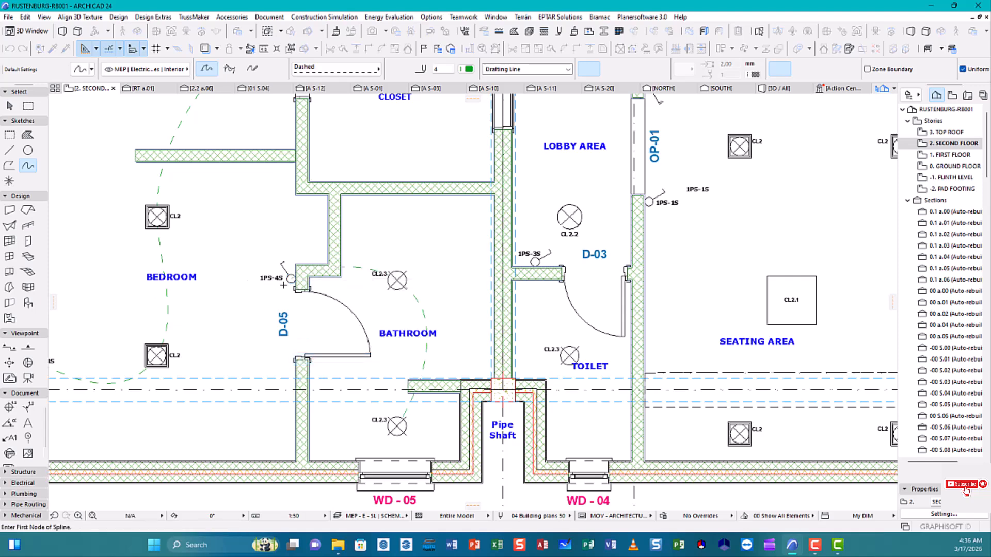
# Bring the bathroom wiring spline to the front of the display order so it shows over the walls.
pyautogui.scroll(-2, 313, 289)
pyautogui.moveTo(401, 273)
pyautogui.mouseDown(button='middle')
pyautogui.moveTo(330, 281)
pyautogui.moveTo(414, 275)
pyautogui.mouseUp(button='middle')
pyautogui.scroll(2, 412, 272)
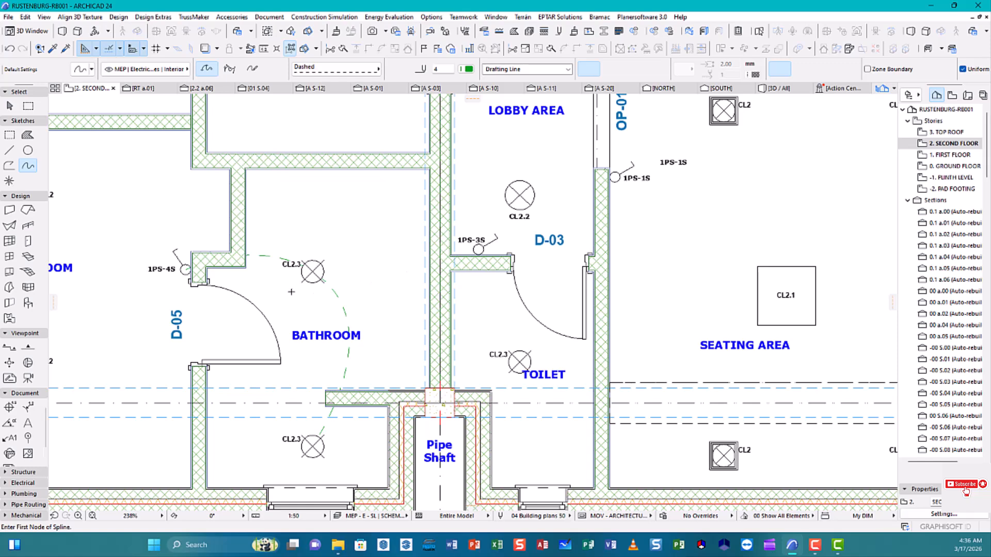
pyautogui.scroll(2, 255, 287)
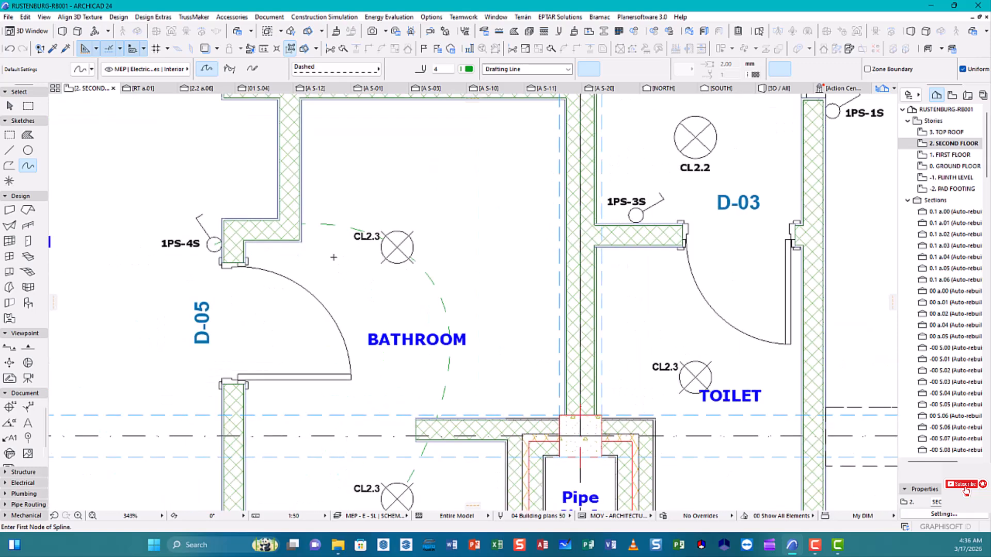
pyautogui.press('Escape')
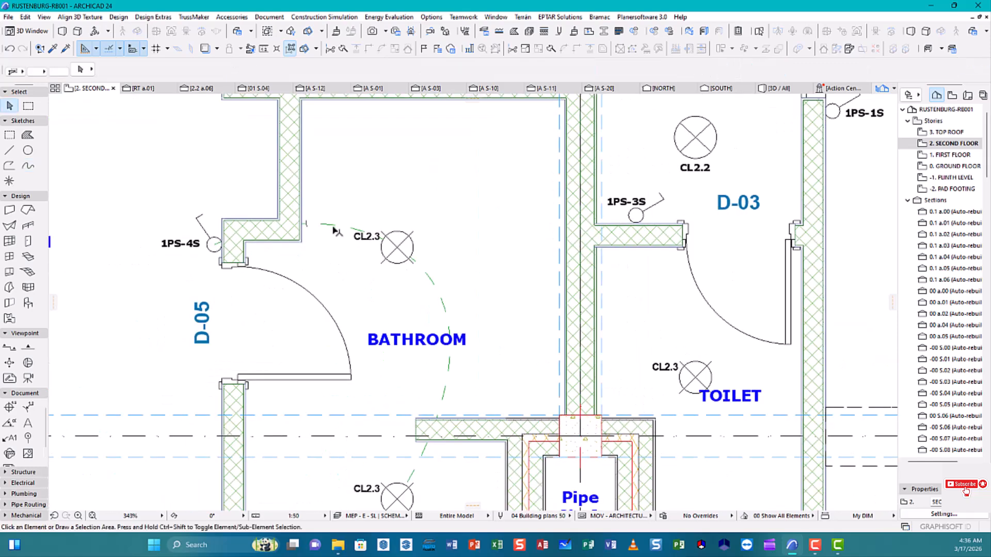
pyautogui.click(271, 239)
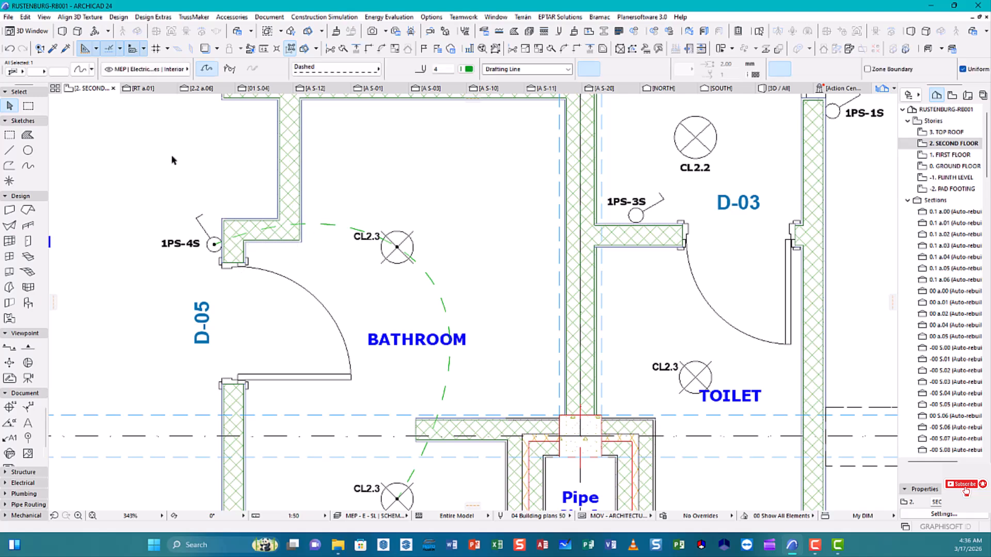
pyautogui.click(27, 17)
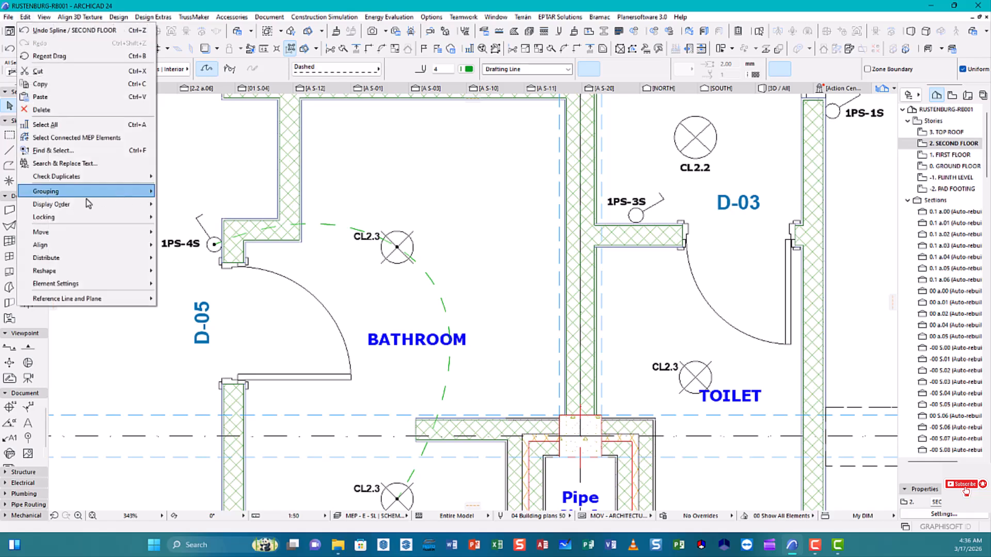
pyautogui.moveTo(71, 211)
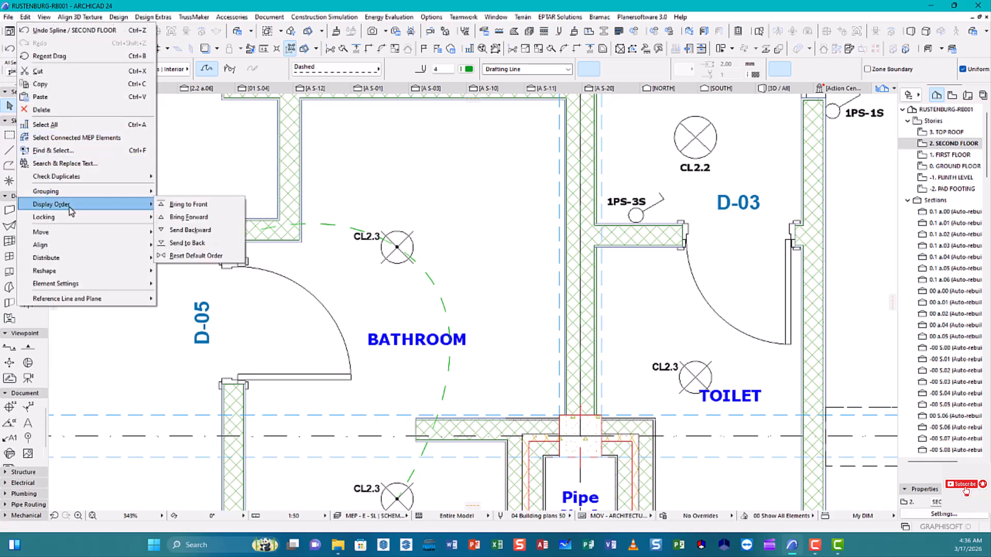
pyautogui.click(204, 206)
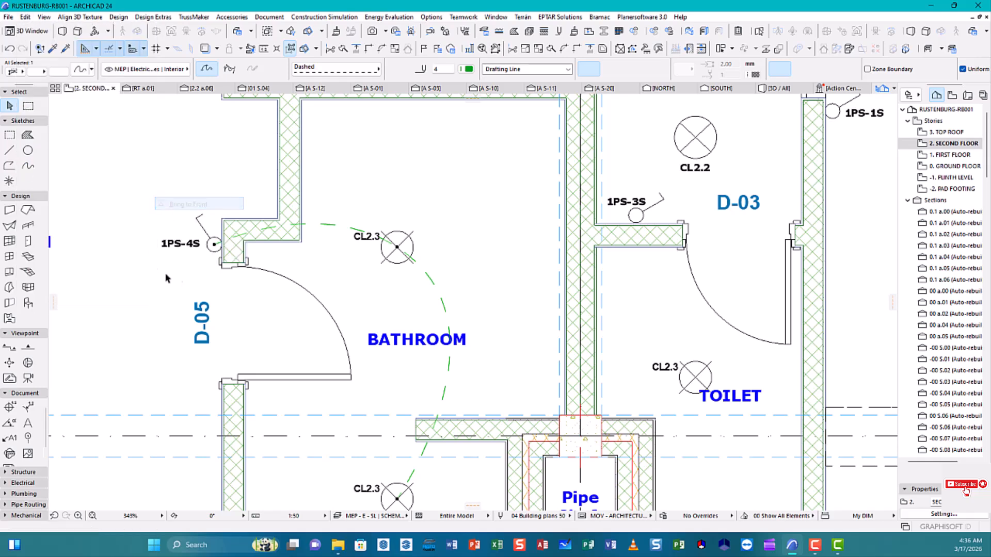
pyautogui.click(159, 321)
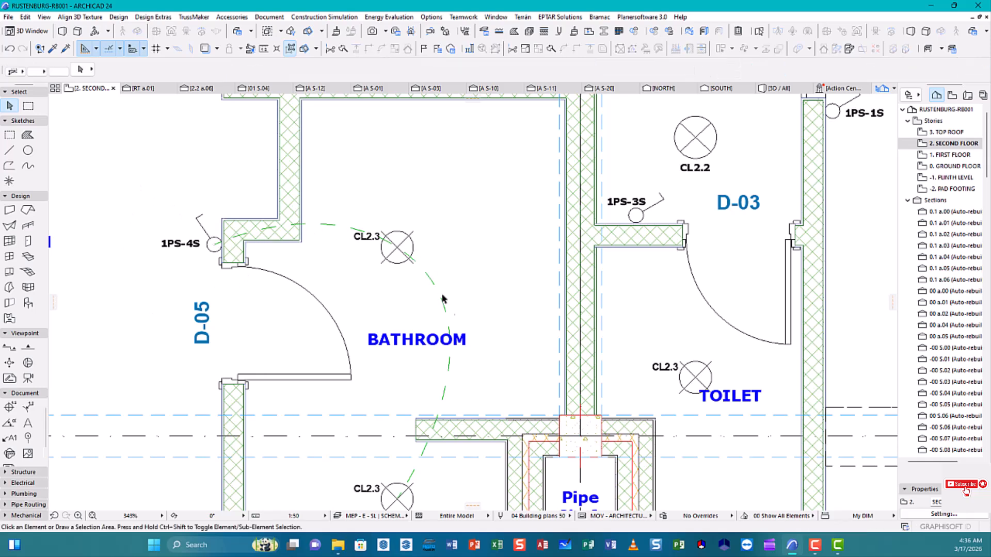
# Pick up the bathroom spline's settings and draw a wiring spline from the toilet's CL2.3 light to the 1PS-3S switch.
pyautogui.scroll(-2, 234, 232)
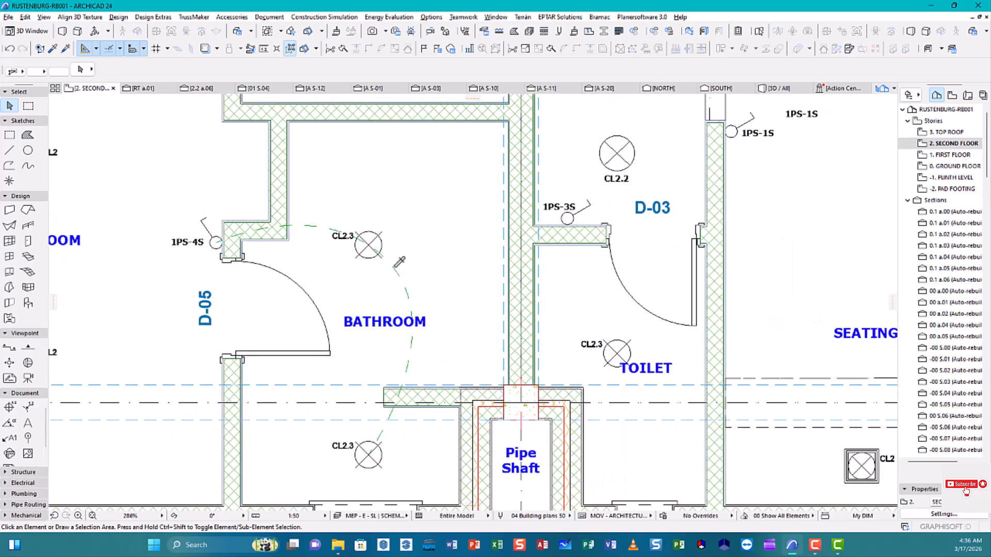
pyautogui.keyDown('alt'); pyautogui.click(337, 223); pyautogui.keyUp('alt')
pyautogui.scroll(-3, 338, 222)
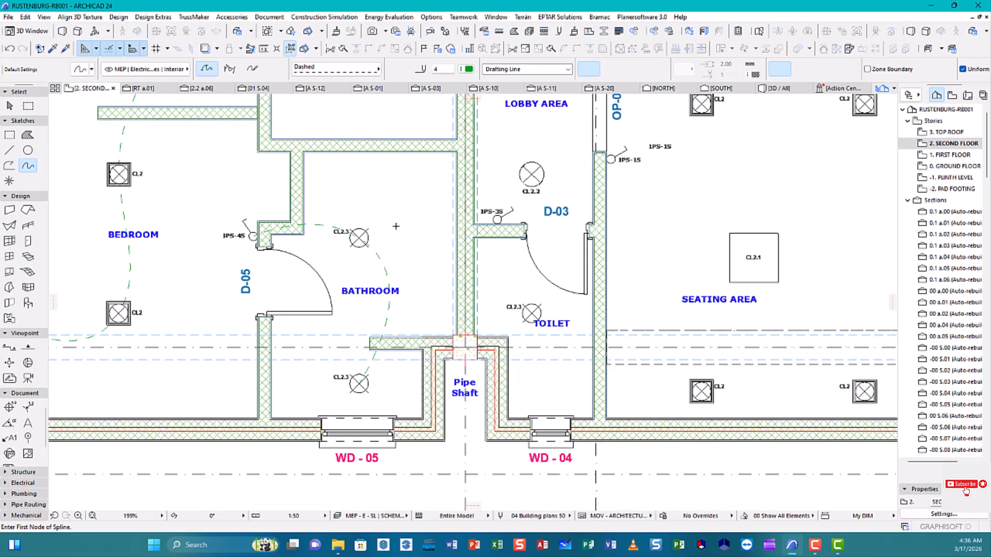
pyautogui.moveTo(379, 231); pyautogui.dragTo(198, 258, button='middle')
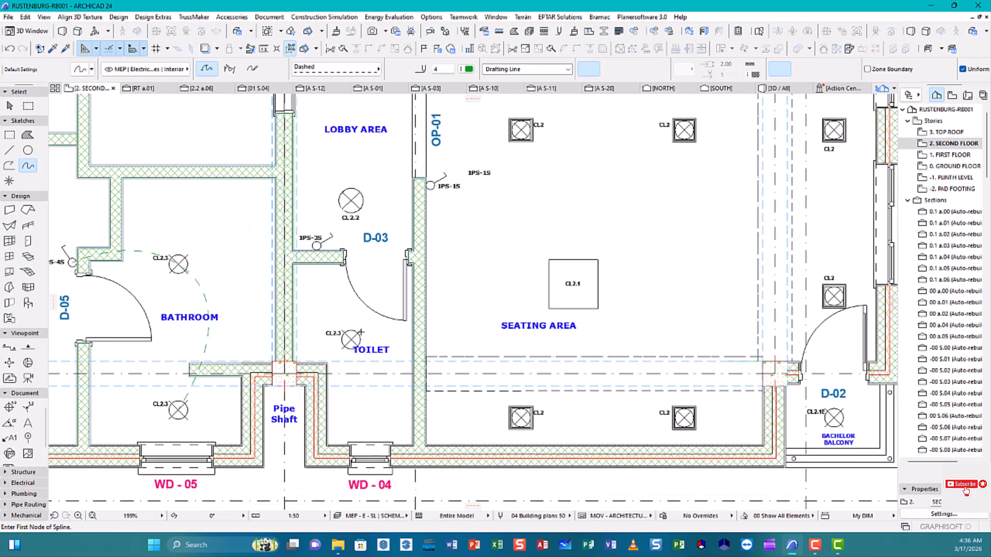
pyautogui.scroll(1, 362, 333)
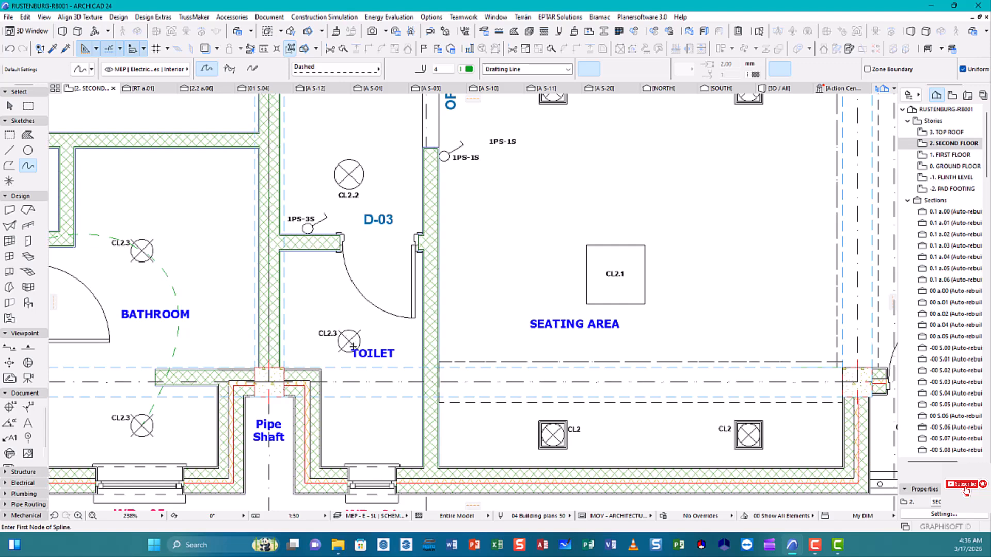
pyautogui.click(349, 342)
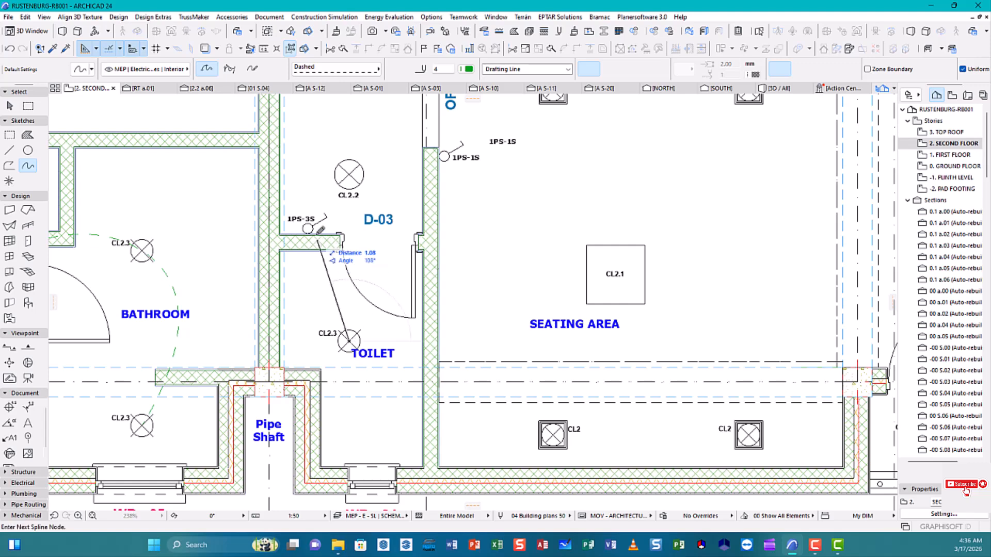
pyautogui.click(309, 227)
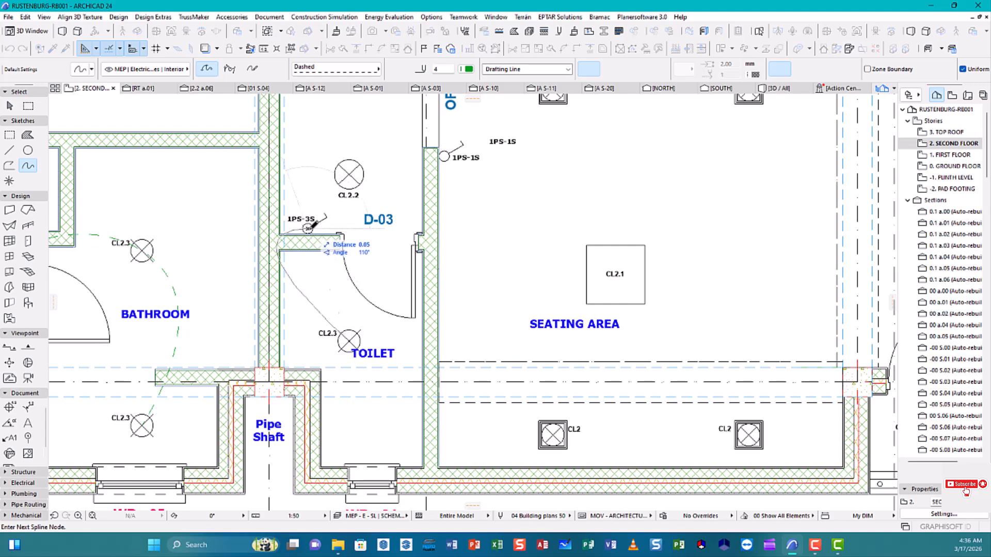
pyautogui.scroll(2, 308, 227)
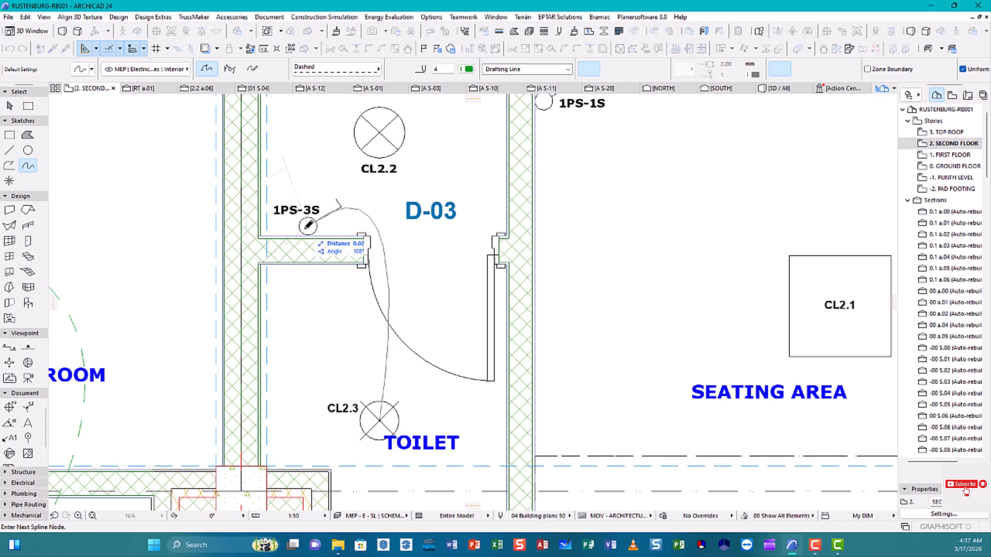
pyautogui.scroll(3, 308, 225)
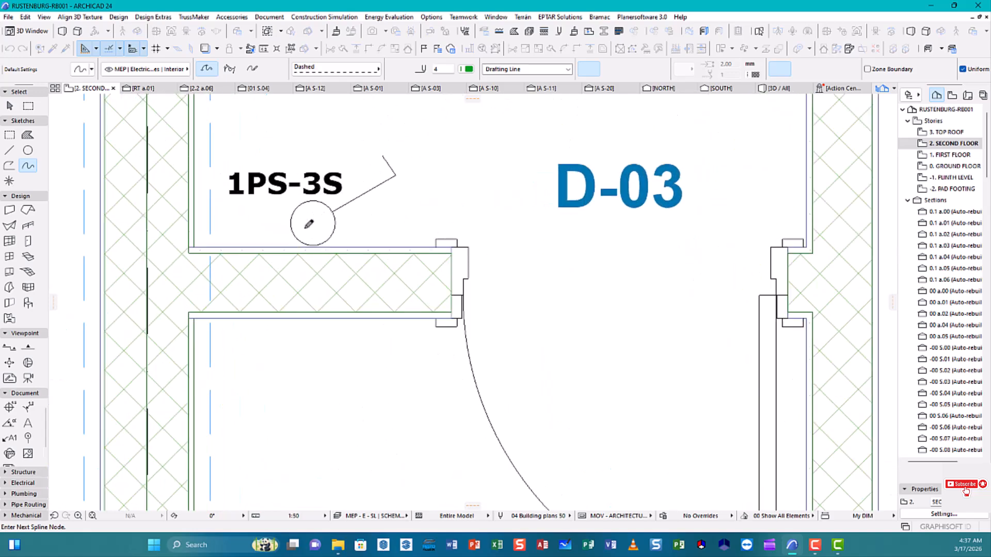
pyautogui.click(311, 223)
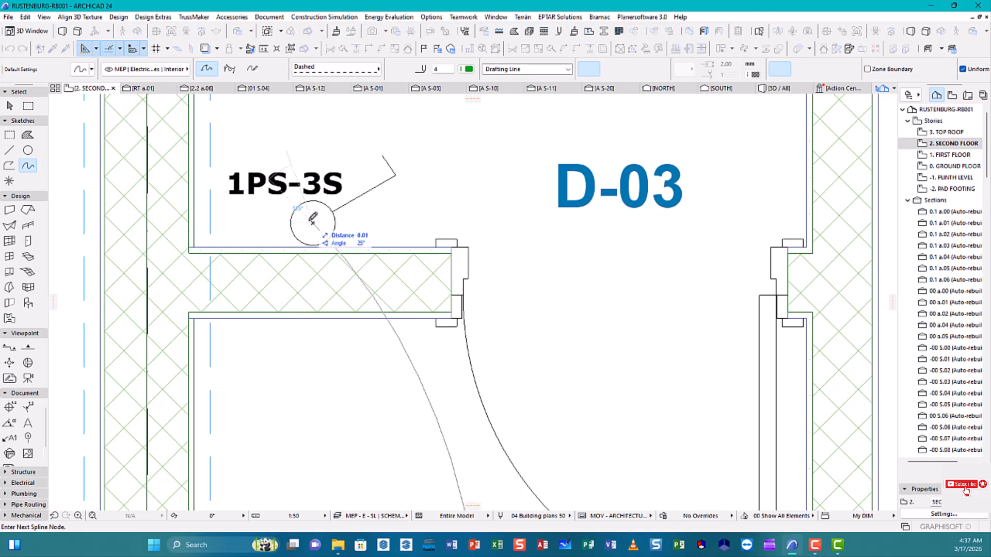
pyautogui.rightClick(311, 223)
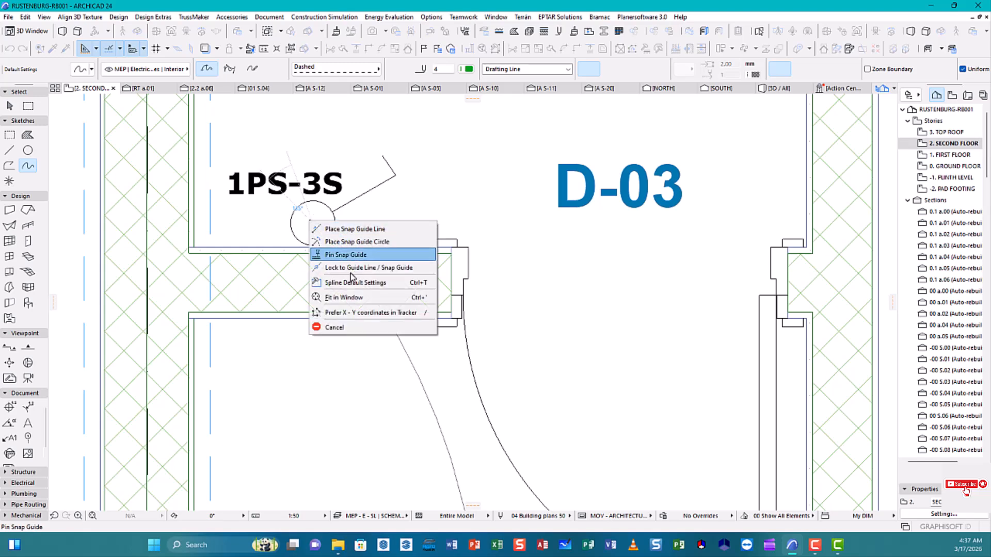
pyautogui.click(308, 220)
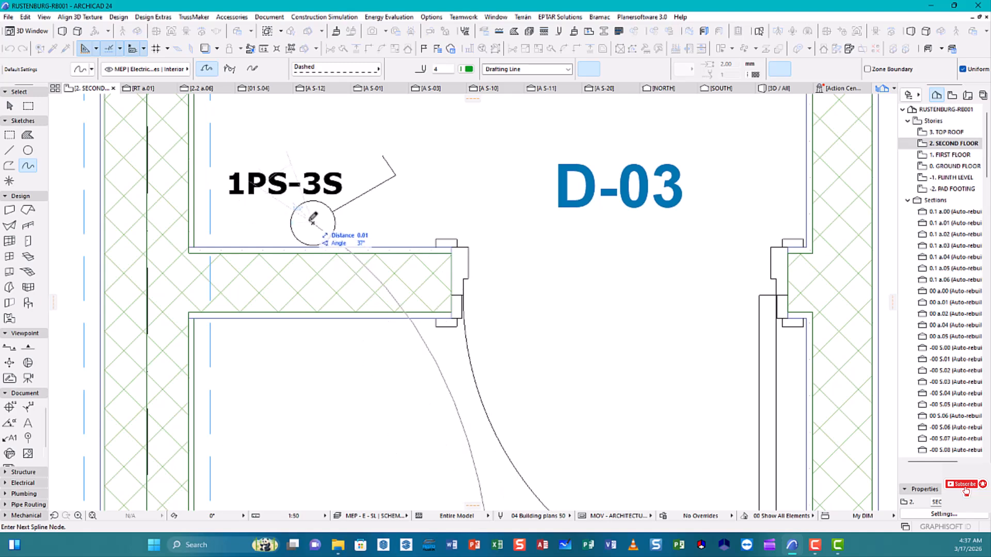
pyautogui.rightClick(309, 221)
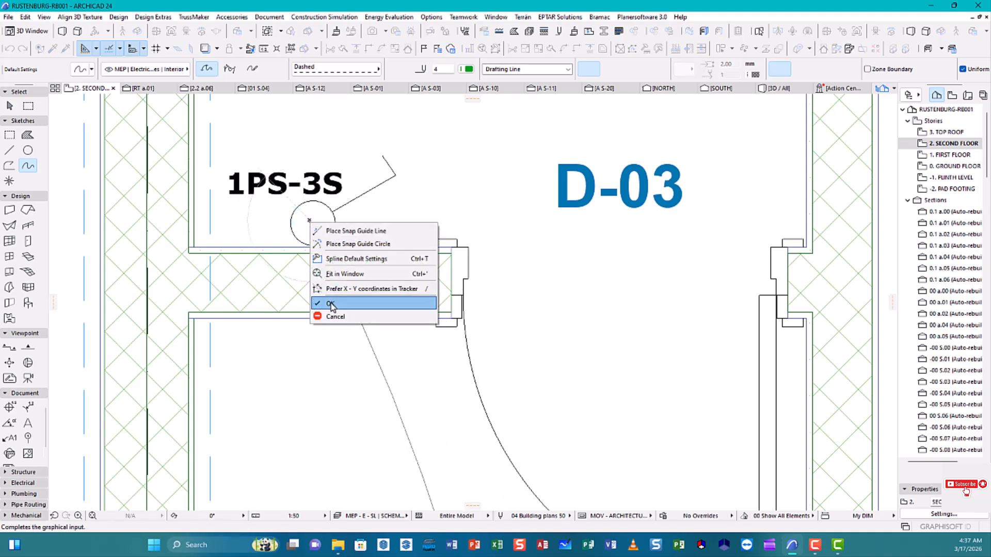
pyautogui.click(332, 304)
pyautogui.press('Escape')
# Bring the toilet wiring spline to the front of the display order.
pyautogui.click(428, 394)
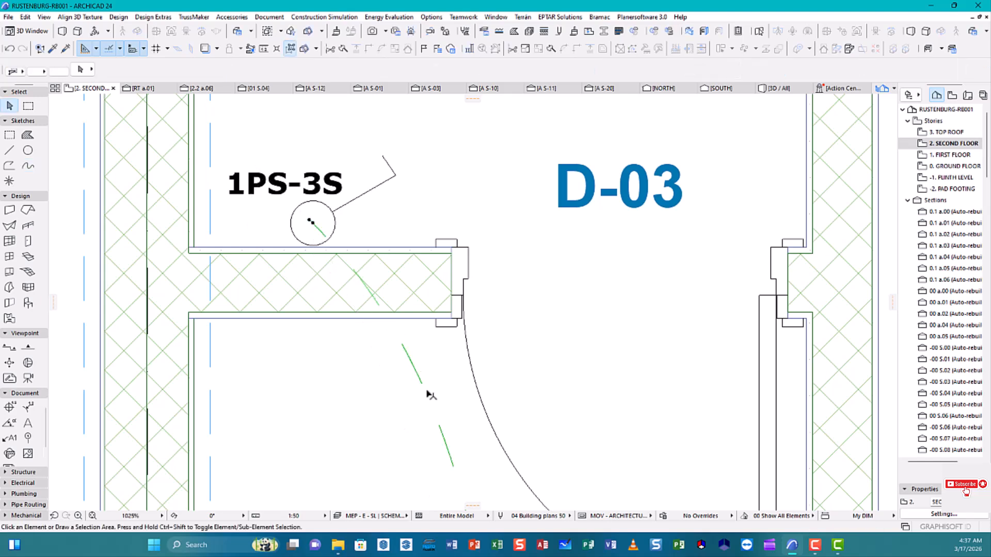
pyautogui.click(24, 18)
pyautogui.moveTo(104, 203)
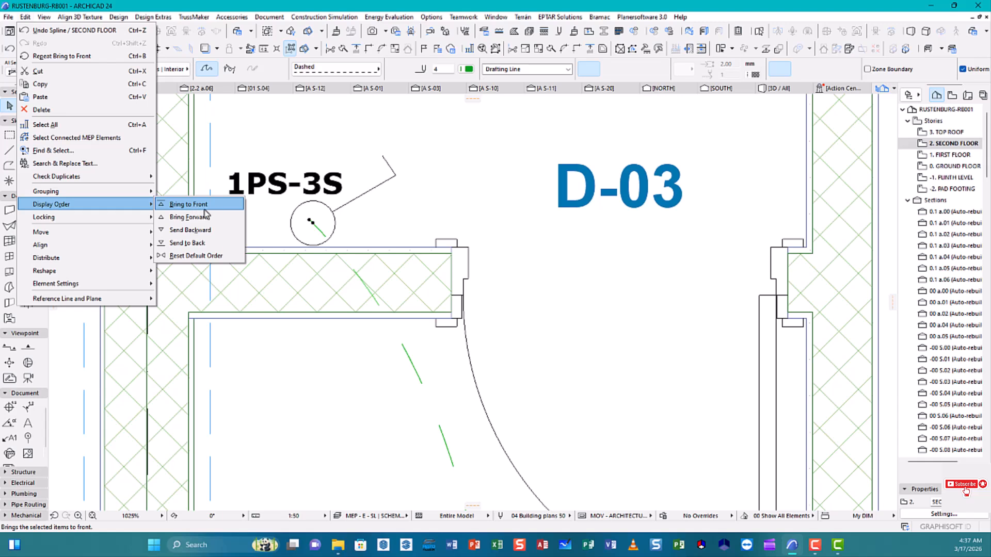
pyautogui.click(208, 206)
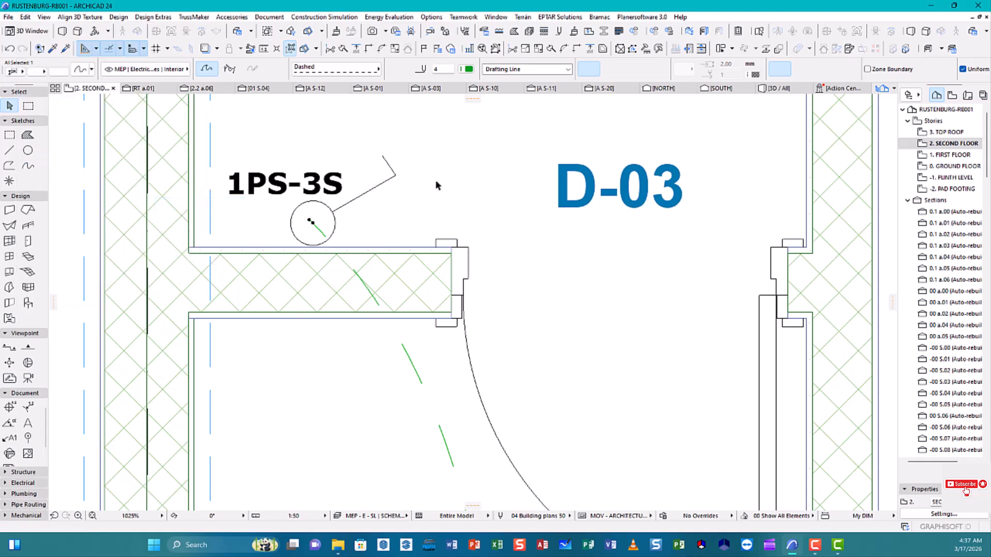
pyautogui.press('Escape')
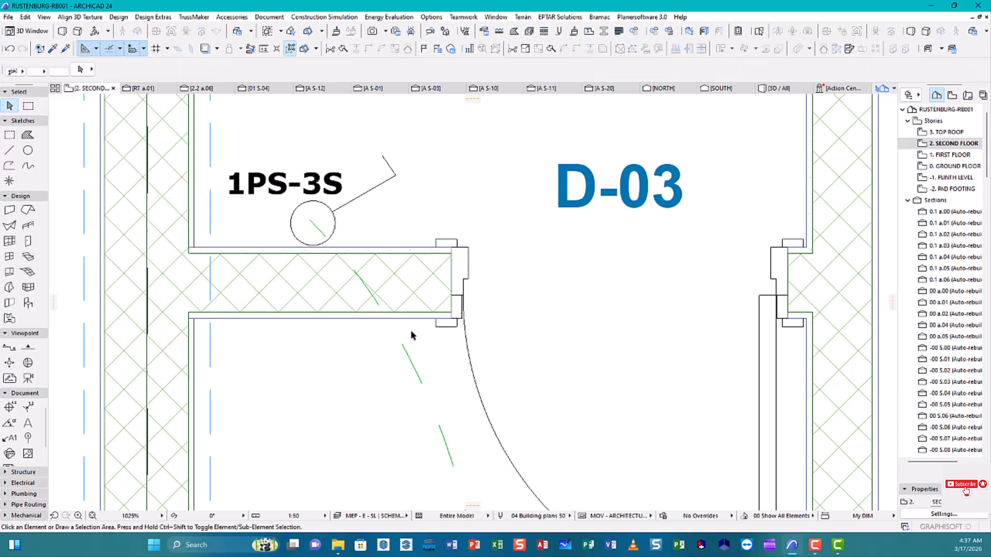
# Pick up the toilet spline's settings and draw a curved wiring spline from the walk-in closet's CL2 light to the 1PS-2S switch.
pyautogui.keyDown('alt'); pyautogui.click(419, 361); pyautogui.keyUp('alt')
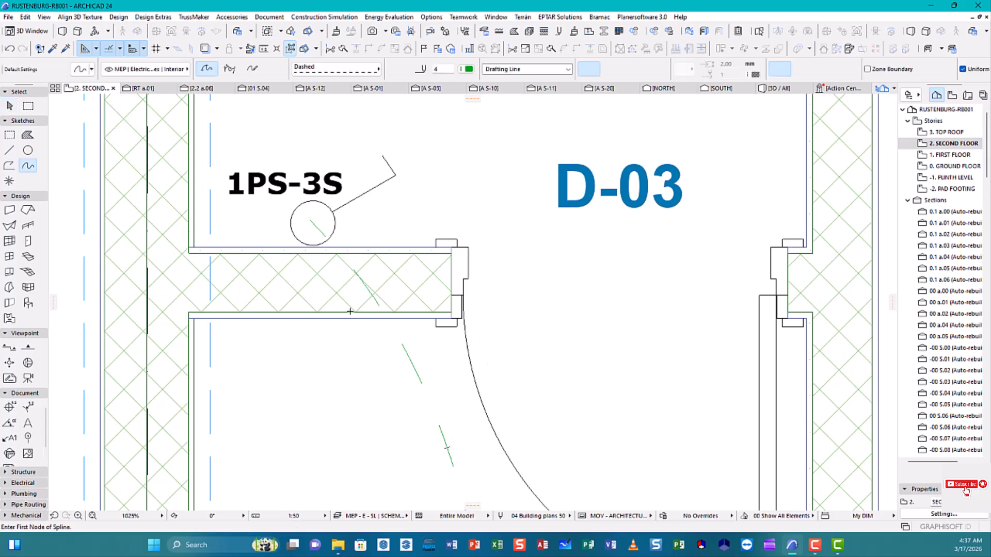
pyautogui.scroll(-6, 345, 262)
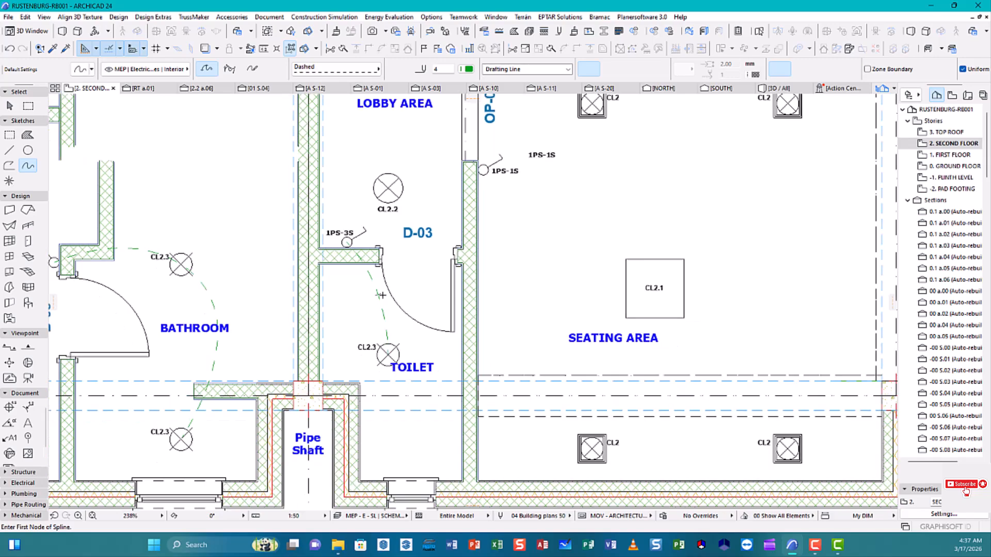
pyautogui.scroll(-3, 404, 253)
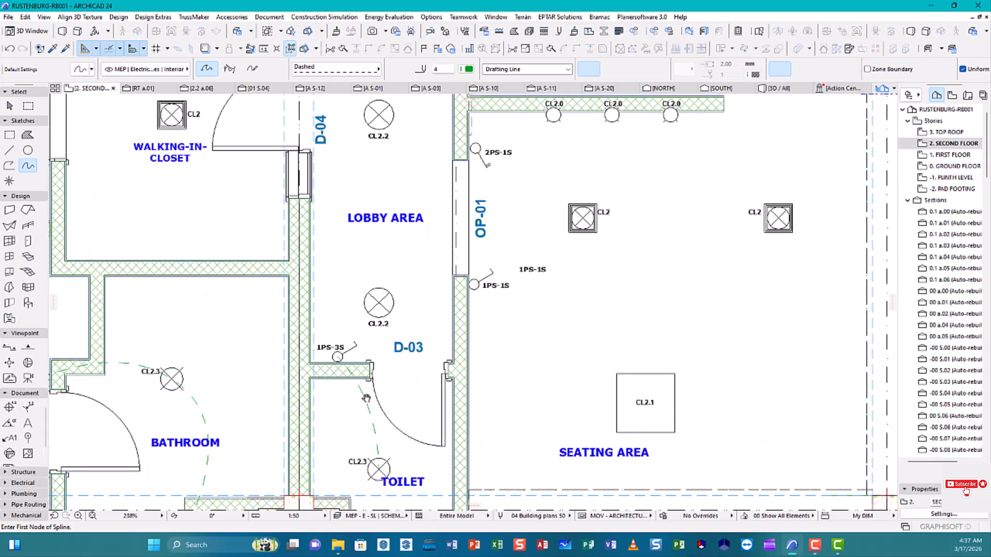
pyautogui.scroll(-1, 362, 305)
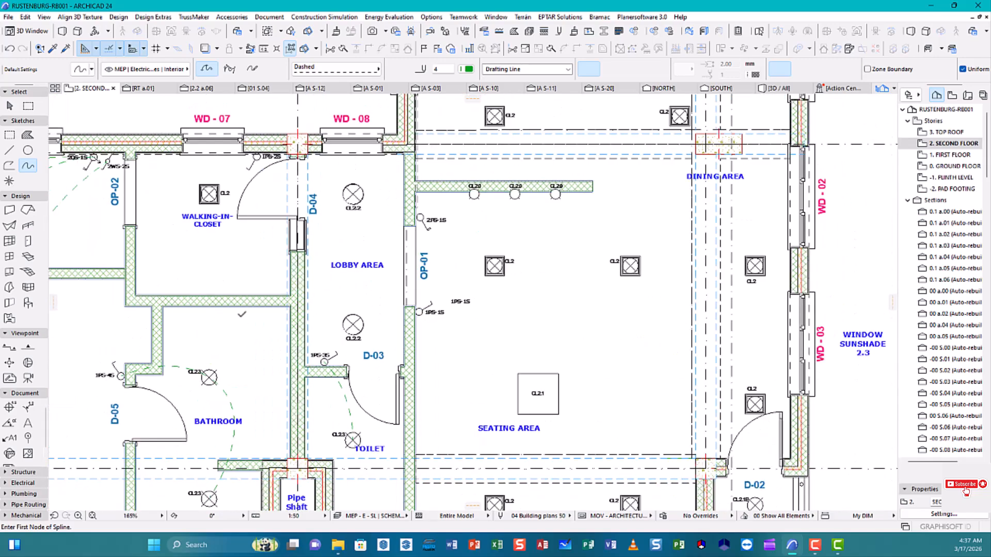
pyautogui.scroll(4, 282, 271)
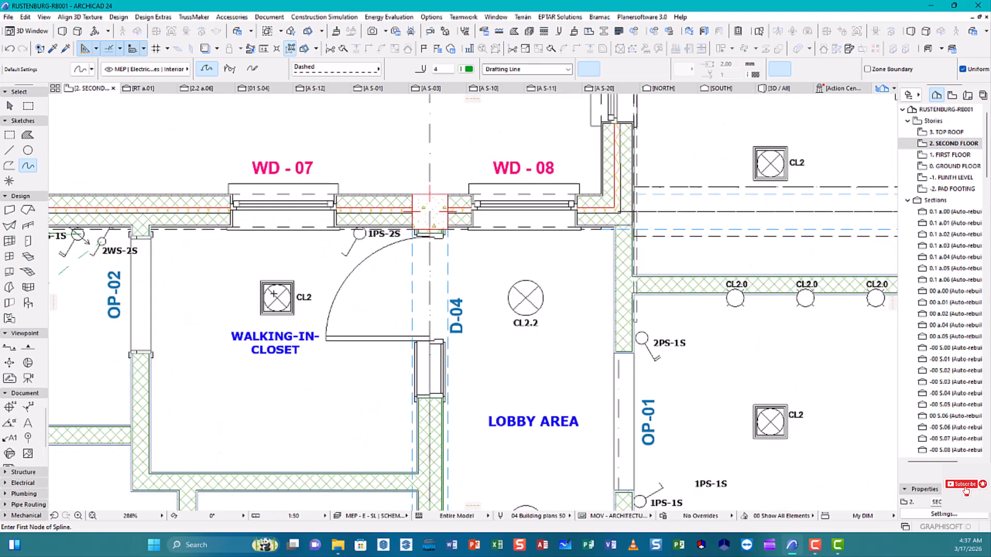
pyautogui.click(277, 298)
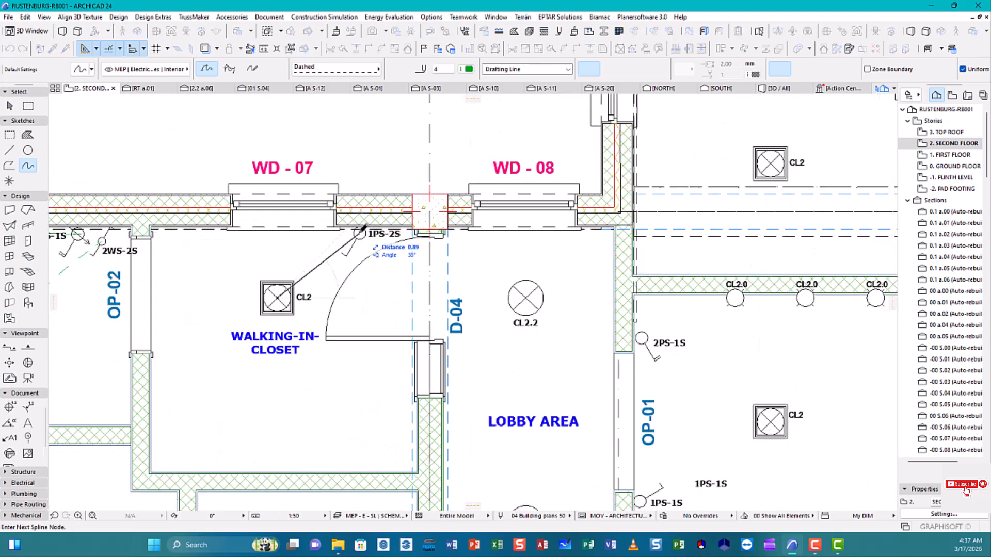
pyautogui.click(362, 232)
pyautogui.scroll(3, 362, 233)
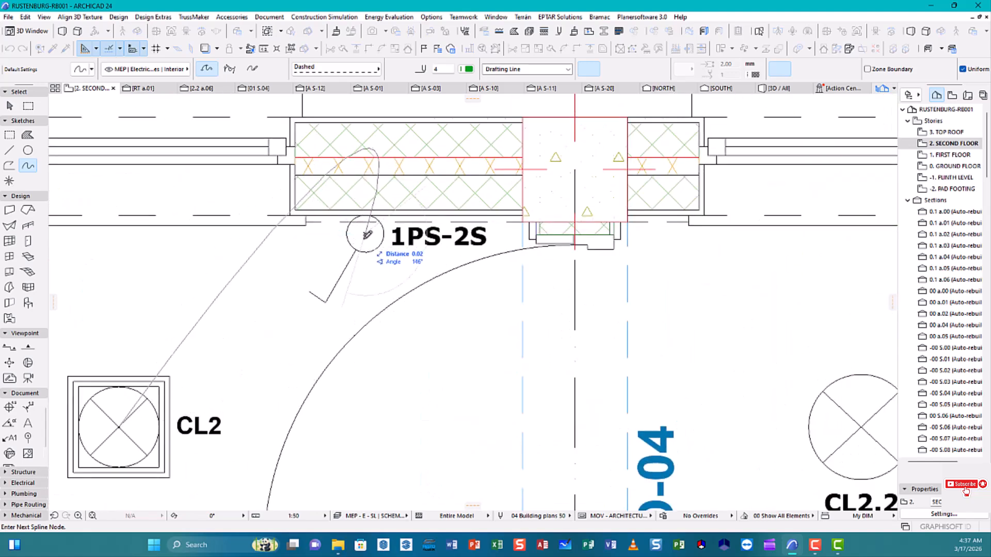
pyautogui.scroll(1, 368, 233)
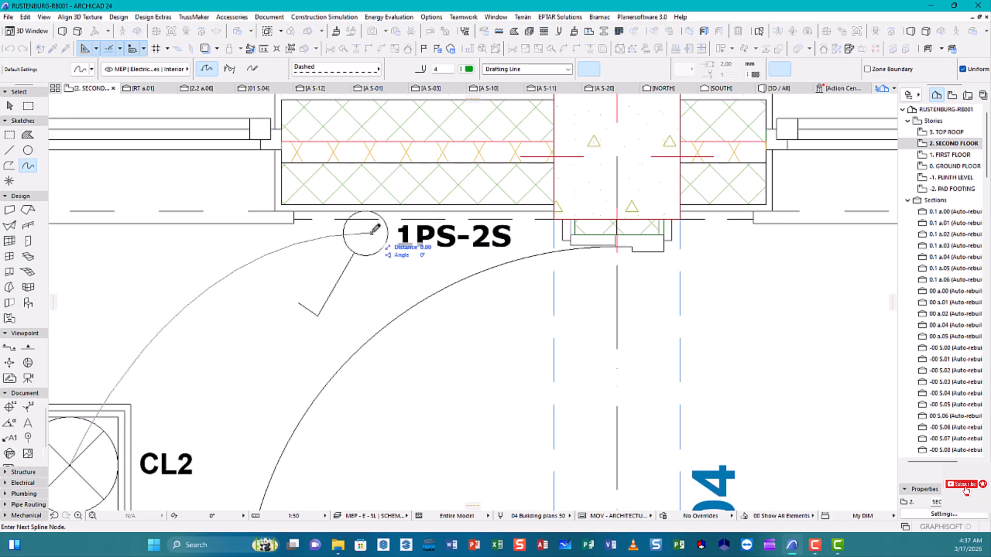
pyautogui.rightClick(372, 232)
pyautogui.click(391, 316)
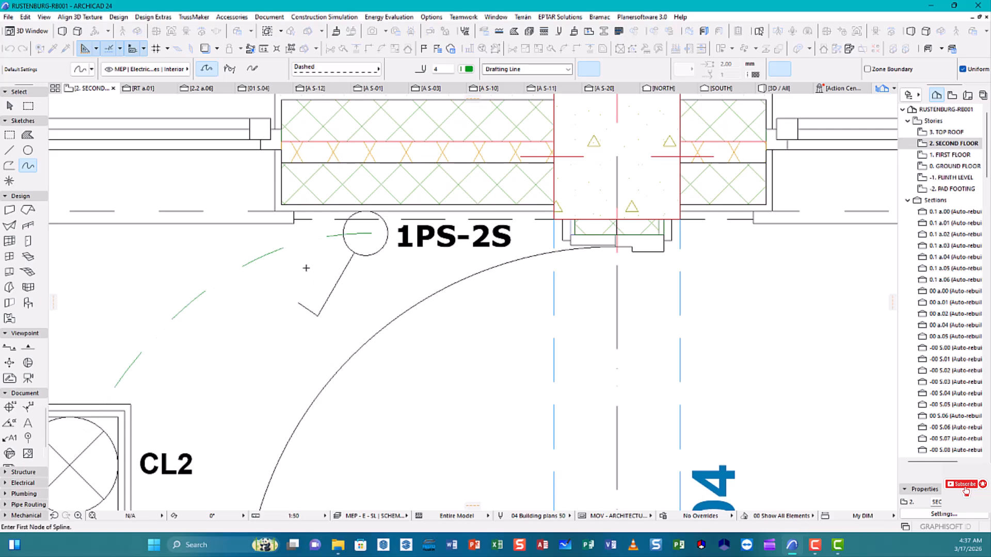
# Draw a wiring spline from the lobby's lower CL2.2 light through the upper CL2.2 light to the 2PS-1S switch beside OP-01.
pyautogui.scroll(-5, 294, 249)
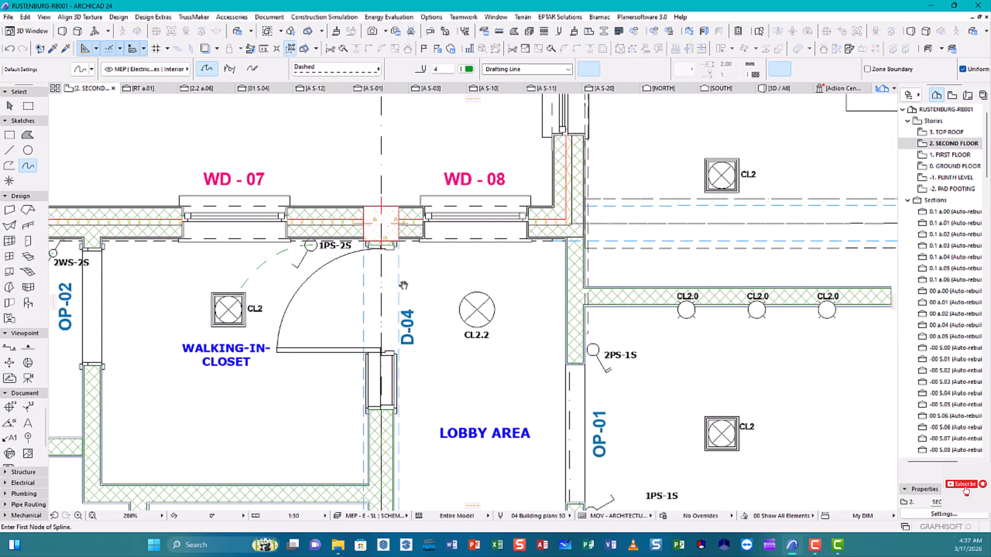
pyautogui.moveTo(370, 255); pyautogui.dragTo(303, 228, button='middle')
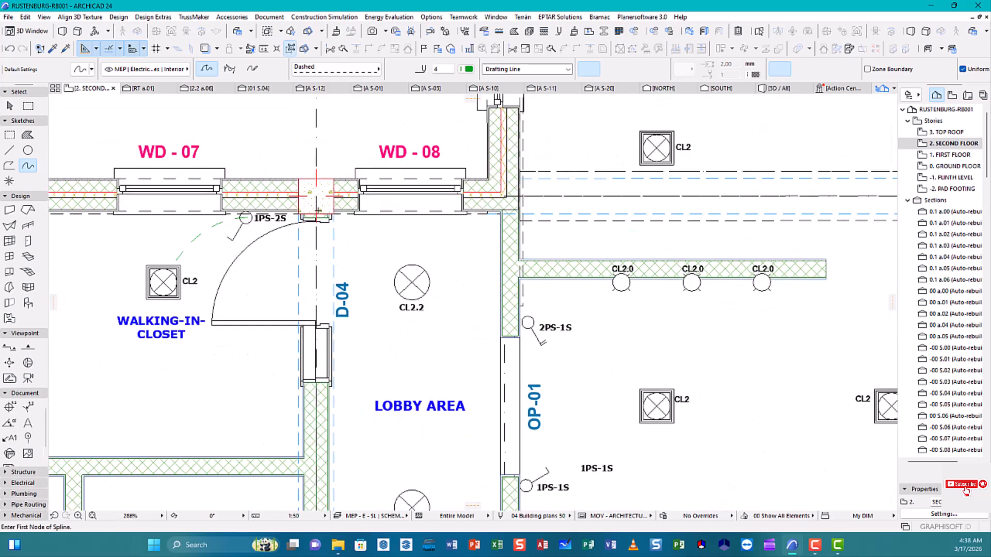
pyautogui.scroll(-2, 373, 289)
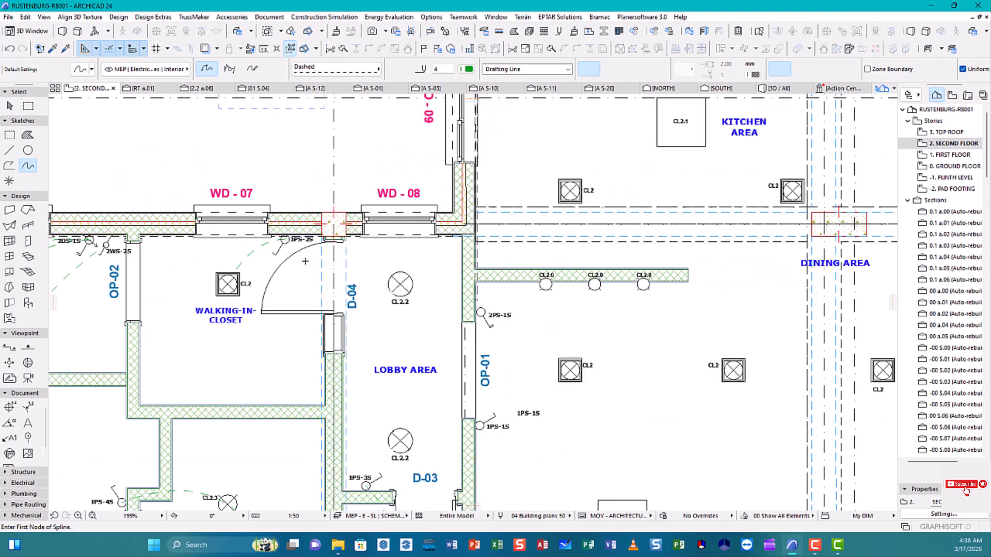
pyautogui.moveTo(412, 381); pyautogui.dragTo(324, 315, button='middle')
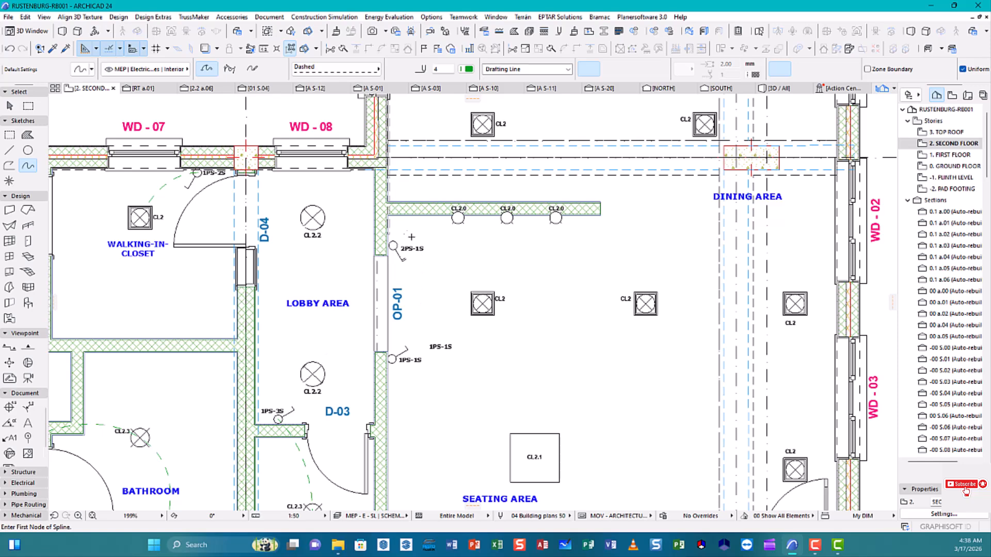
pyautogui.scroll(-1, 397, 274)
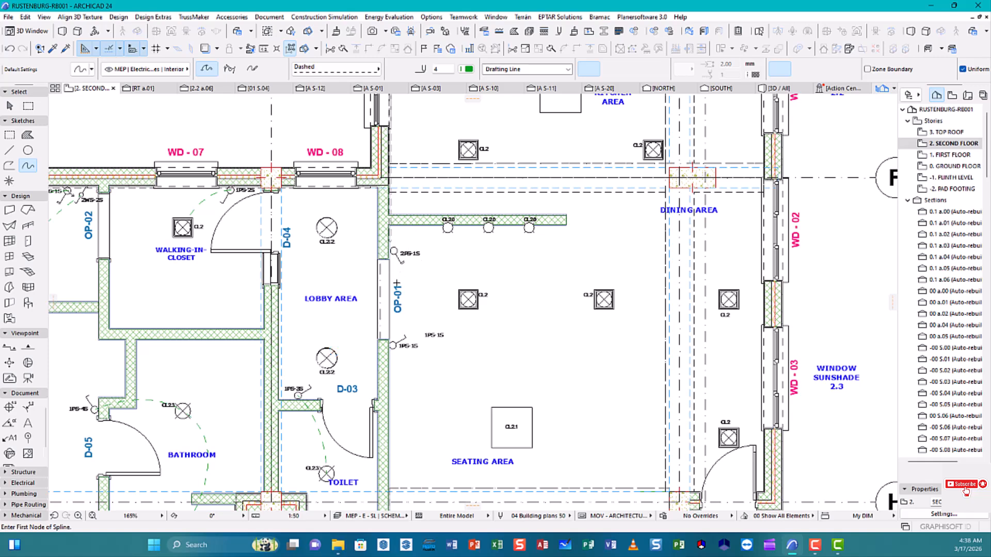
pyautogui.scroll(2, 397, 286)
pyautogui.click(296, 391)
pyautogui.click(296, 203)
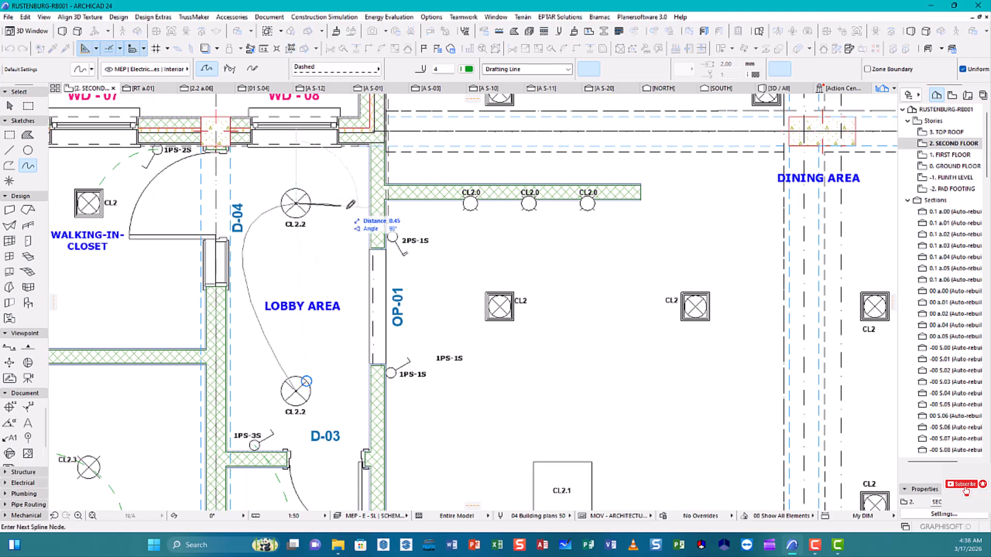
pyautogui.click(392, 236)
pyautogui.rightClick(409, 235)
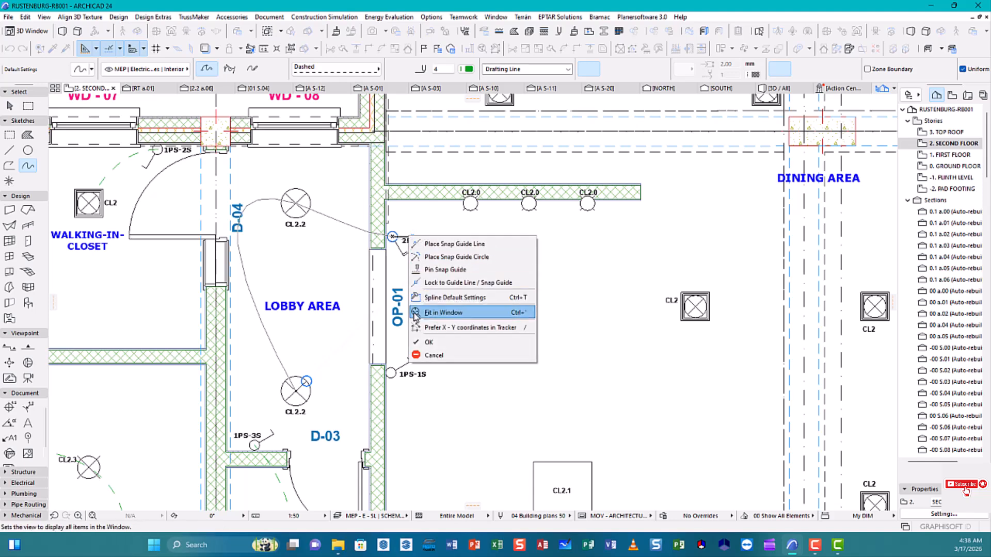
pyautogui.click(444, 353)
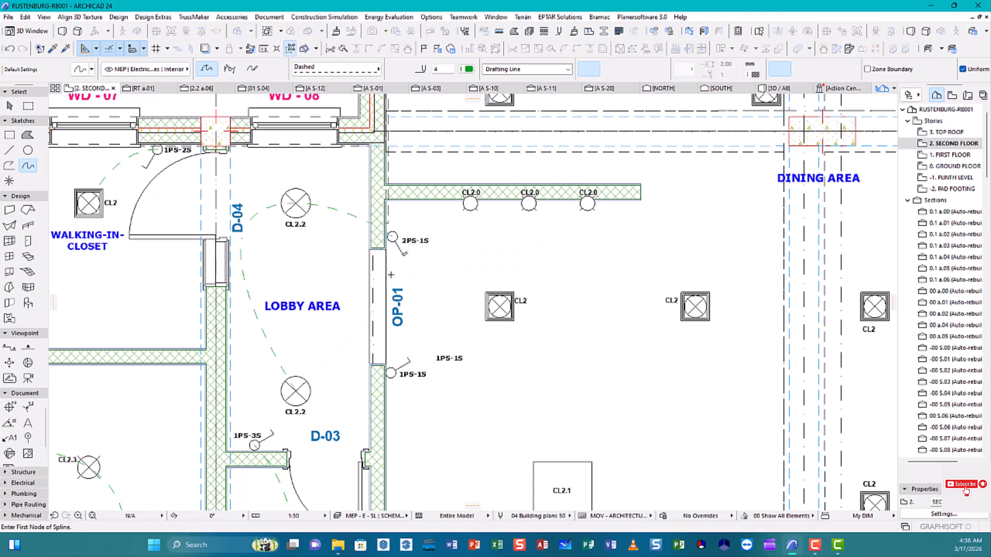
pyautogui.scroll(-2, 433, 293)
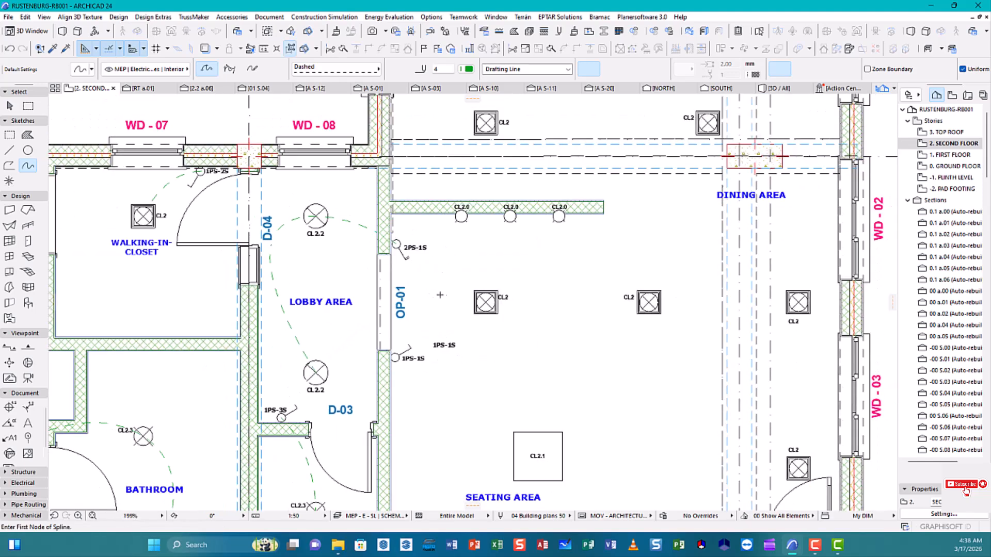
pyautogui.moveTo(444, 296); pyautogui.dragTo(422, 257, button='middle')
pyautogui.moveTo(541, 307); pyautogui.dragTo(486, 385, button='middle')
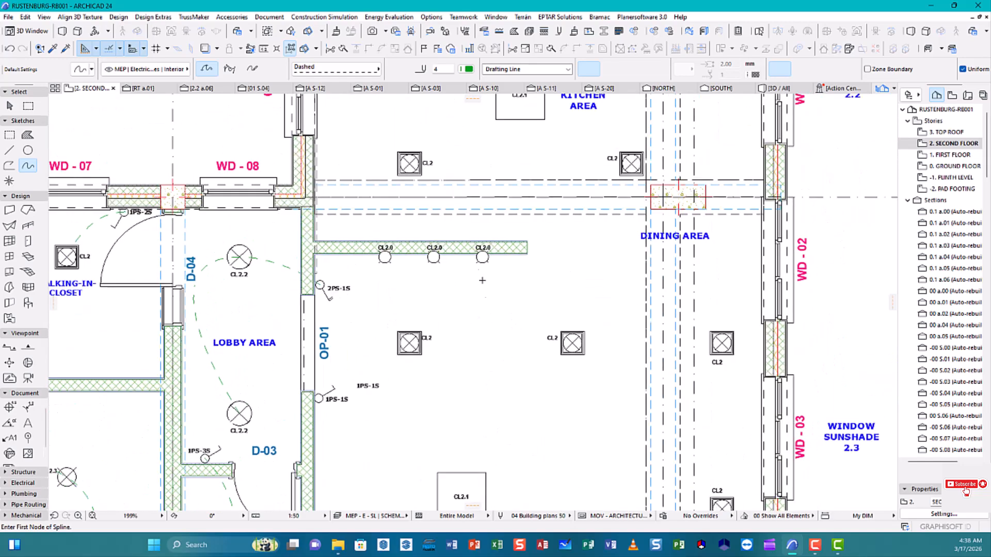
# Draw a wiring spline from the farthest CL2.0 wall light through the other two CL2.0 lights to the 2PS-1S switch beside OP-01.
pyautogui.click(483, 256)
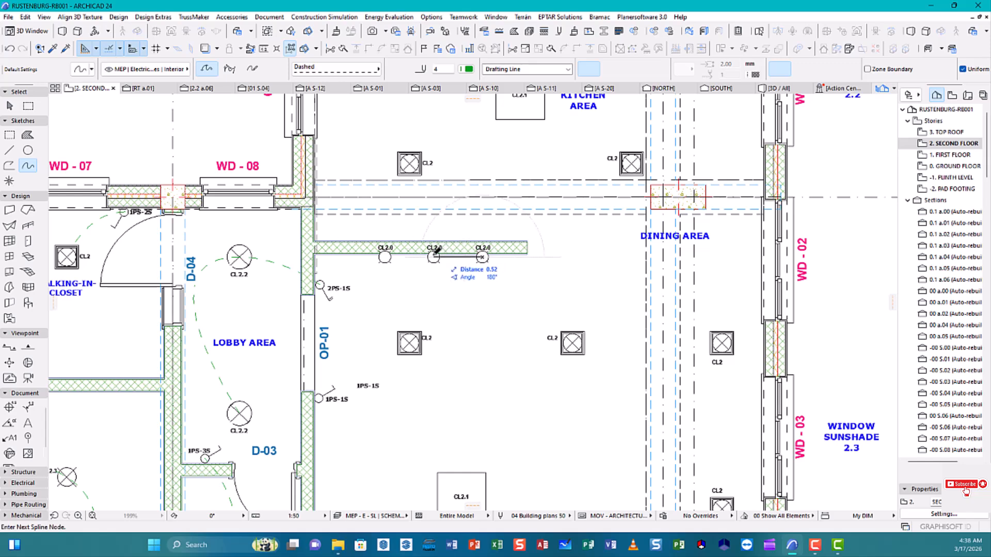
pyautogui.click(384, 256)
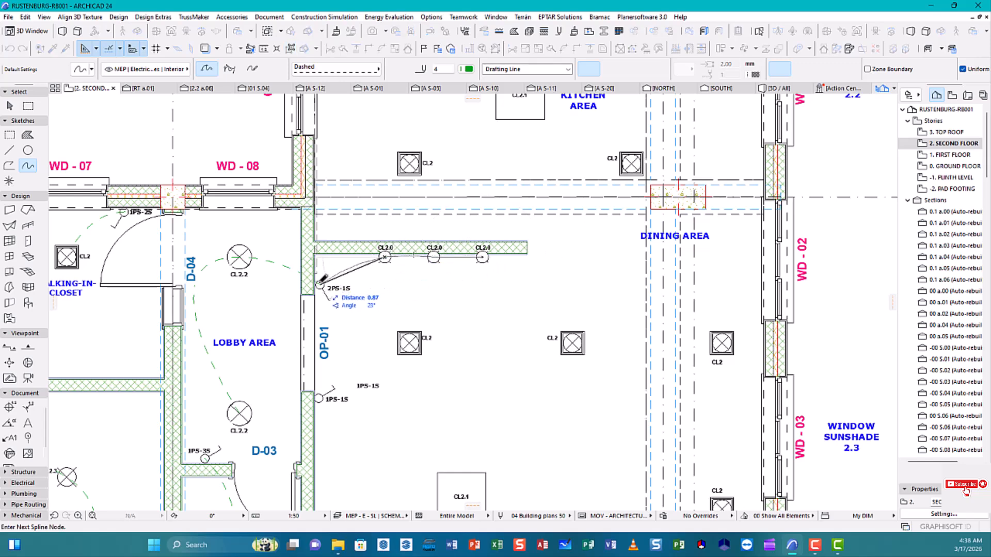
pyautogui.scroll(5, 322, 280)
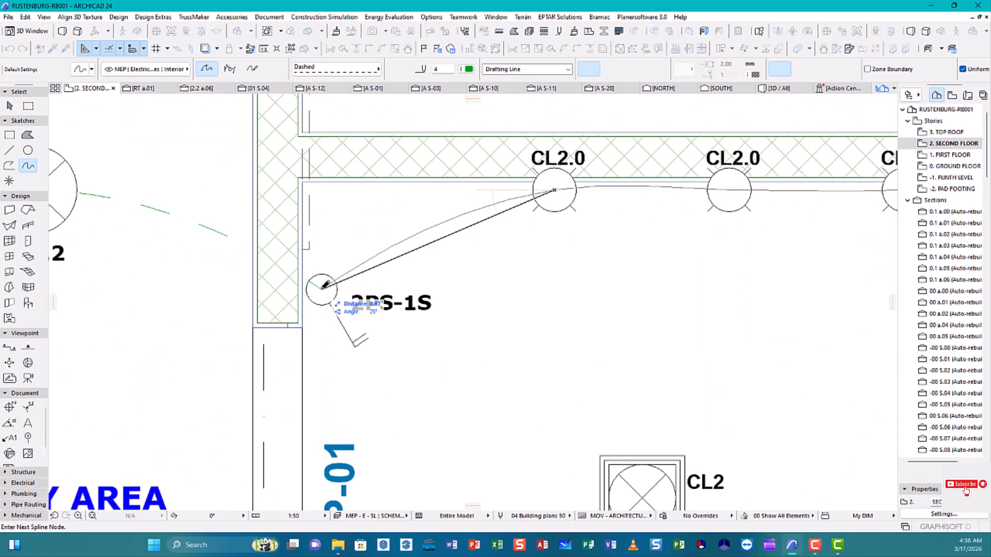
pyautogui.moveTo(321, 291); pyautogui.dragTo(356, 240)
pyautogui.rightClick(354, 240)
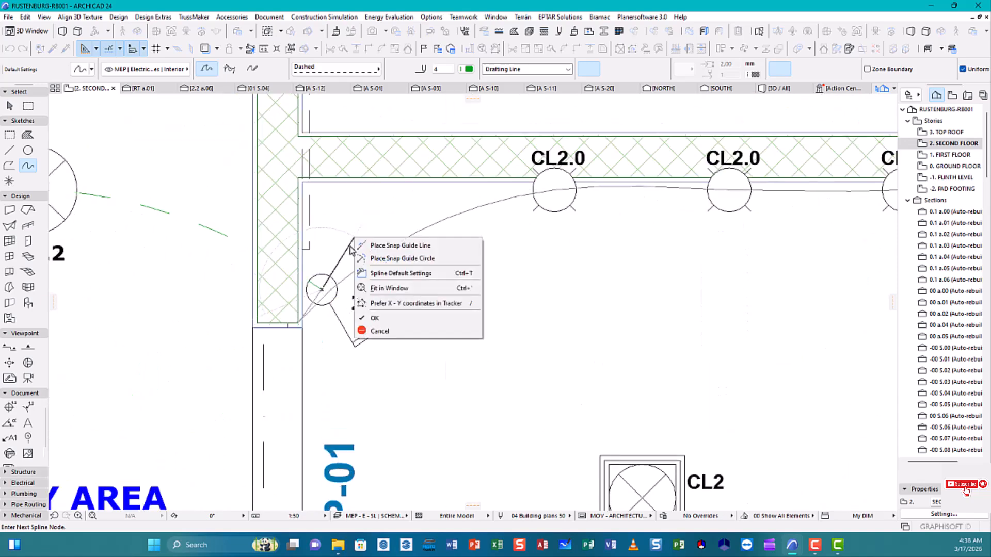
pyautogui.click(413, 318)
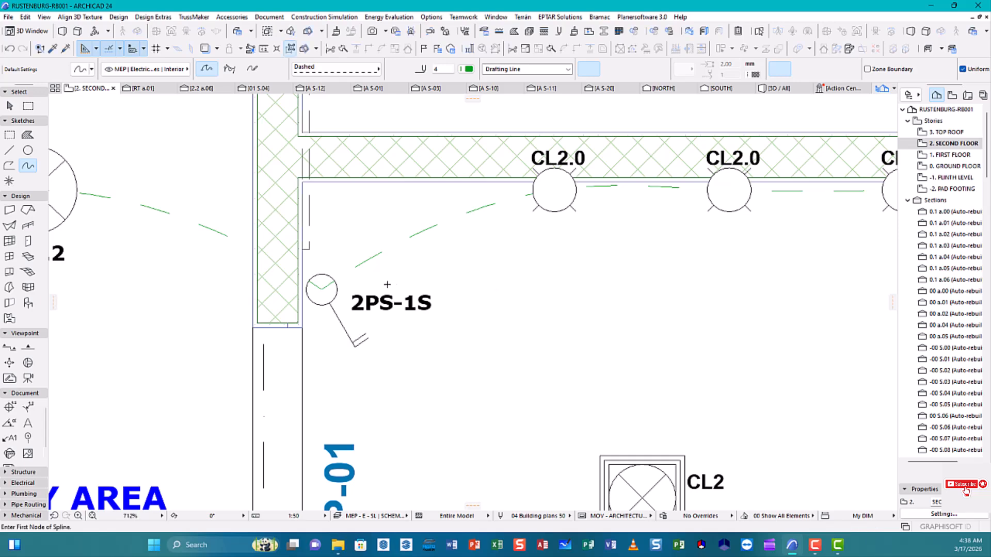
pyautogui.scroll(-4, 408, 287)
pyautogui.scroll(-2, 604, 284)
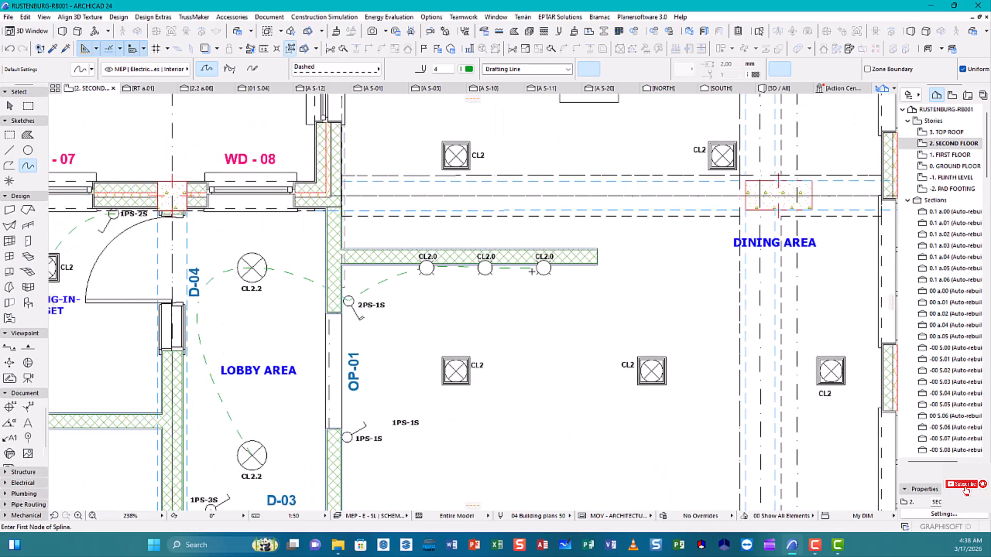
# Try lowering the CL2.0 wiring spline's node at the middle light, and move it back to the light's centre.
pyautogui.scroll(5, 494, 286)
pyautogui.press('Escape')
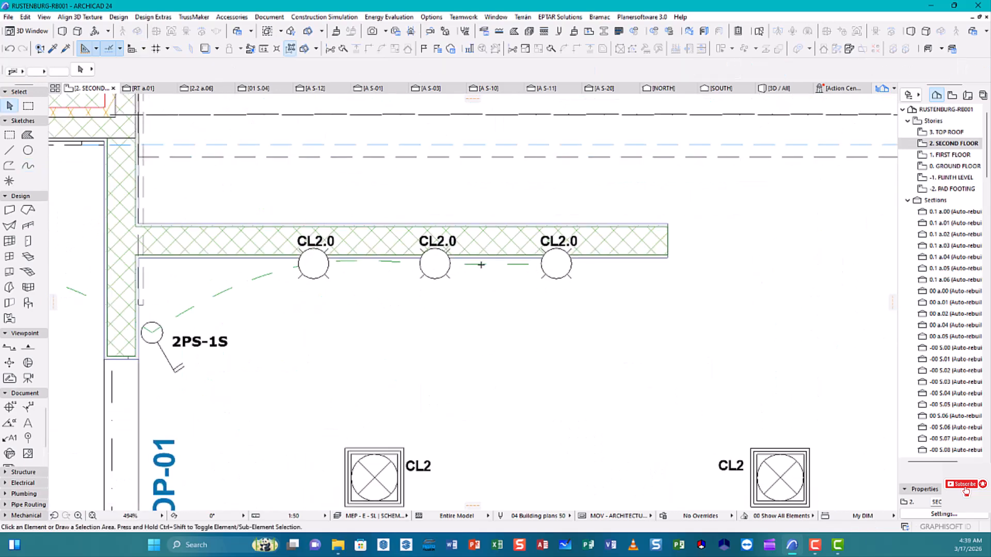
pyautogui.click(481, 265)
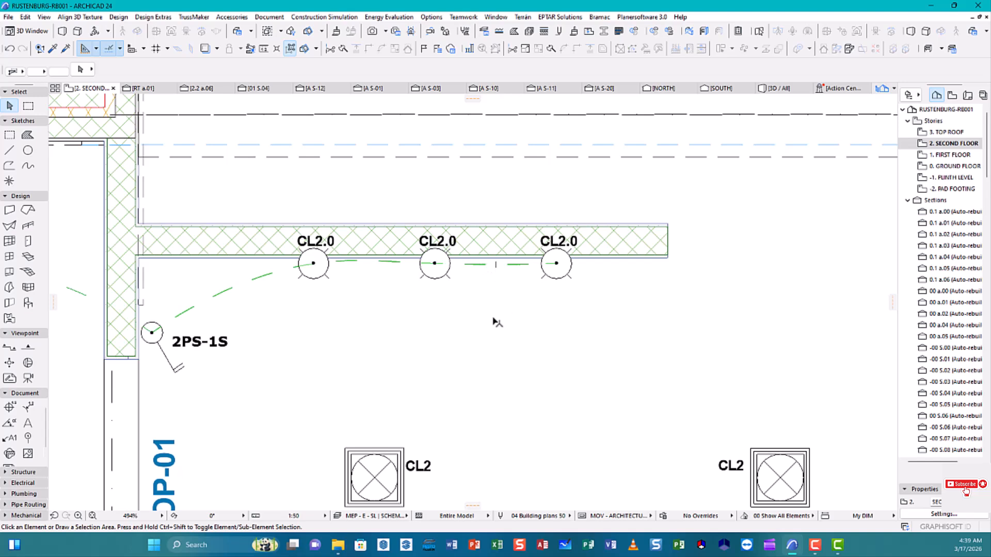
pyautogui.click(435, 266)
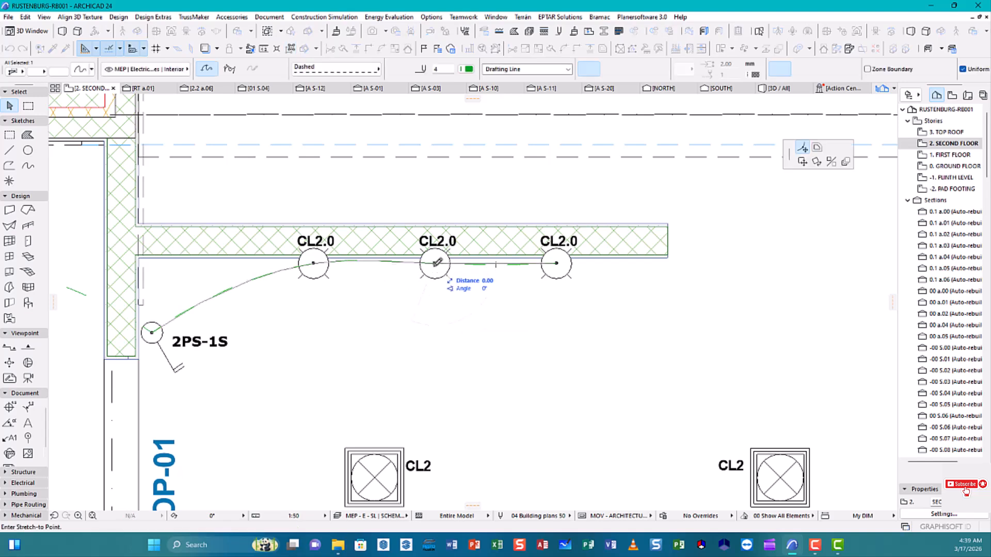
pyautogui.click(435, 270)
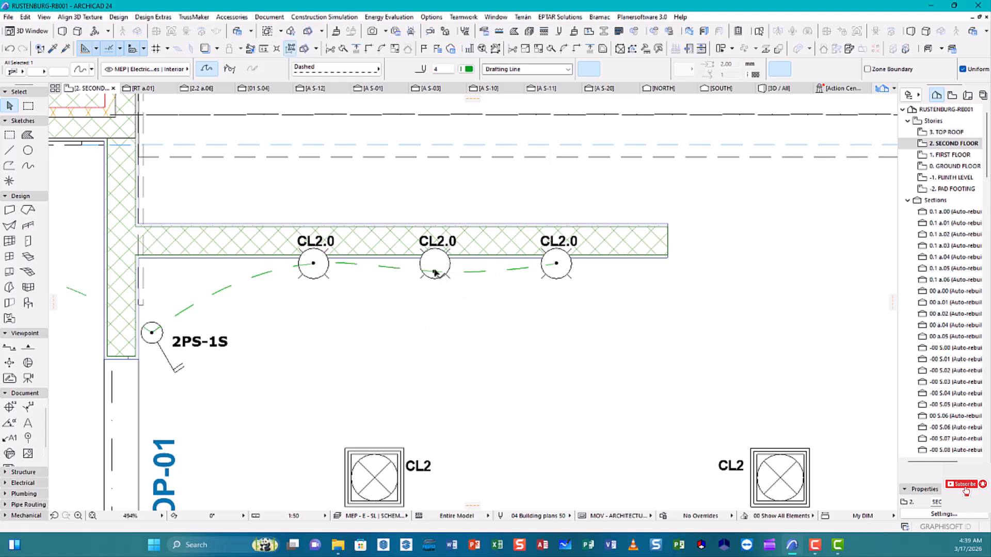
pyautogui.click(435, 272)
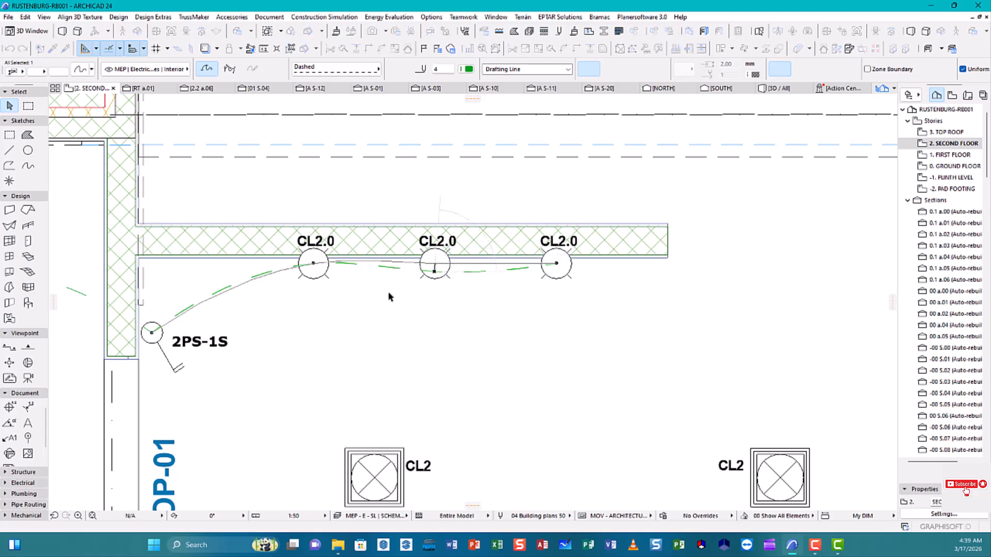
# Insert a node in the CL2.0 spline between the middle light and the one nearest the switch, sagging it about 0.04 m below the wall.
pyautogui.click(379, 261)
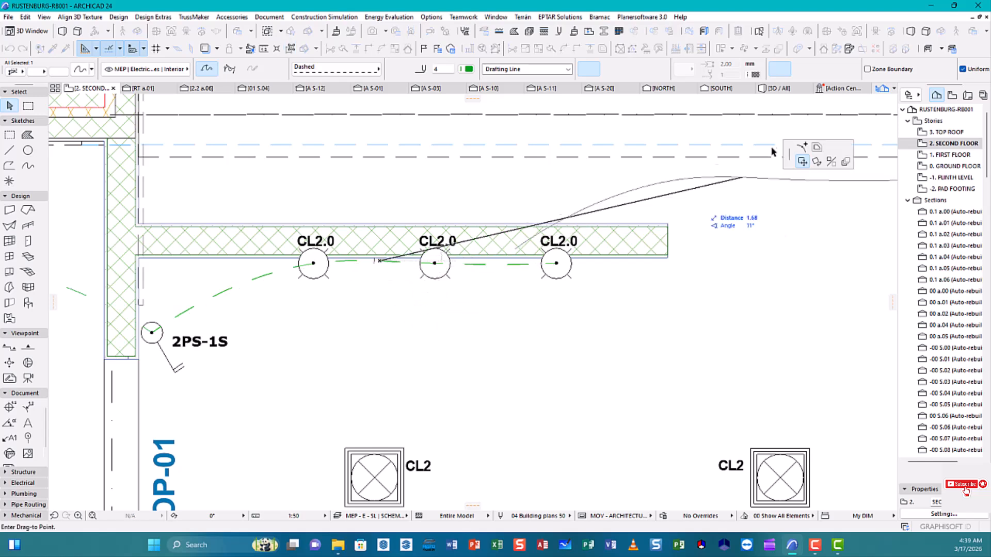
pyautogui.click(802, 147)
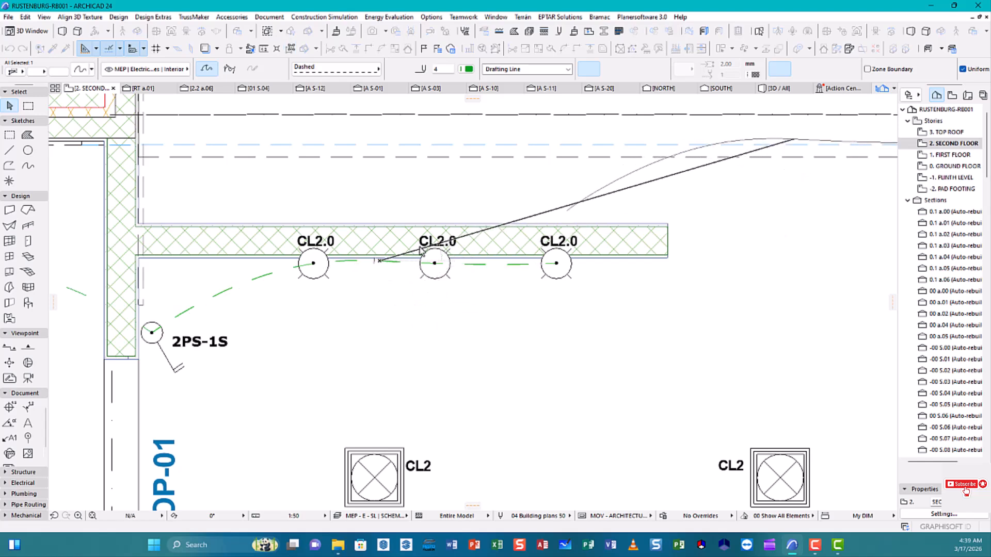
pyautogui.click(380, 262)
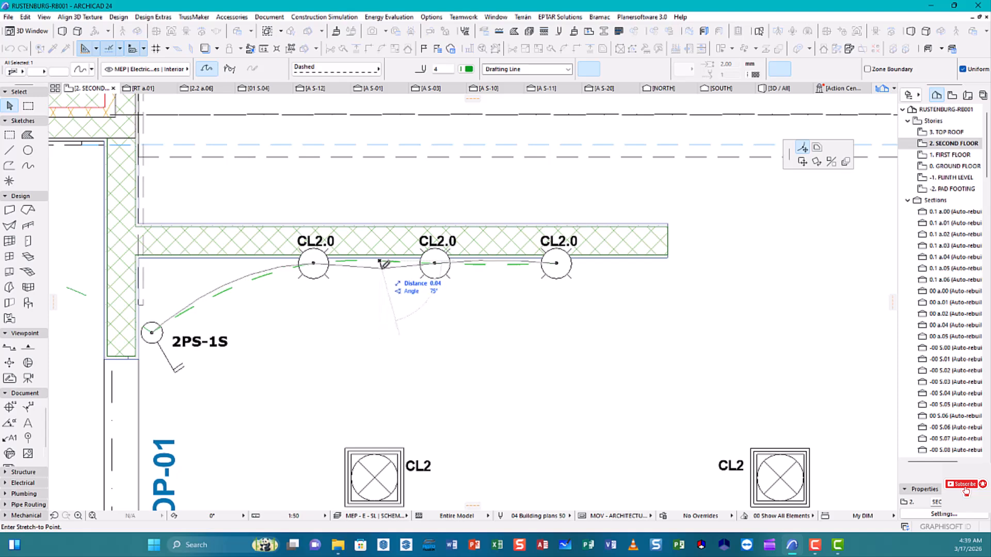
pyautogui.press('Escape')
pyautogui.press('Escape')
# Insert another node in the spline between the middle and farthest CL2.0 lights, sagging that segment slightly below the wall.
pyautogui.click(495, 261)
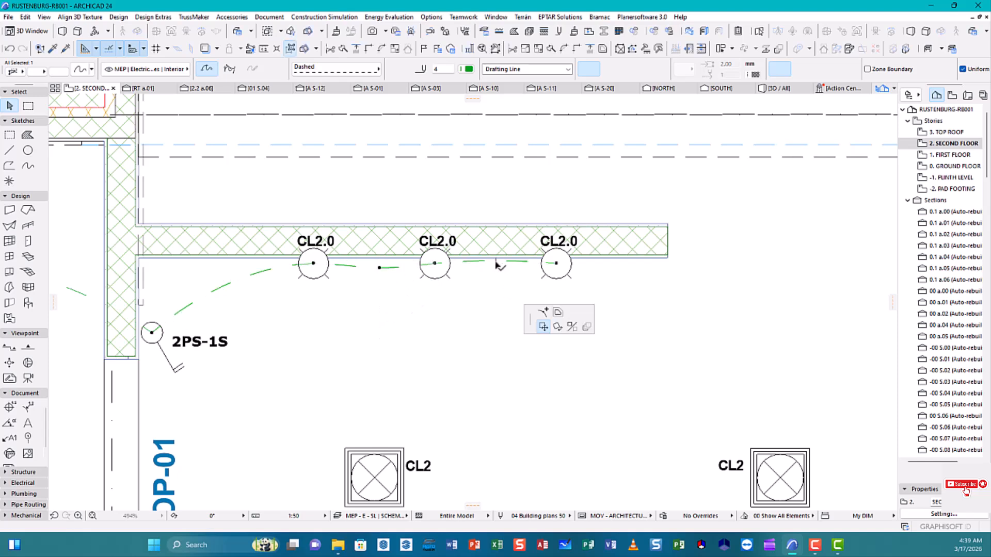
pyautogui.click(802, 147)
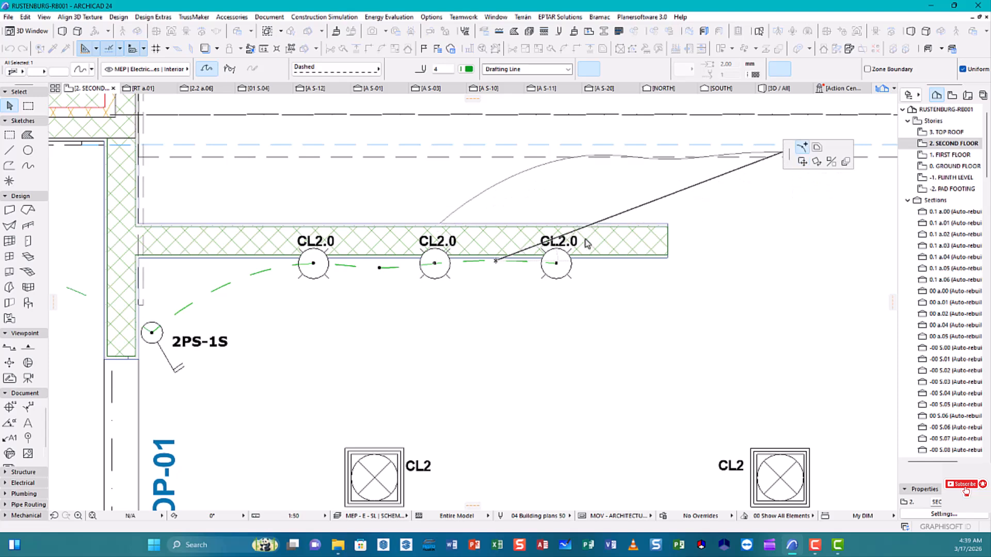
pyautogui.click(496, 262)
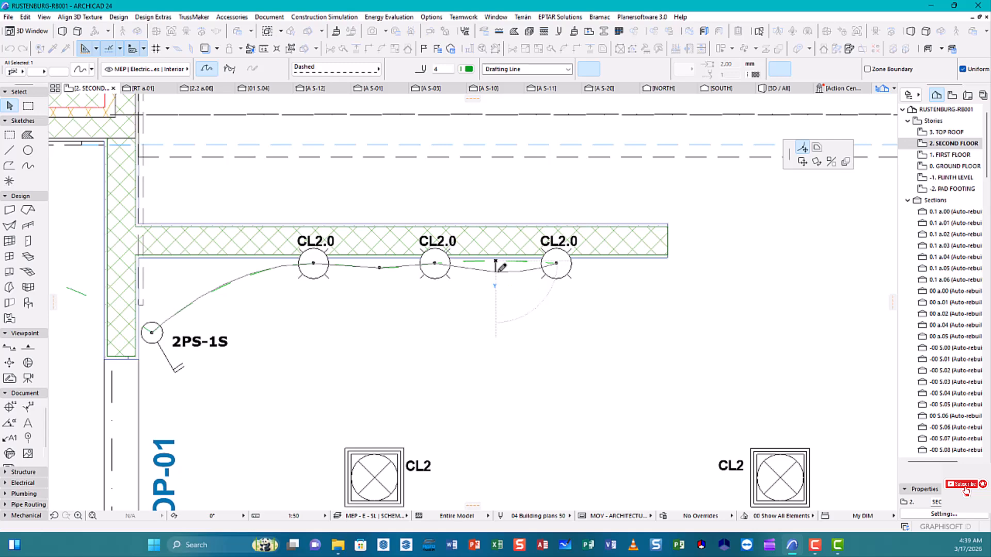
pyautogui.click(495, 271)
pyautogui.press('Escape')
pyautogui.scroll(-5, 487, 326)
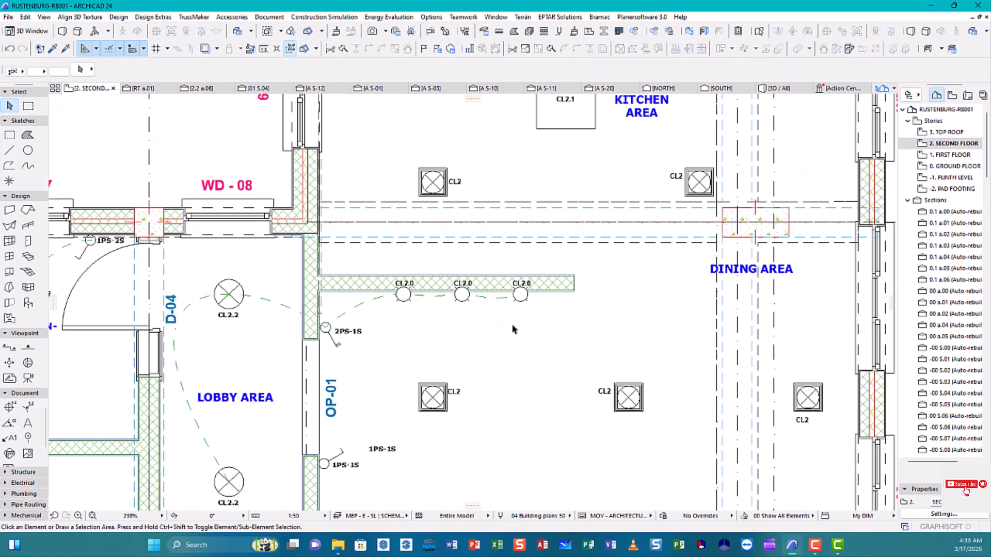
# Pick up the CL2.0 spline's settings and draw a wiring spline from the CL2 light near D-02 through the three dining/seating CL2 lights to the 1PS-1S switch.
pyautogui.click(362, 305)
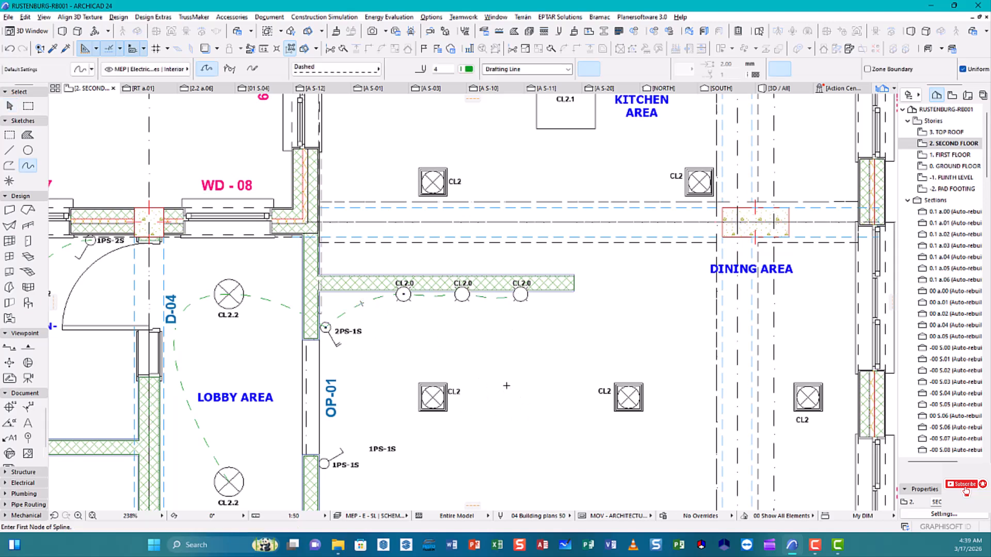
pyautogui.scroll(-3, 425, 336)
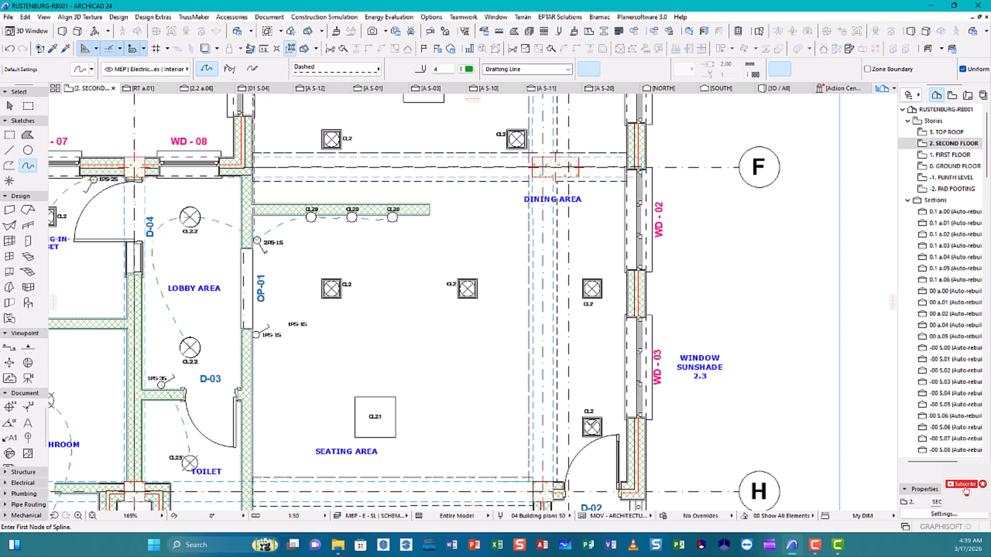
pyautogui.click(592, 427)
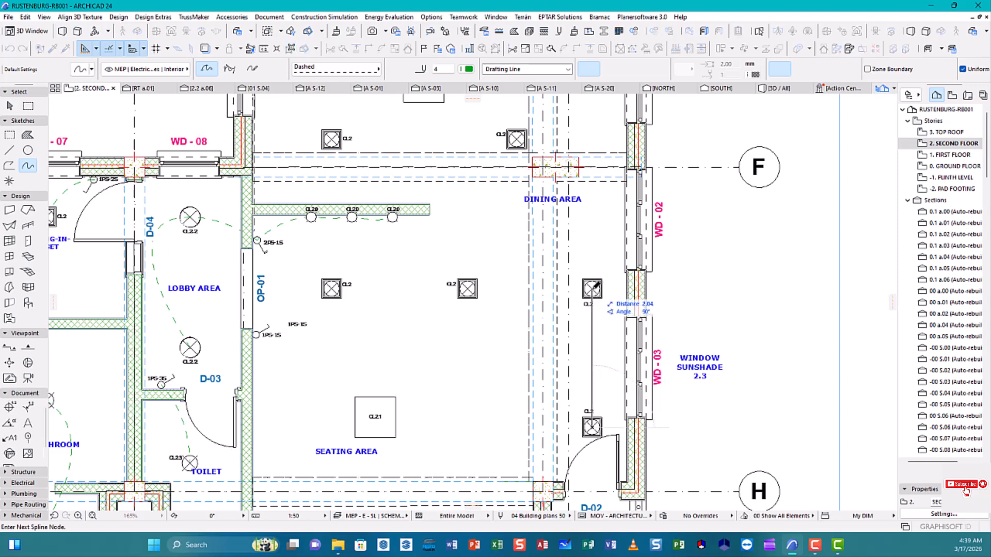
pyautogui.click(592, 289)
pyautogui.click(467, 288)
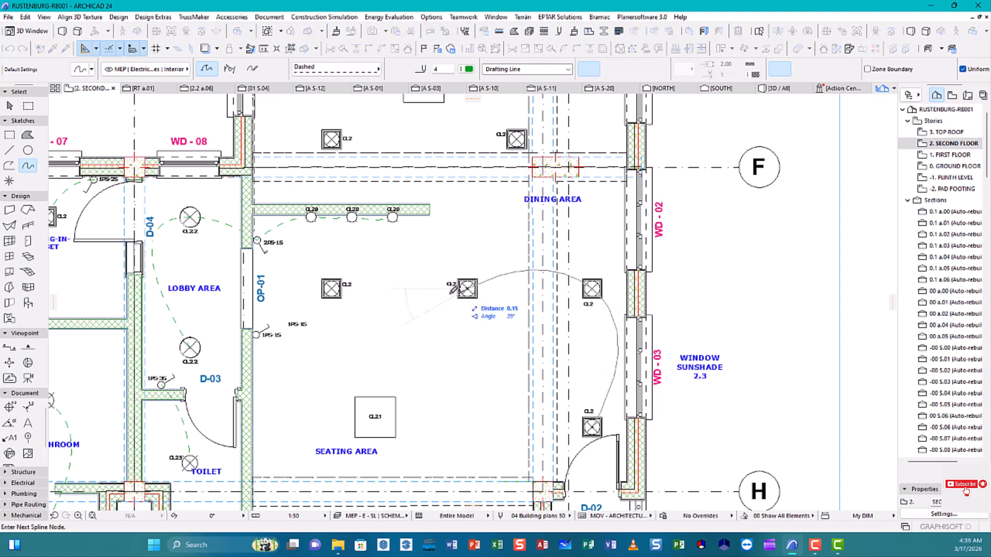
pyautogui.click(332, 284)
pyautogui.scroll(5, 257, 335)
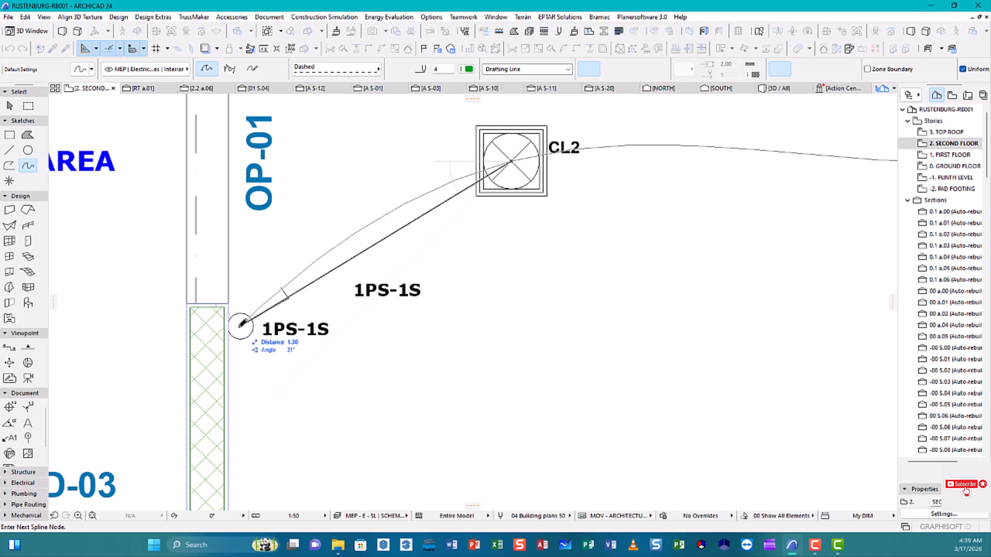
pyautogui.click(244, 323)
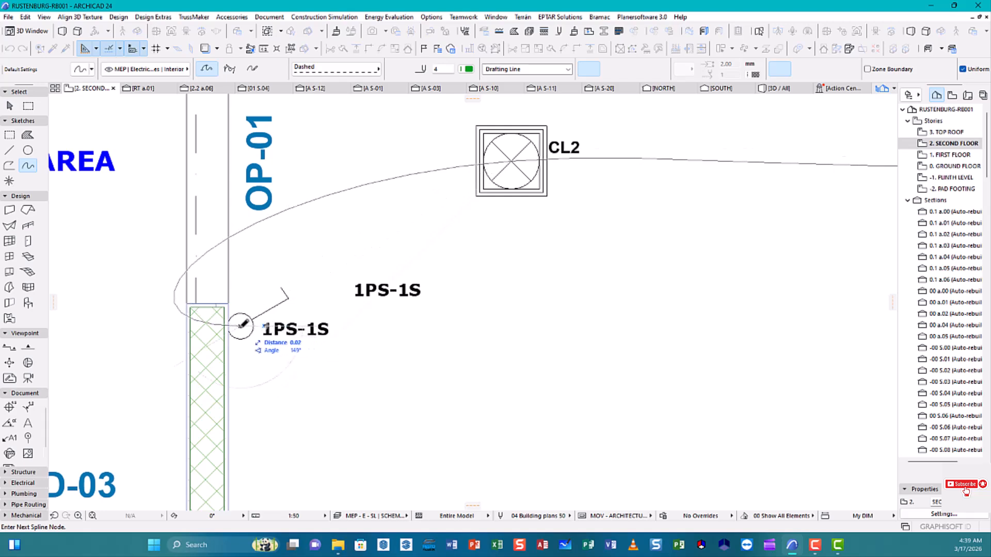
pyautogui.rightClick(243, 323)
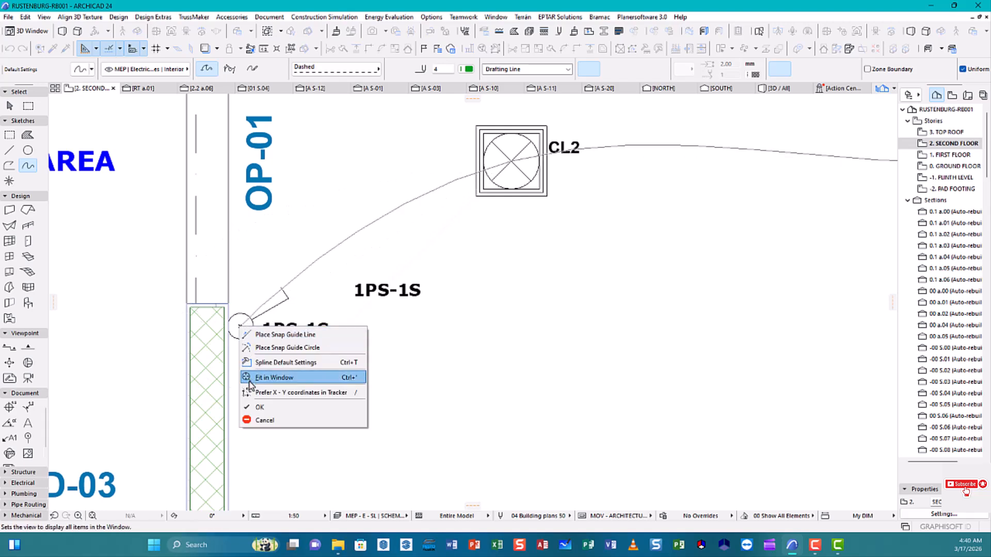
pyautogui.click(262, 403)
pyautogui.scroll(-4, 349, 320)
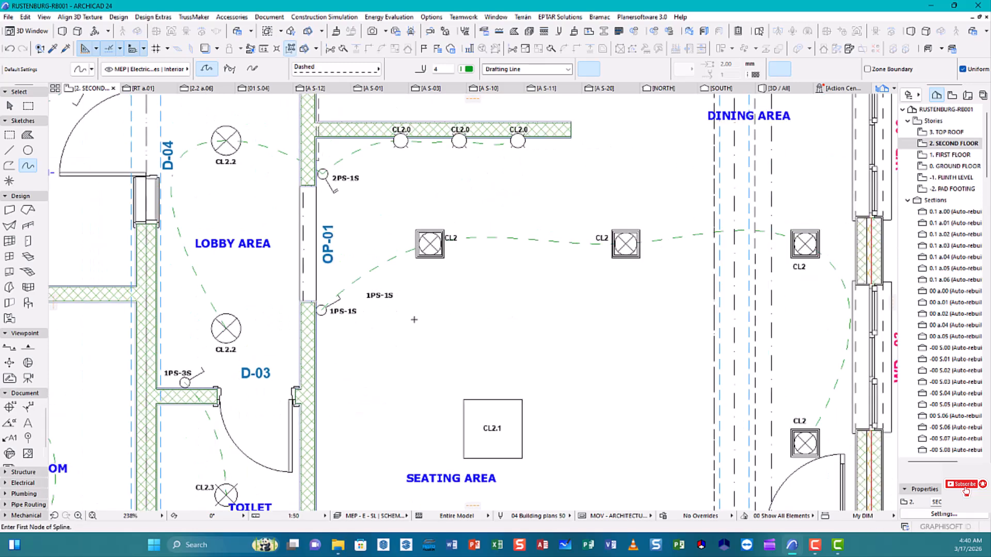
# Insert a node in the CL2 spline between the two lights beside WD-03 and pull the curve slightly inward from the window.
pyautogui.scroll(-3, 414, 319)
pyautogui.scroll(-5, 418, 333)
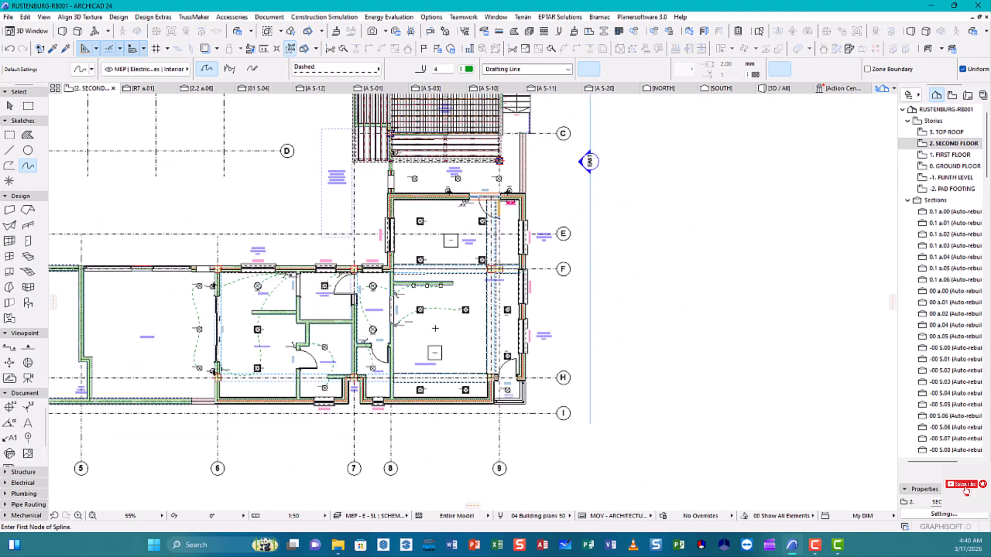
pyautogui.scroll(6, 436, 328)
pyautogui.moveTo(536, 320); pyautogui.dragTo(505, 318, button='middle')
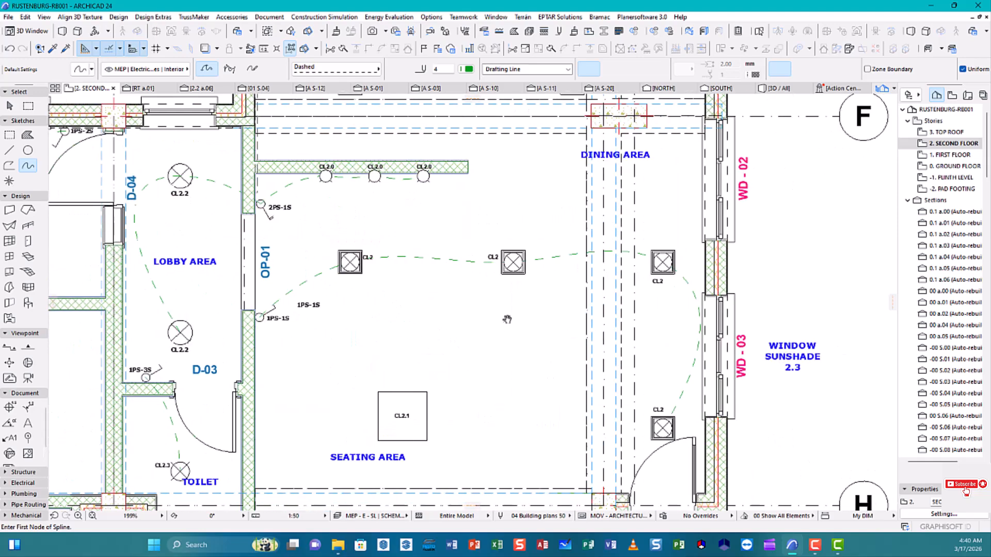
pyautogui.press('Escape')
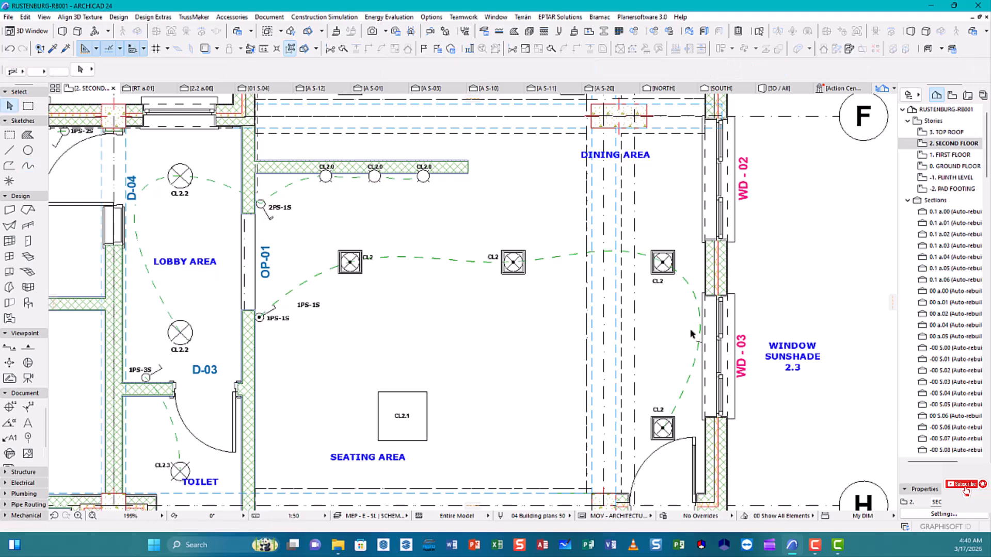
pyautogui.click(687, 326)
pyautogui.scroll(2, 694, 317)
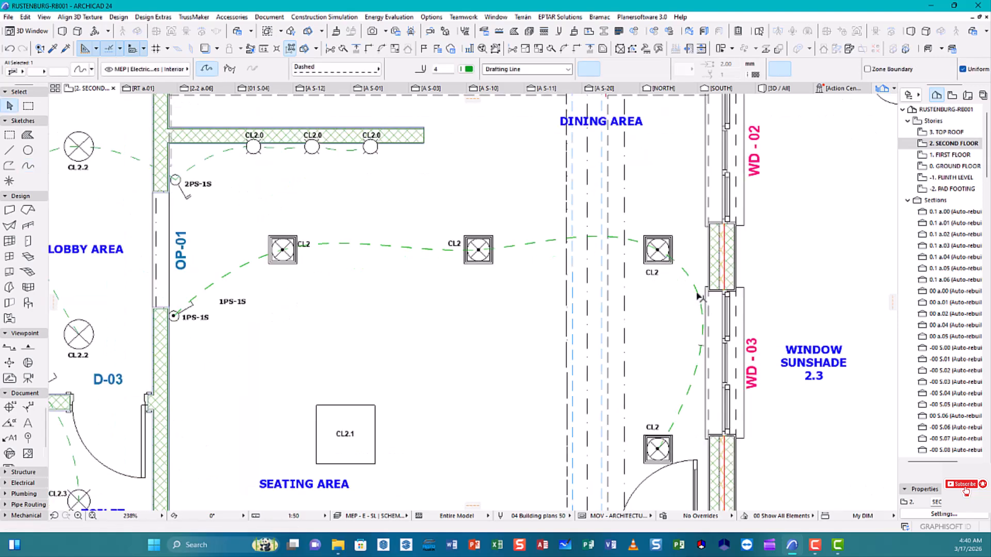
pyautogui.click(701, 344)
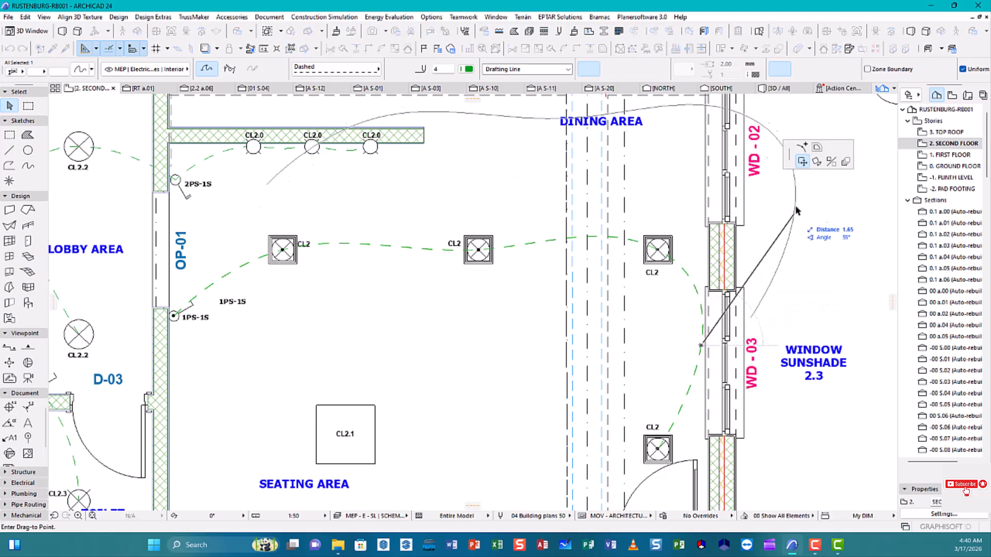
pyautogui.click(701, 347)
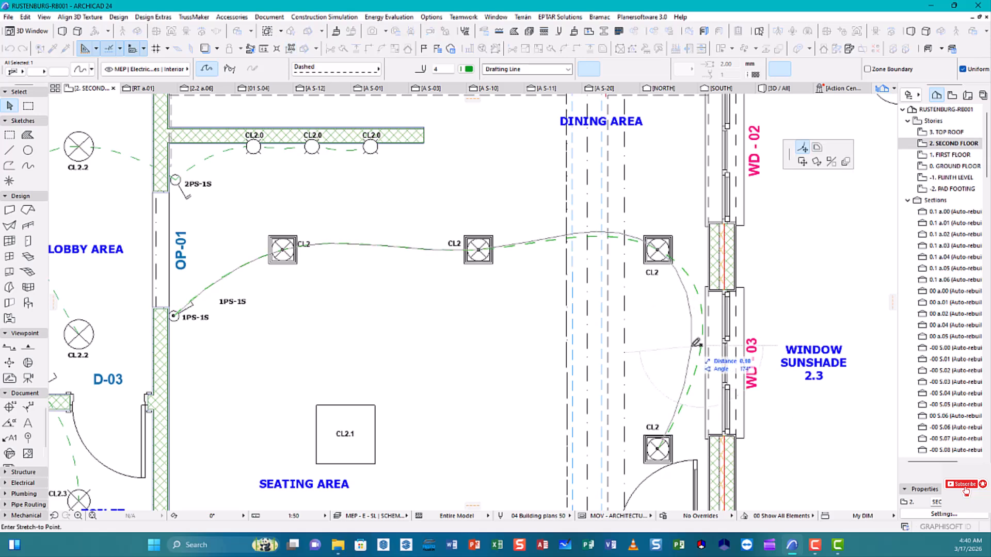
pyautogui.click(692, 345)
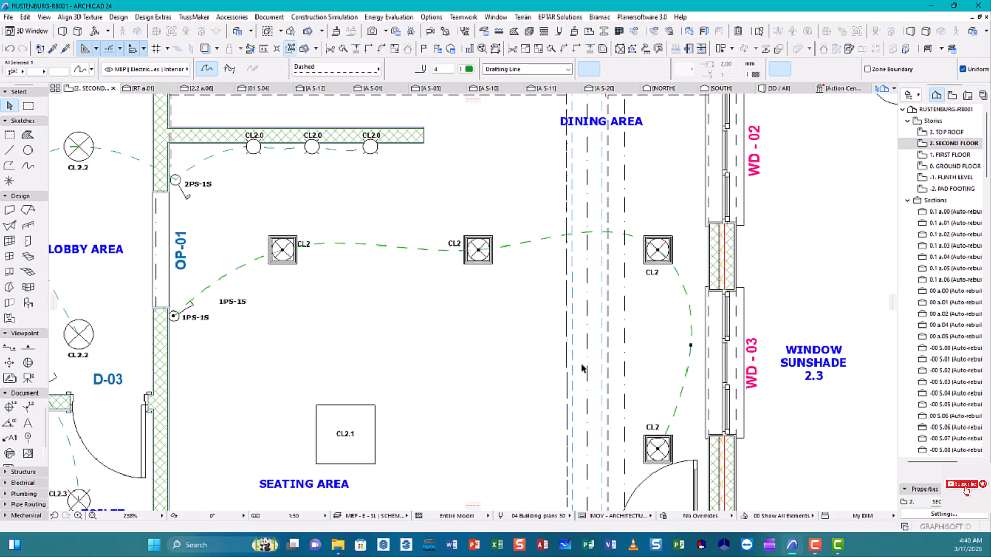
pyautogui.scroll(2, 570, 345)
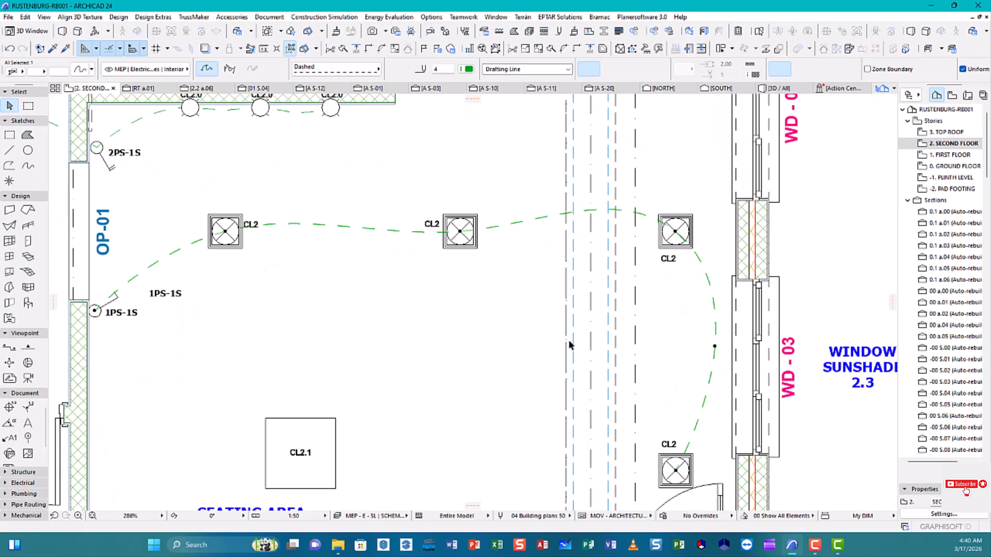
pyautogui.scroll(-3, 573, 346)
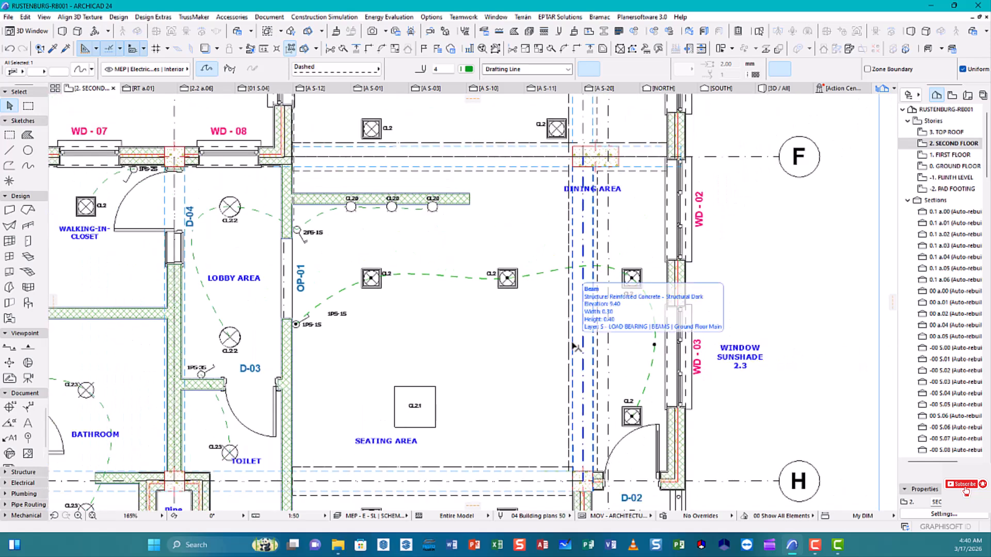
# Stretch the CL2 wiring spline's end node from the light near D-02 to the centre of the seating area's CL2.1 light.
pyautogui.scroll(-2, 545, 369)
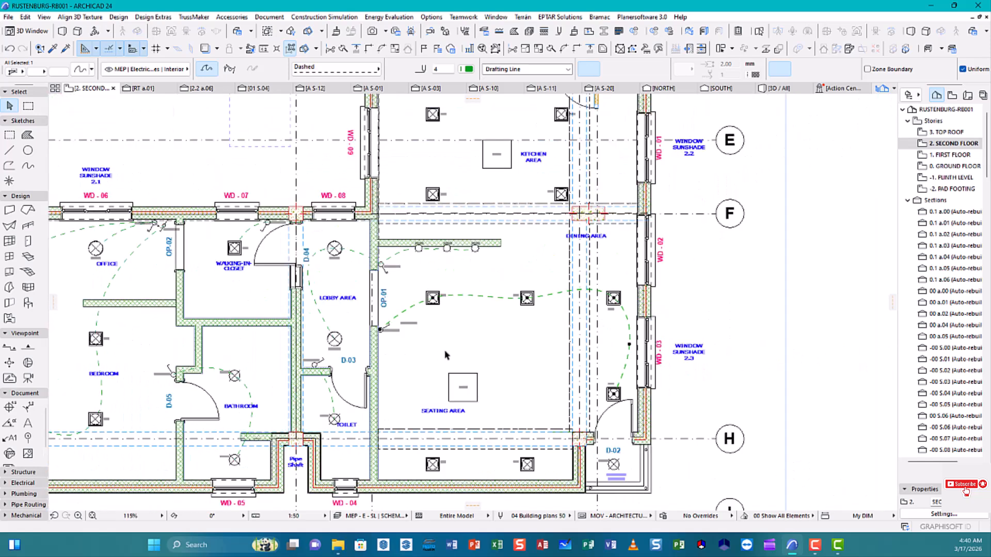
pyautogui.scroll(-2, 446, 355)
pyautogui.moveTo(463, 364); pyautogui.dragTo(488, 349, button='middle')
pyautogui.scroll(2, 606, 370)
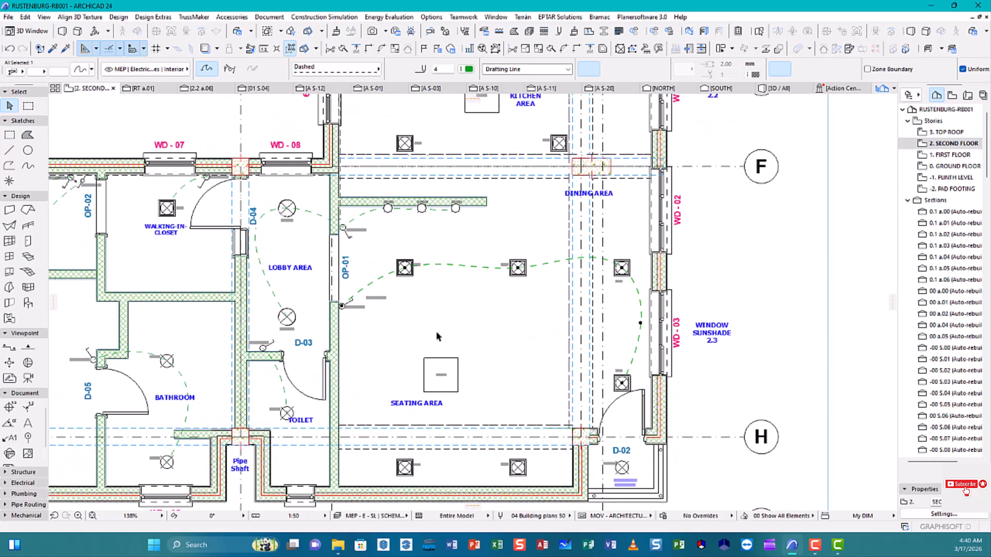
pyautogui.scroll(2, 437, 337)
pyautogui.scroll(-1, 437, 337)
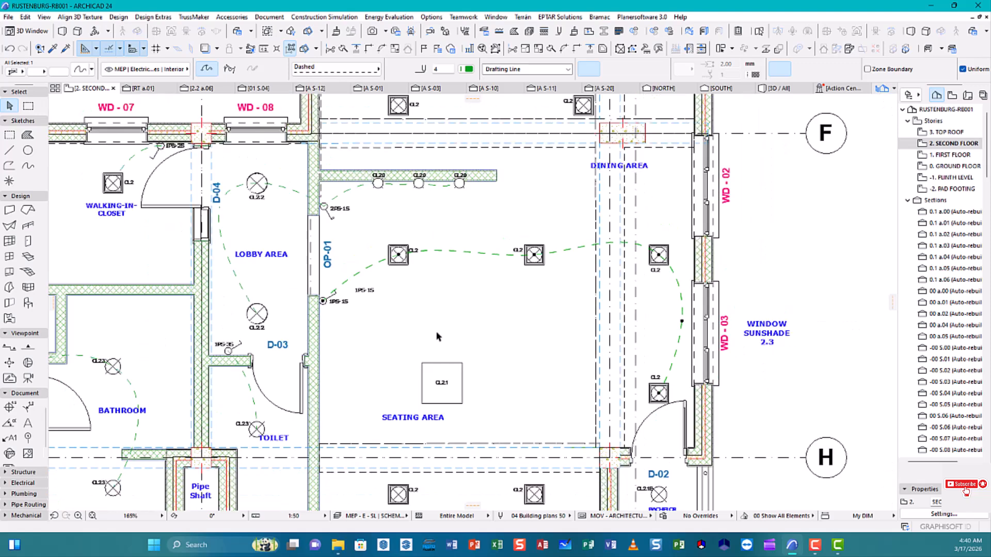
pyautogui.scroll(1, 437, 337)
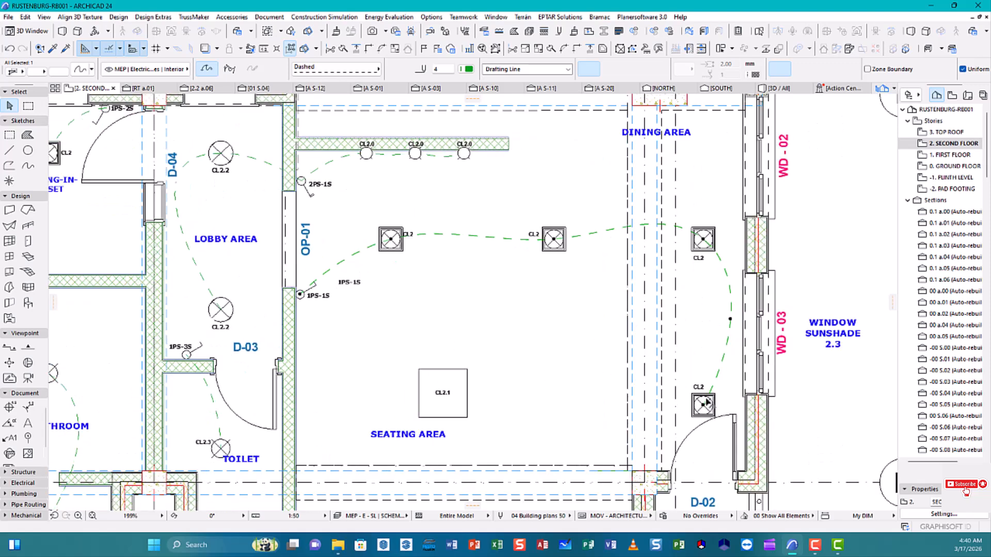
pyautogui.click(702, 406)
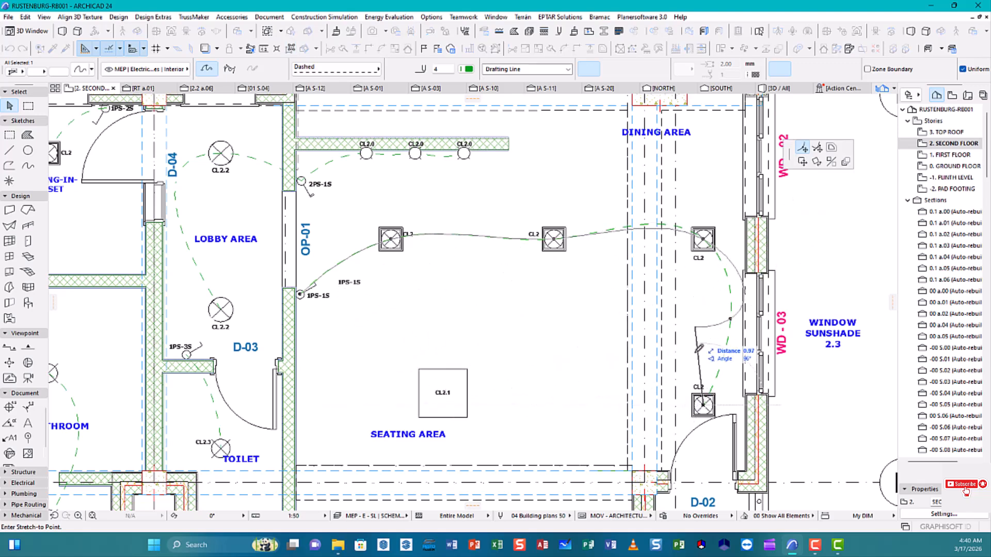
pyautogui.click(444, 392)
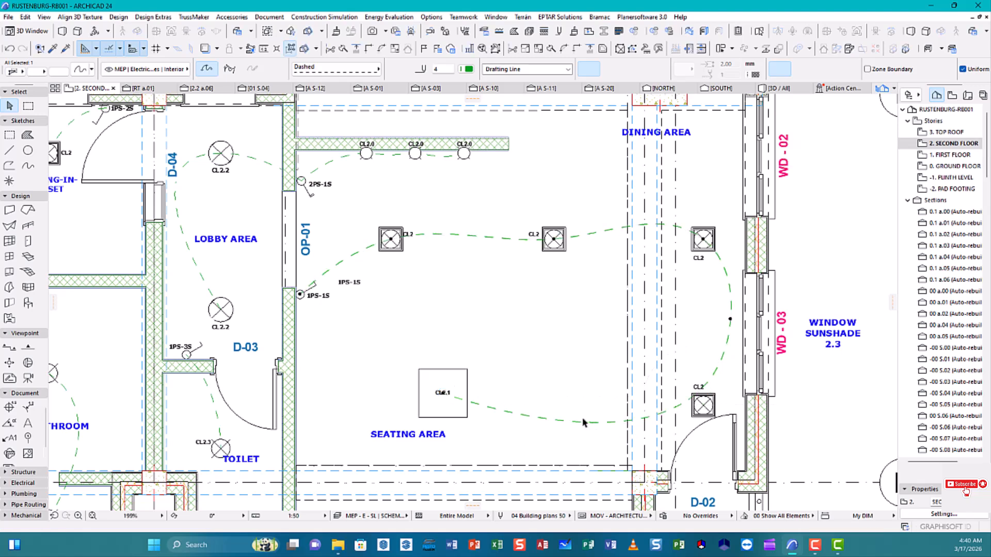
# Insert a node in the spline segment toward the CL2.1 light and stretch it onto the centre of the CL2 light near D-02.
pyautogui.click(584, 422)
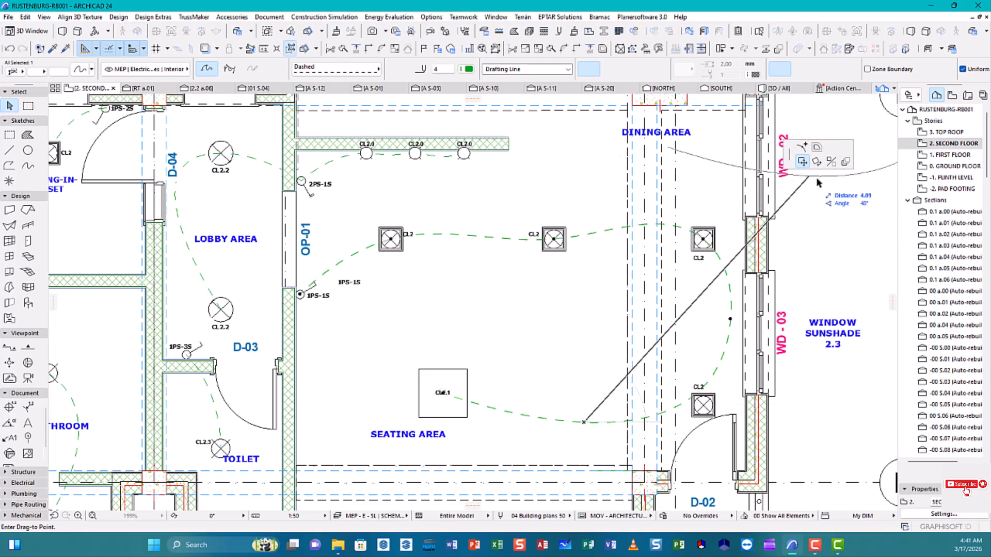
pyautogui.press('Escape')
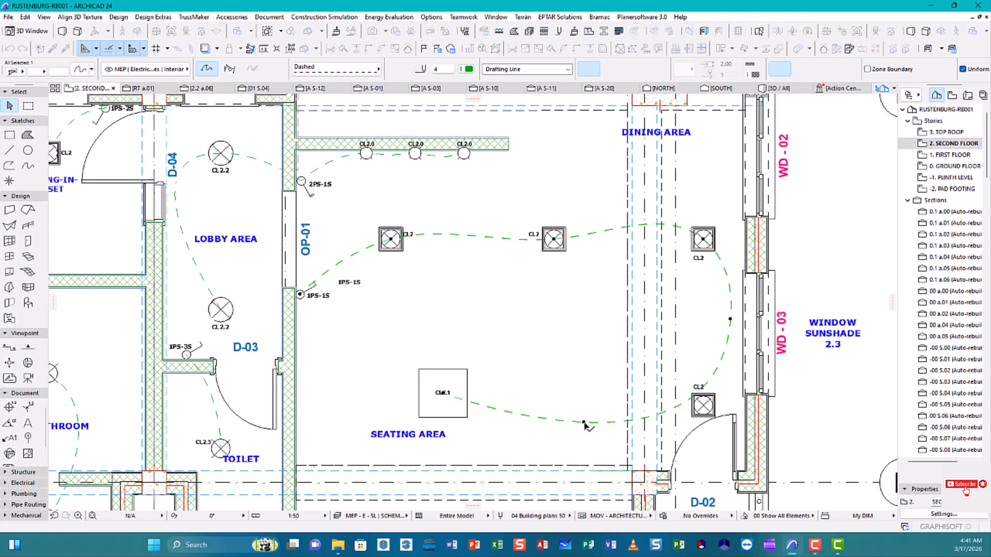
pyautogui.click(708, 402)
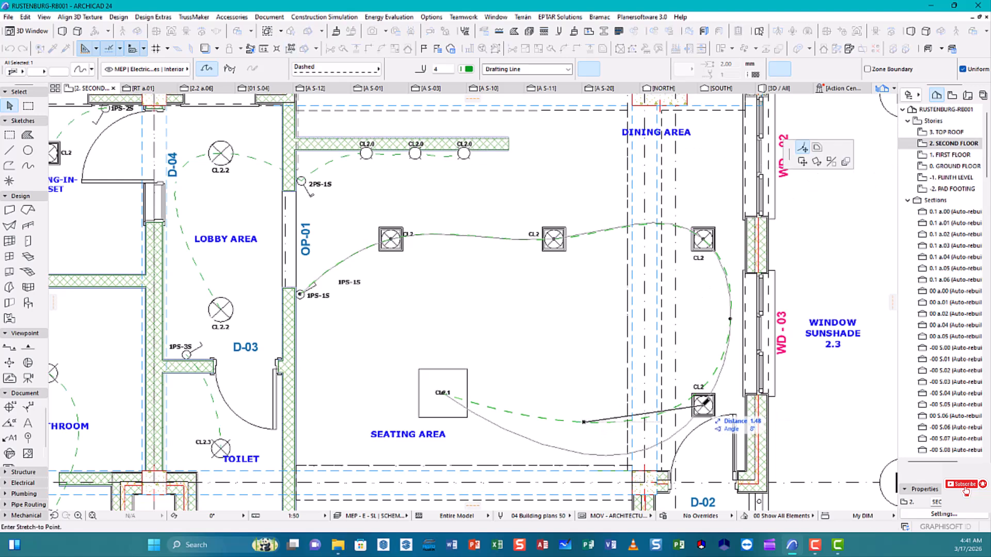
pyautogui.click(705, 405)
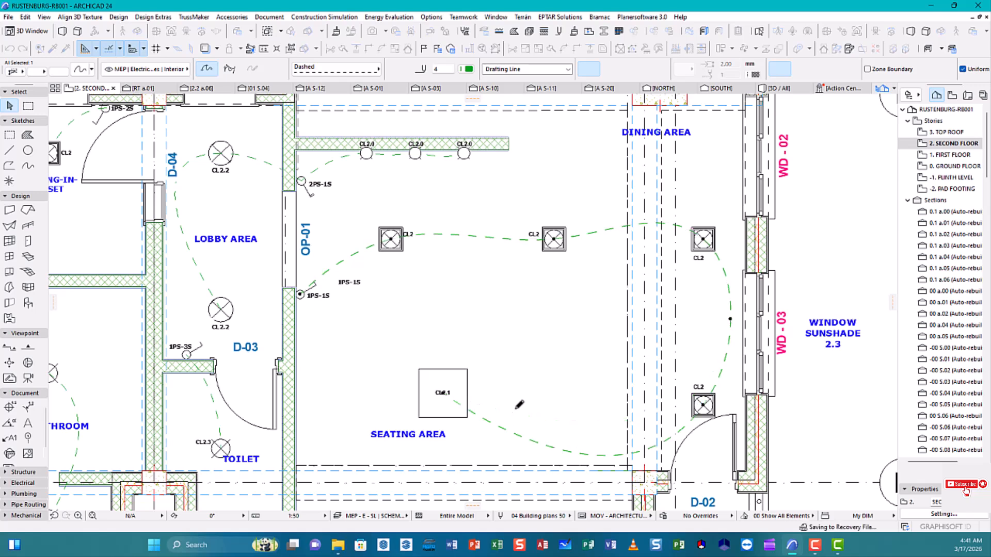
# Insert a node in the spline between the CL2 light near D-02 and the CL2.1 light, raising it about 0.21 m to flatten the sag.
pyautogui.click(599, 455)
pyautogui.click(648, 405)
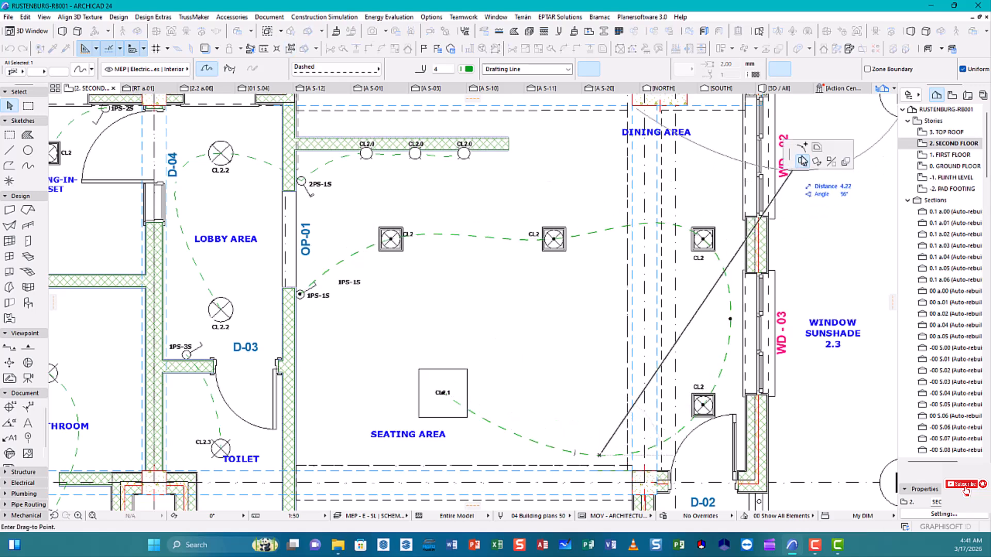
pyautogui.press('Escape')
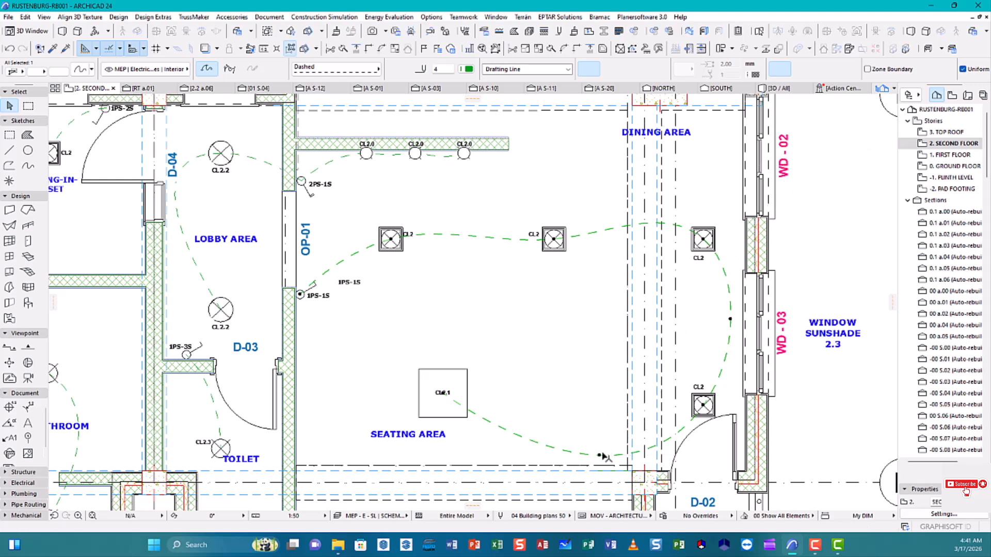
pyautogui.click(599, 455)
pyautogui.click(649, 387)
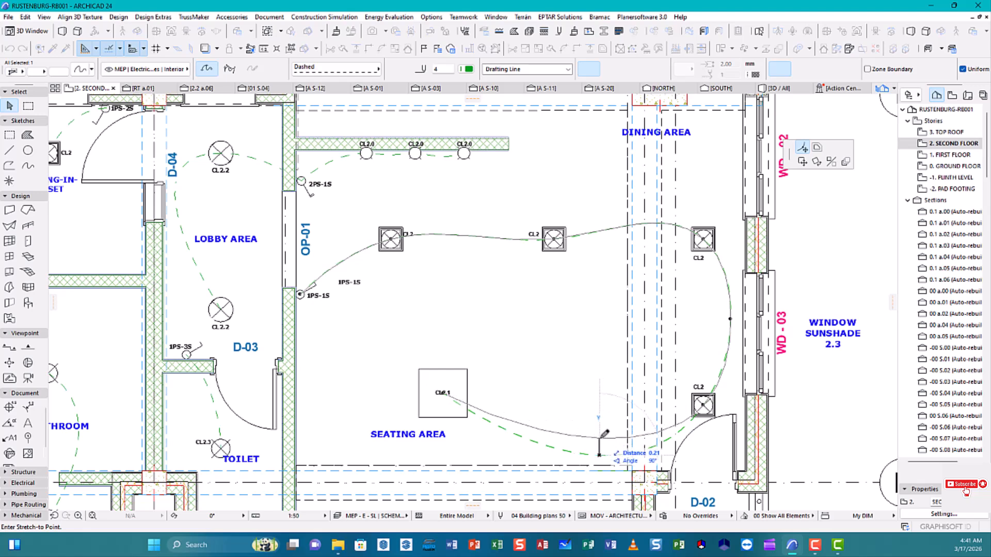
pyautogui.click(631, 416)
# Move the spline node beside WD-03 slightly inward from the window and deselect the spline.
pyautogui.click(729, 320)
pyautogui.click(722, 319)
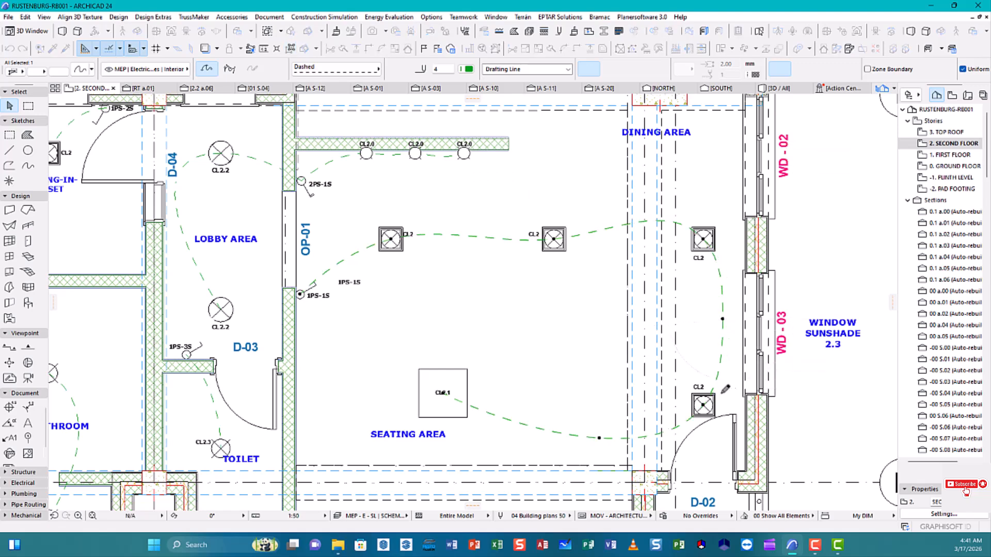
pyautogui.scroll(-2, 551, 317)
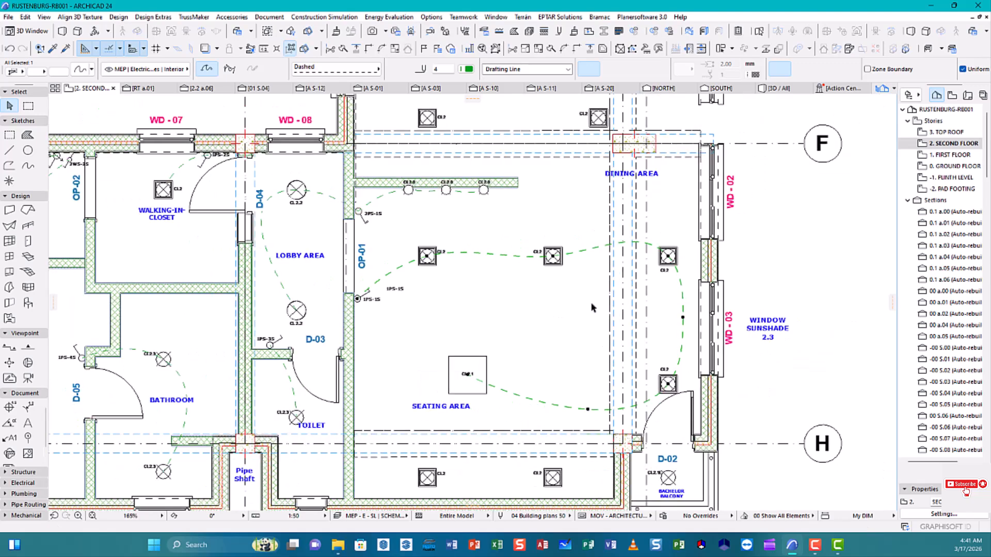
pyautogui.scroll(-1, 528, 325)
pyautogui.press('Escape')
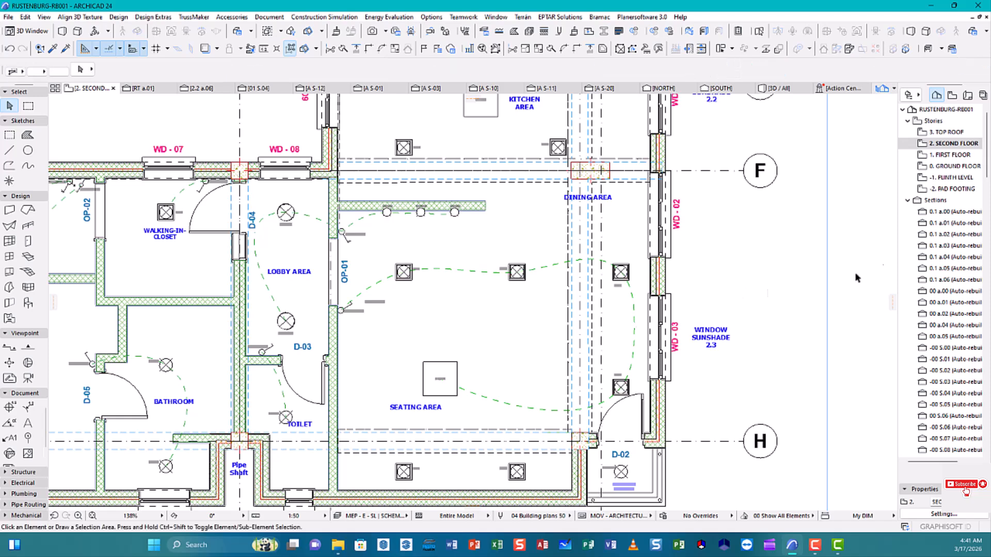
# Pick up the settings of the seating and dining wiring spline for drawing in the kitchen area.
pyautogui.click(548, 412)
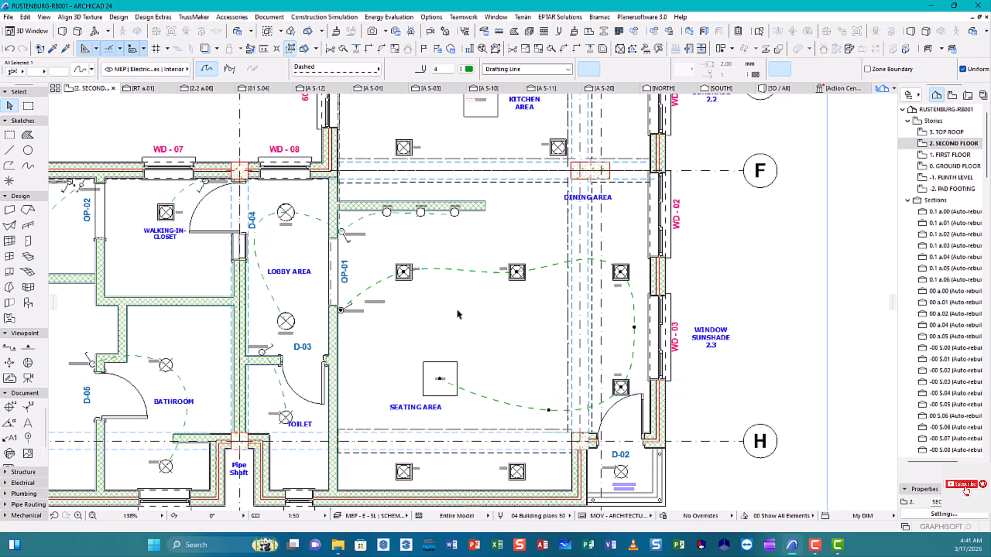
pyautogui.keyDown('alt'); pyautogui.click(459, 268); pyautogui.keyUp('alt')
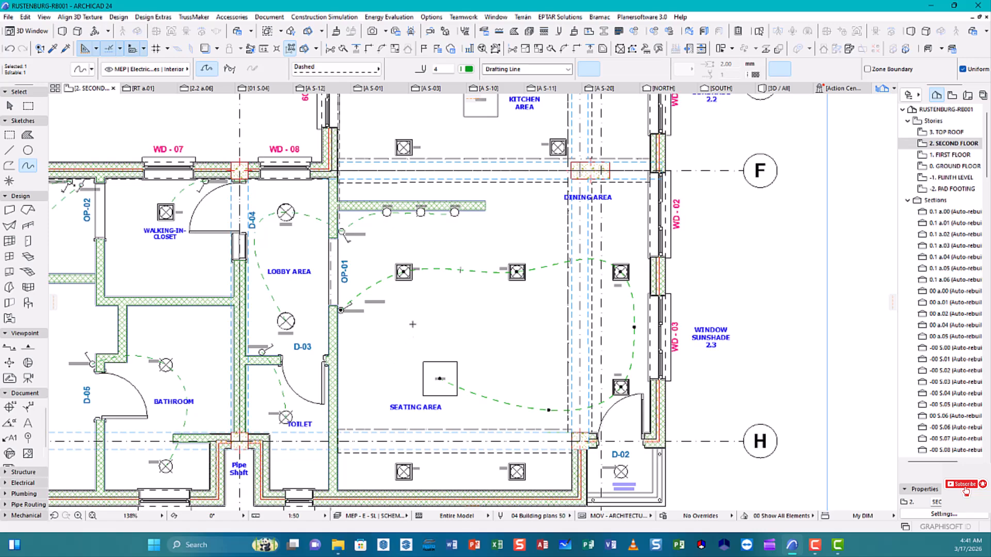
pyautogui.moveTo(461, 304); pyautogui.dragTo(620, 331, button='middle')
pyautogui.moveTo(493, 367); pyautogui.dragTo(447, 358, button='middle')
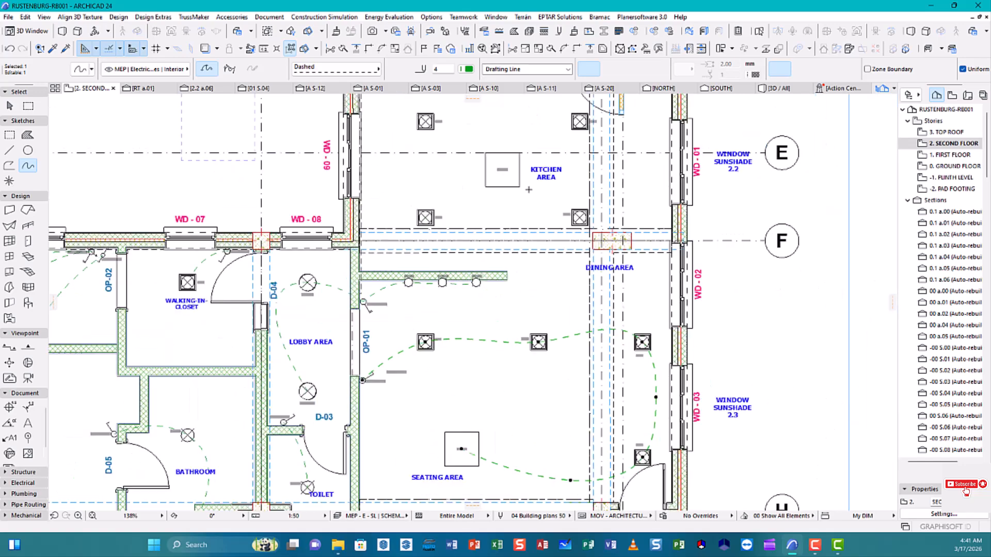
pyautogui.moveTo(501, 327); pyautogui.dragTo(483, 372, button='middle')
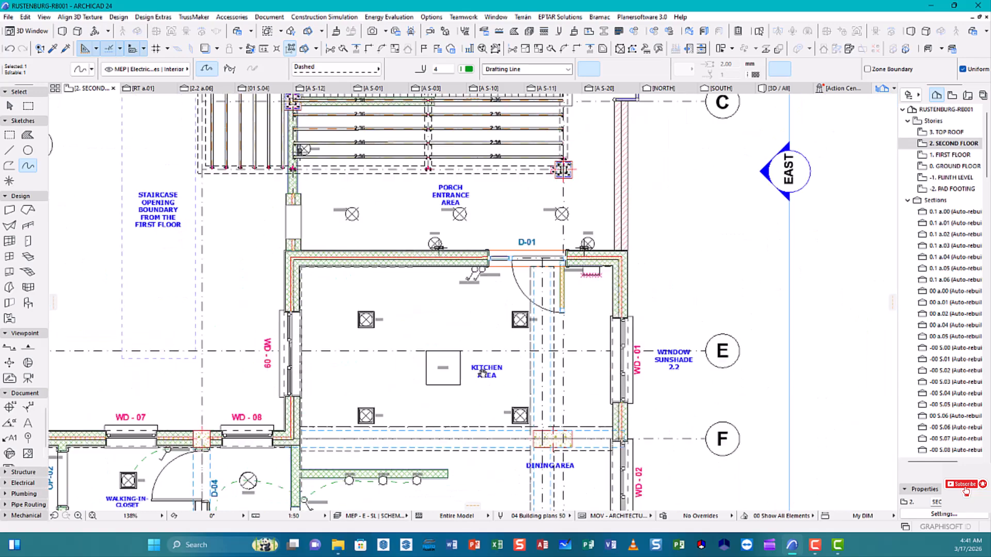
pyautogui.scroll(4, 435, 420)
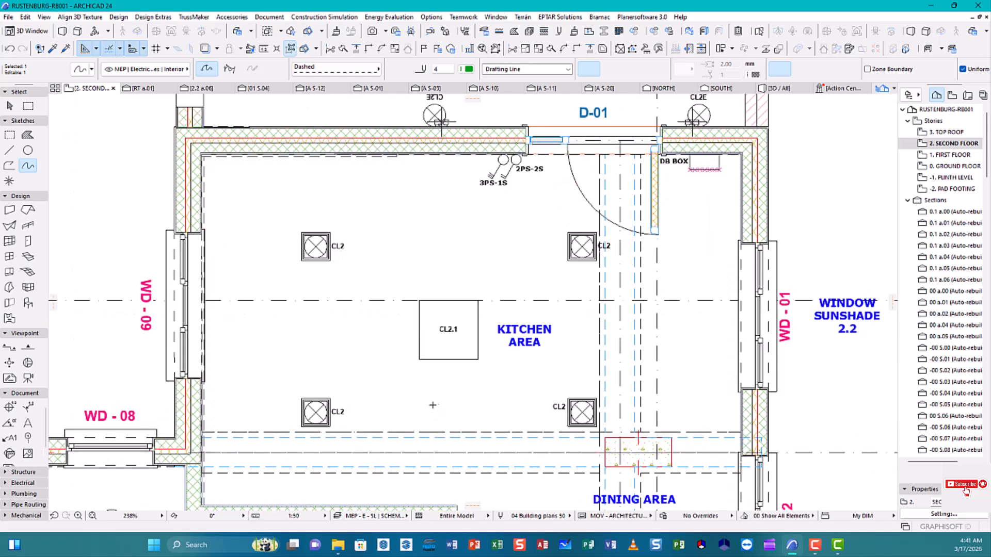
pyautogui.moveTo(416, 322); pyautogui.dragTo(404, 241, button='middle')
pyautogui.scroll(-4, 469, 342)
pyautogui.scroll(4, 468, 338)
pyautogui.moveTo(455, 329); pyautogui.dragTo(452, 366, button='middle')
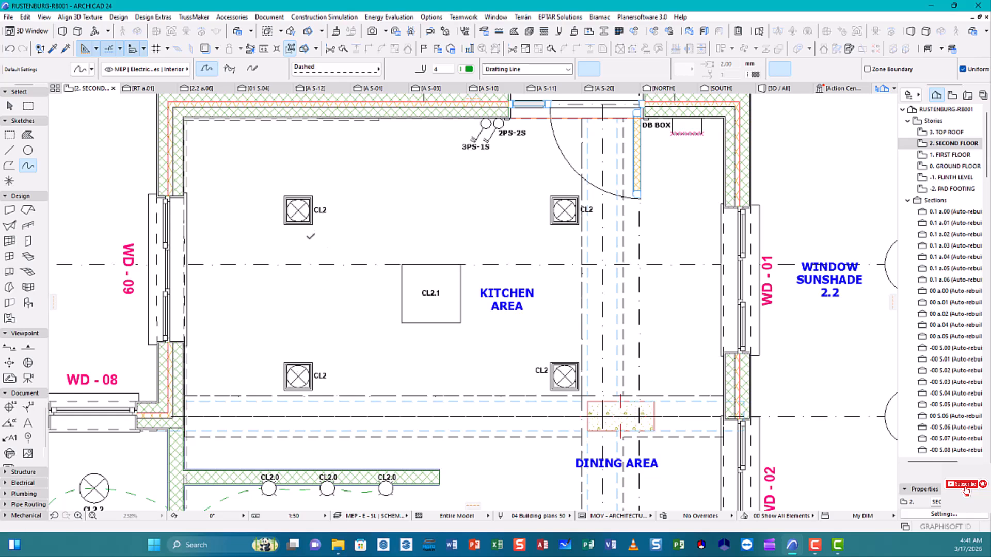
pyautogui.click(298, 377)
pyautogui.click(299, 210)
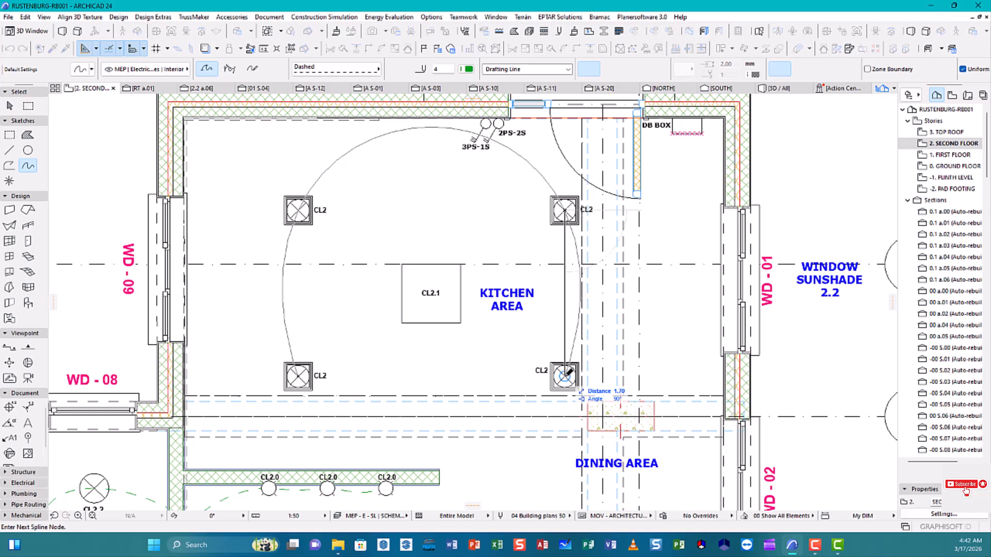
pyautogui.press('Escape')
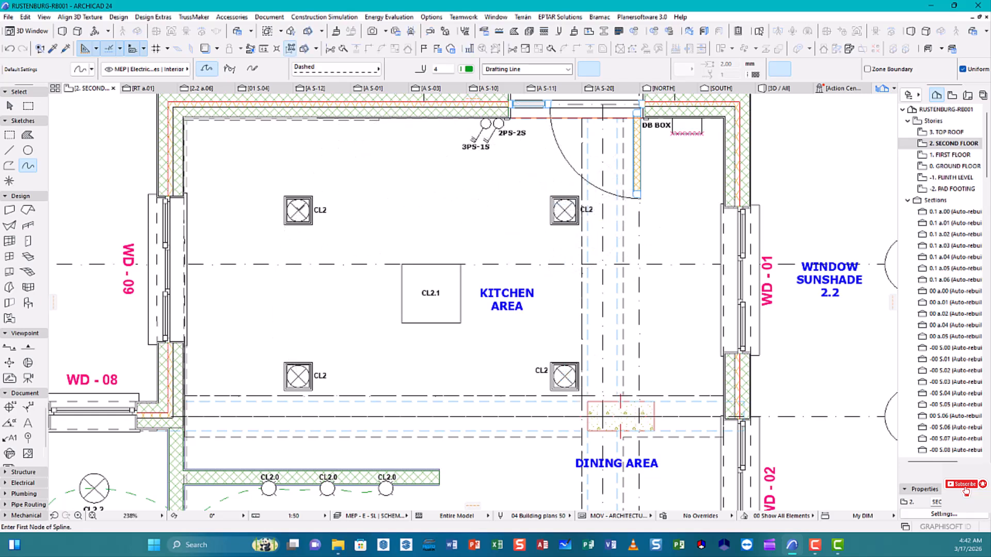
# Draw a dashed wiring spline around the kitchen's four CL2 lights, from the upper light near WD-09, through both lower lights, to the one near D-01.
pyautogui.click(298, 211)
pyautogui.click(298, 375)
pyautogui.click(565, 376)
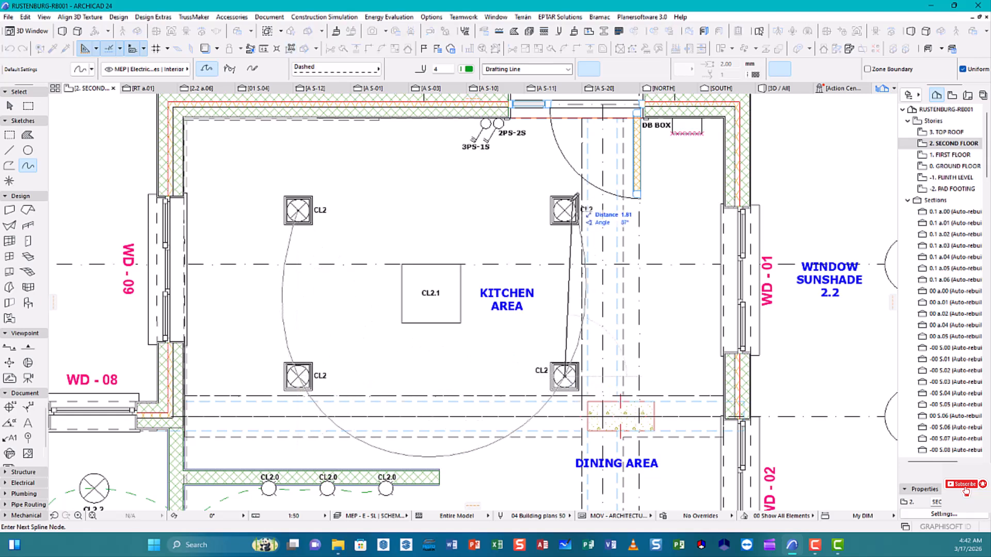
pyautogui.click(565, 210)
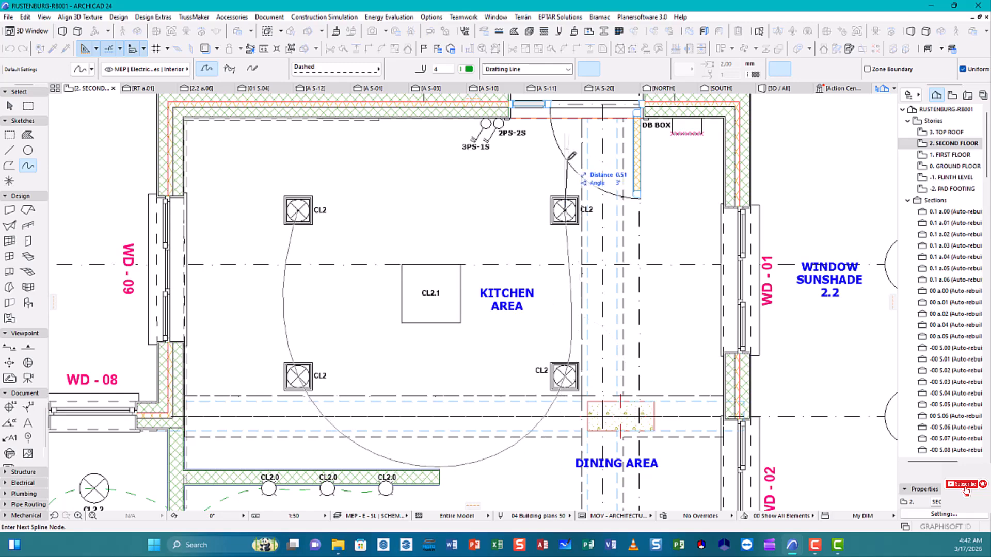
pyautogui.moveTo(529, 147); pyautogui.dragTo(508, 210, button='middle')
pyautogui.scroll(3, 489, 198)
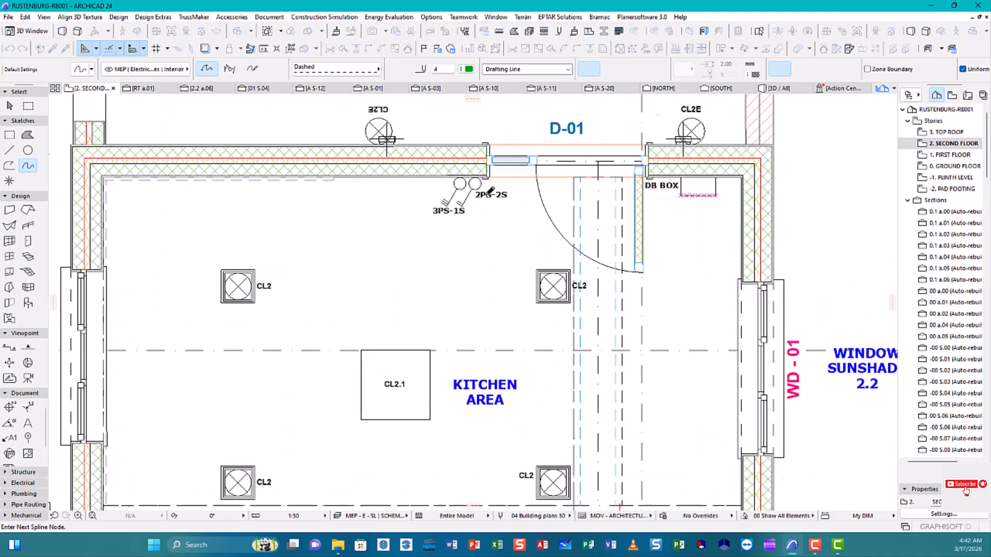
pyautogui.scroll(-3, 490, 197)
pyautogui.moveTo(502, 298); pyautogui.dragTo(479, 275, button='middle')
pyautogui.click(479, 262)
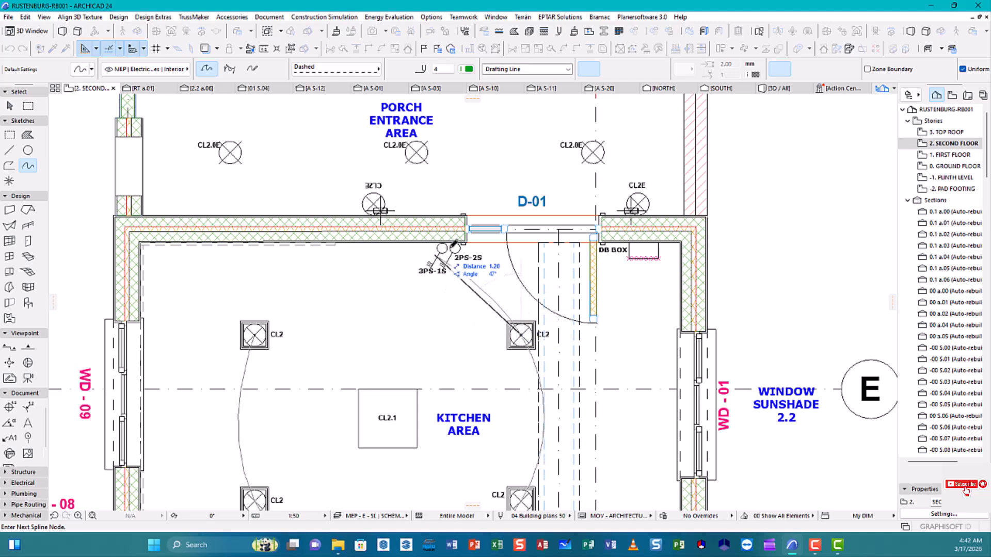
pyautogui.click(520, 323)
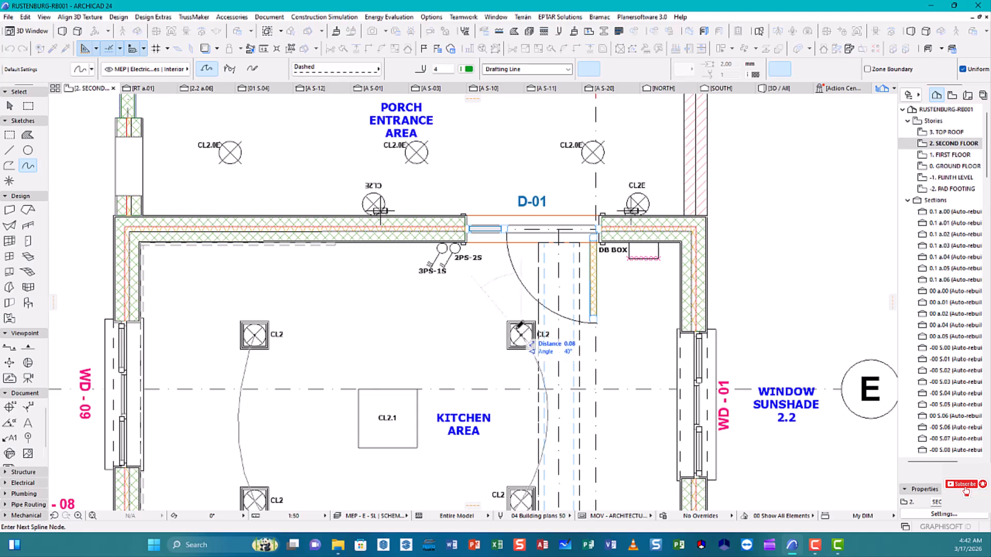
pyautogui.rightClick(523, 333)
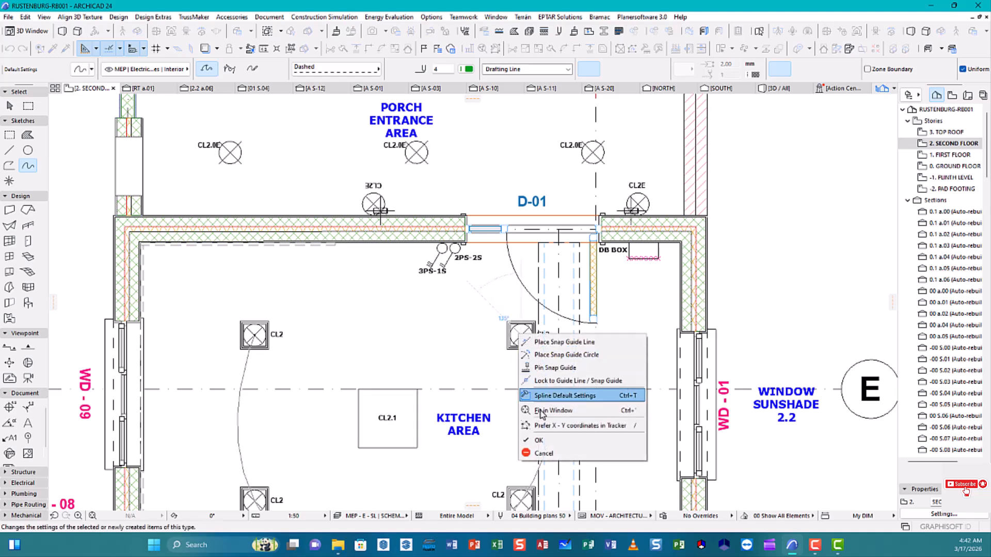
pyautogui.click(547, 440)
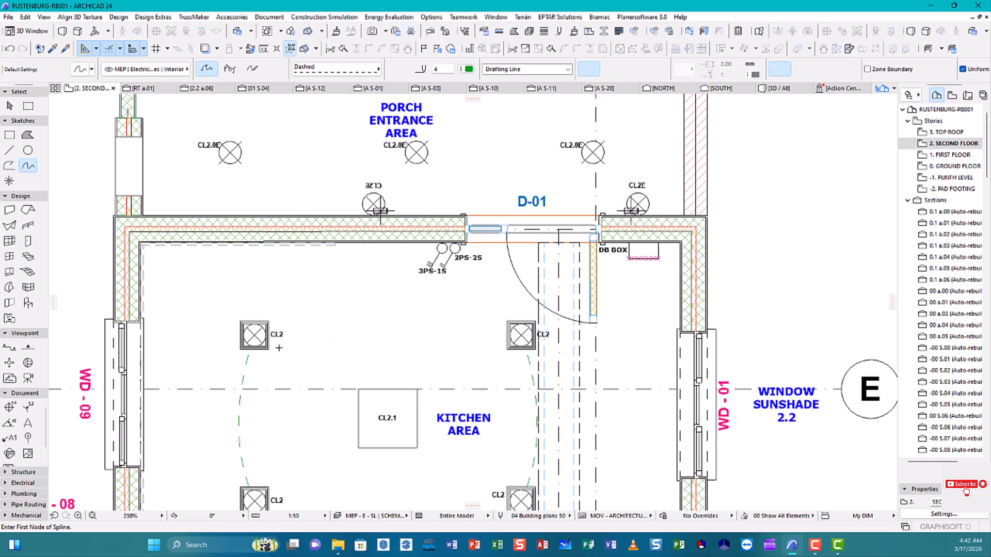
# Insert a node in the kitchen wiring spline about midway between the two CL2 lights beside WD-09.
pyautogui.press('Escape')
pyautogui.click(245, 371)
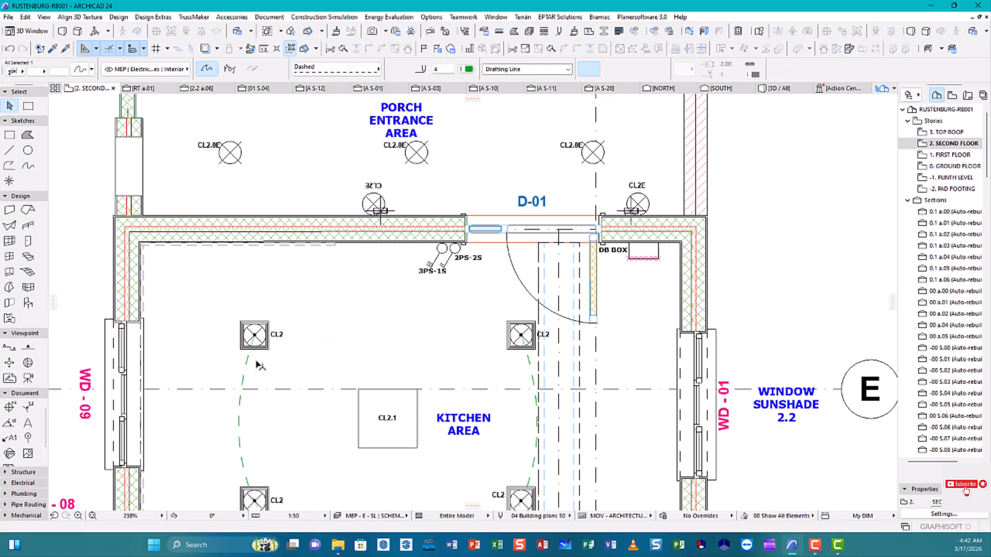
pyautogui.scroll(-3, 288, 382)
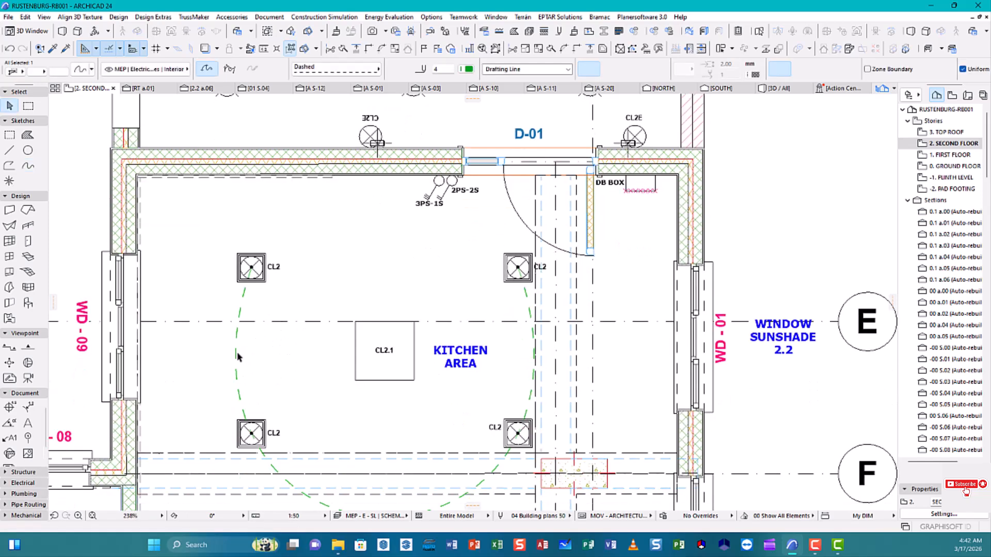
pyautogui.click(237, 354)
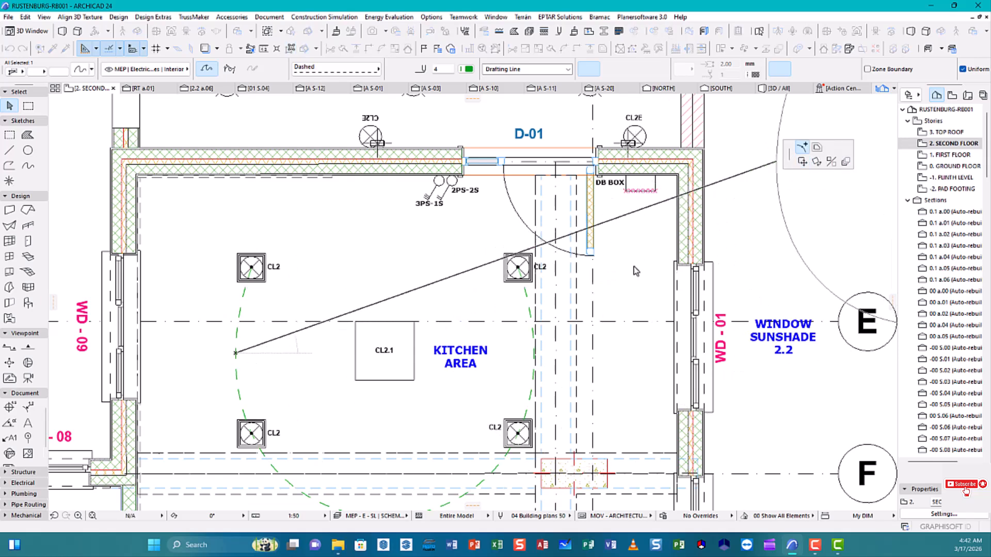
pyautogui.press('Escape')
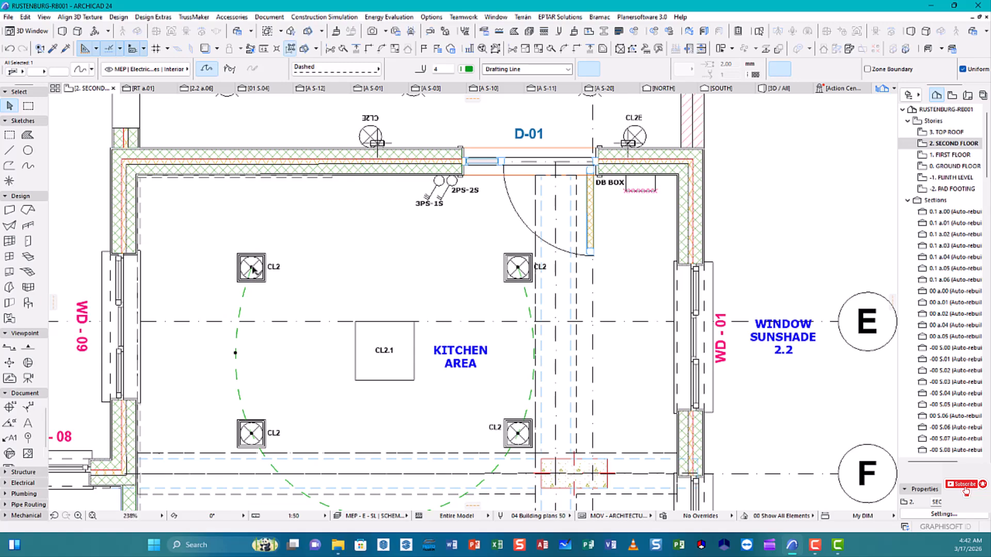
# Stretch the kitchen spline's end from the upper CL2 light near WD-09 to the centre of the 2PS-2S switch beside D-01.
pyautogui.click(251, 268)
pyautogui.scroll(3, 447, 180)
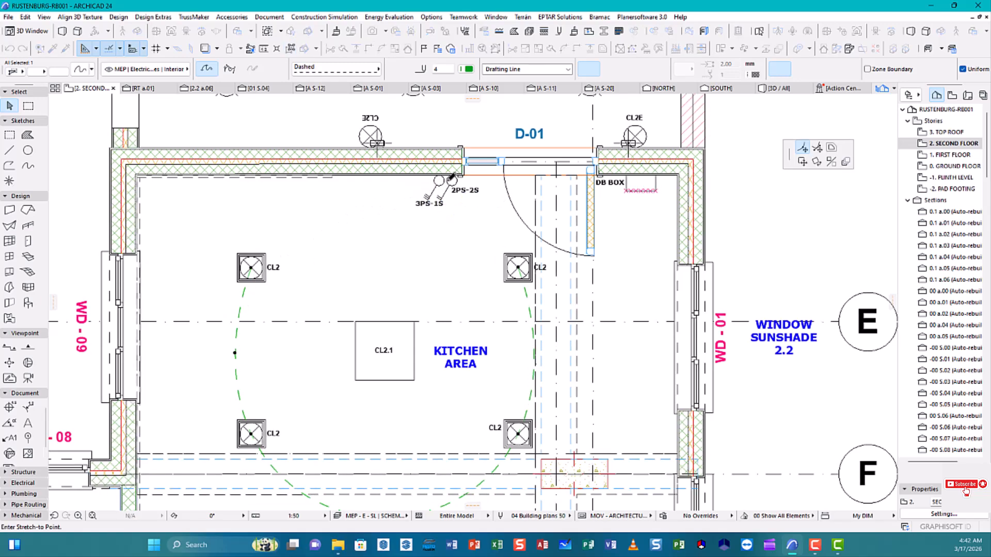
pyautogui.scroll(-1, 452, 178)
pyautogui.scroll(-3, 430, 231)
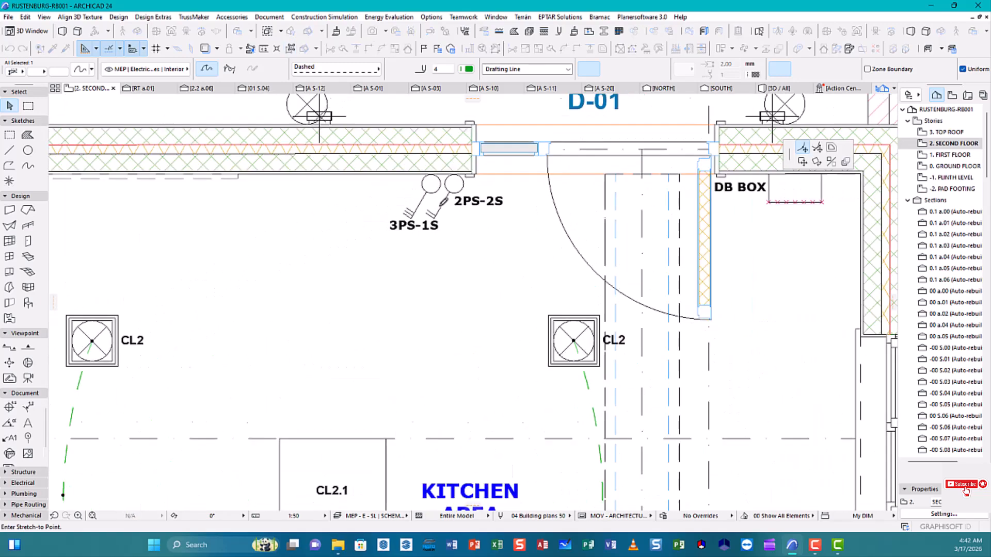
pyautogui.scroll(-2, 428, 235)
pyautogui.scroll(3, 439, 217)
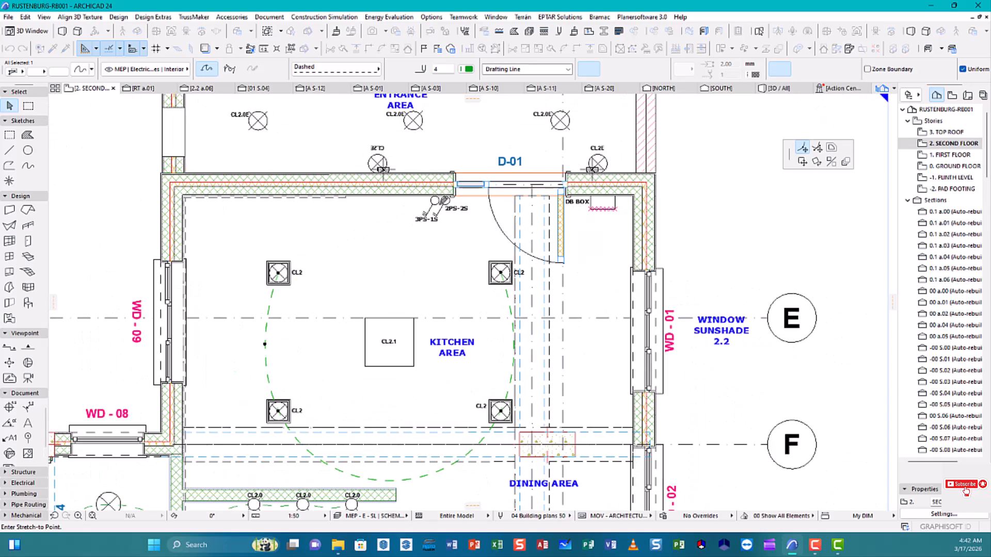
pyautogui.scroll(5, 445, 205)
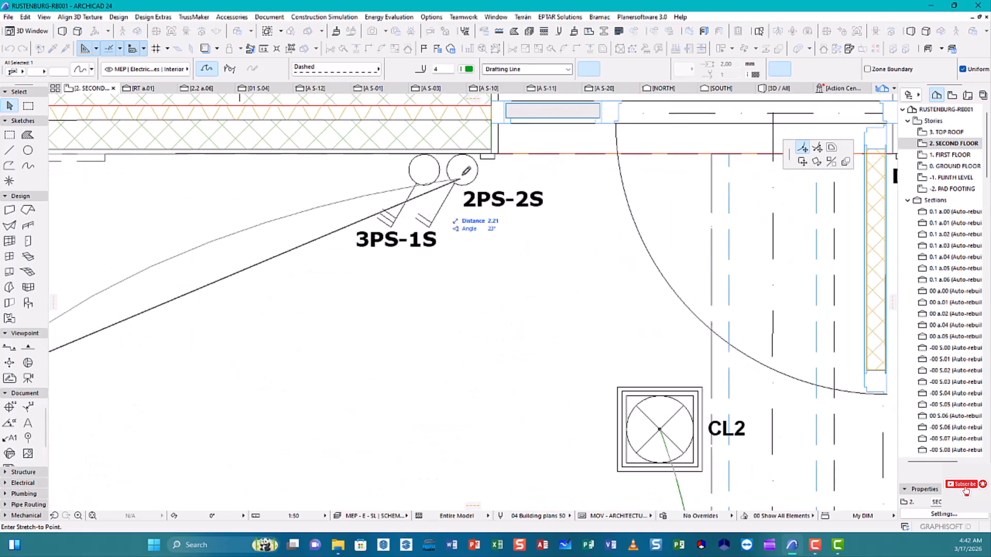
pyautogui.click(462, 170)
pyautogui.scroll(2, 445, 255)
pyautogui.scroll(5, 379, 311)
pyautogui.scroll(5, 414, 305)
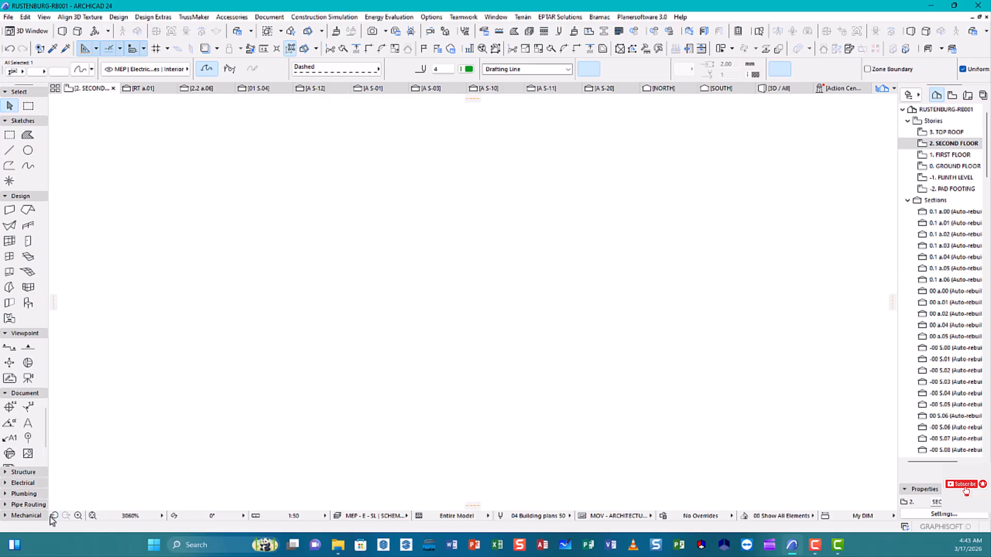
pyautogui.scroll(-8, 394, 301)
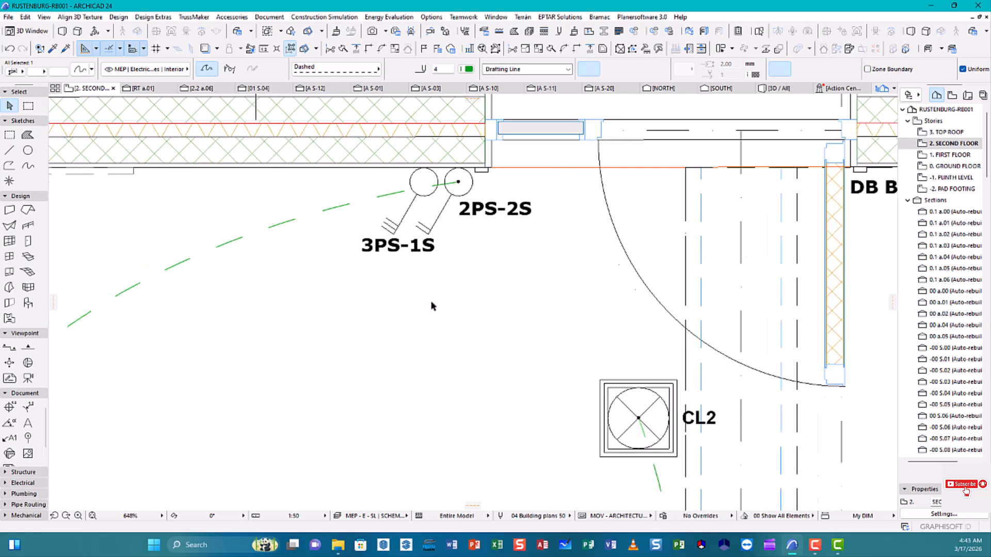
# Move the inserted spline node onto the centre of the upper CL2 light near WD-09 and deselect the spline.
pyautogui.scroll(-2, 434, 301)
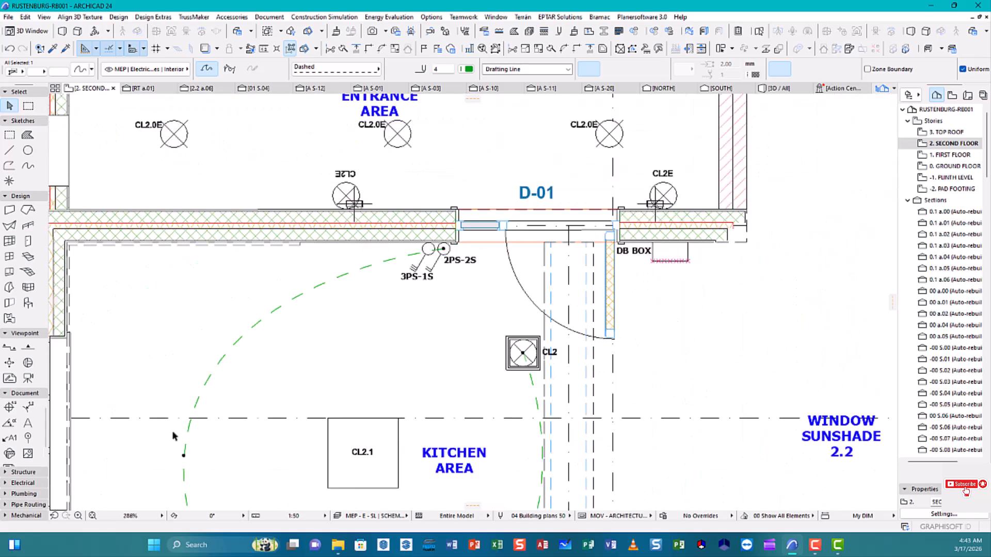
pyautogui.moveTo(307, 343); pyautogui.dragTo(382, 185, button='middle')
pyautogui.click(249, 311)
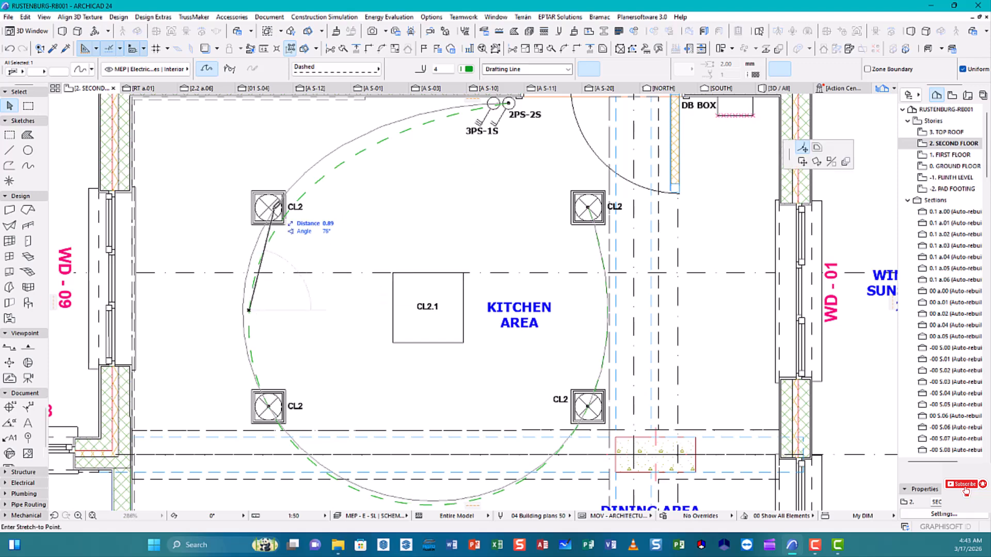
pyautogui.press('Escape')
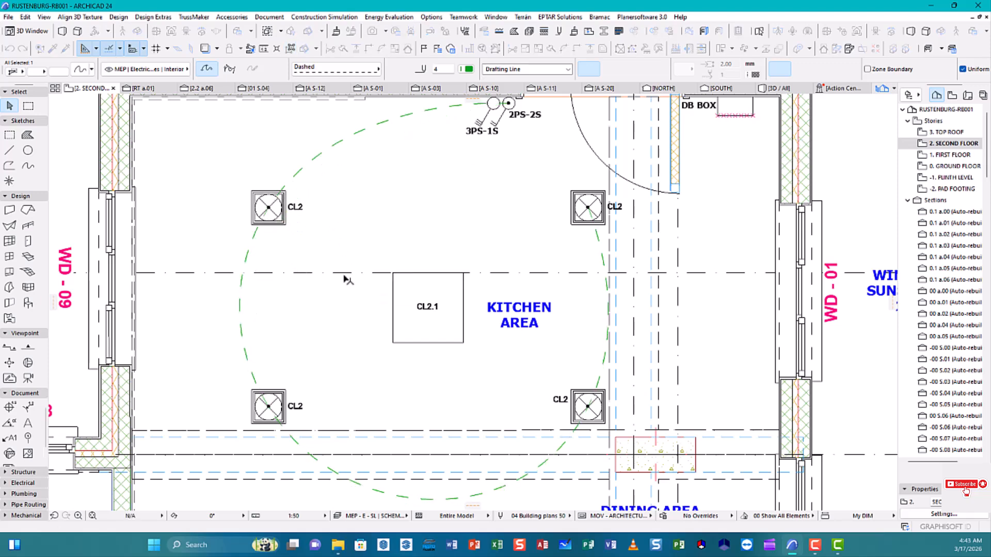
pyautogui.scroll(-2, 393, 279)
pyautogui.moveTo(336, 245); pyautogui.dragTo(281, 297, button='middle')
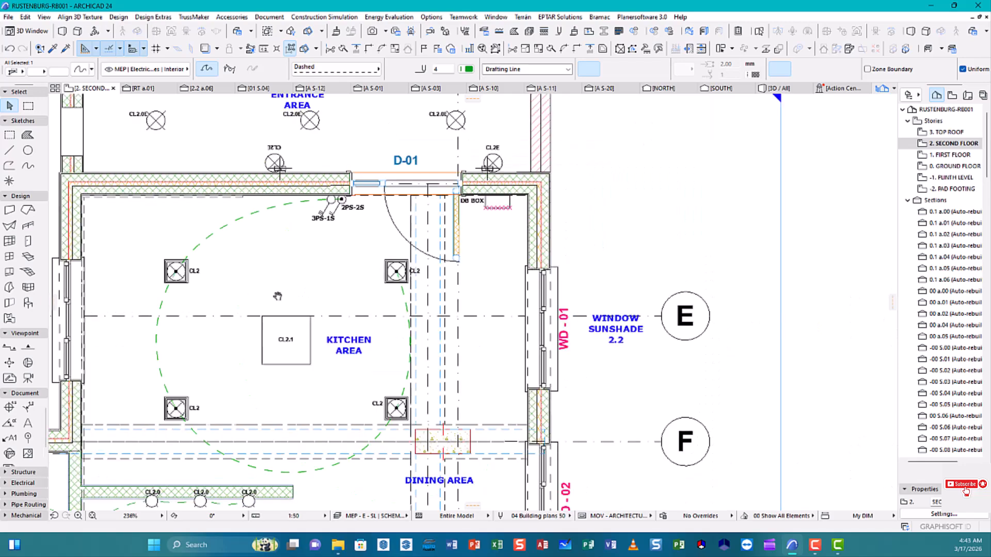
pyautogui.scroll(2, 269, 265)
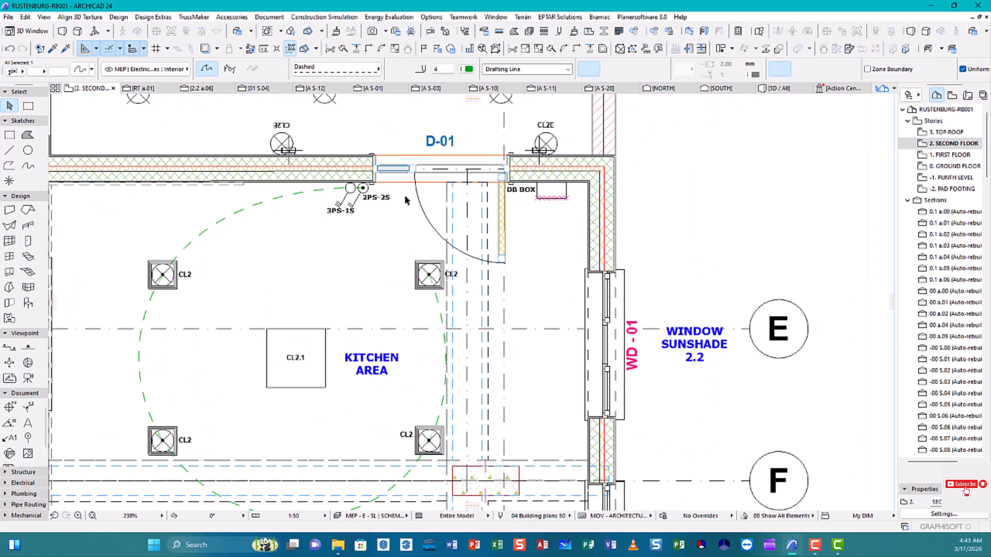
pyautogui.moveTo(343, 284); pyautogui.dragTo(342, 229, button='middle')
pyautogui.press('Escape')
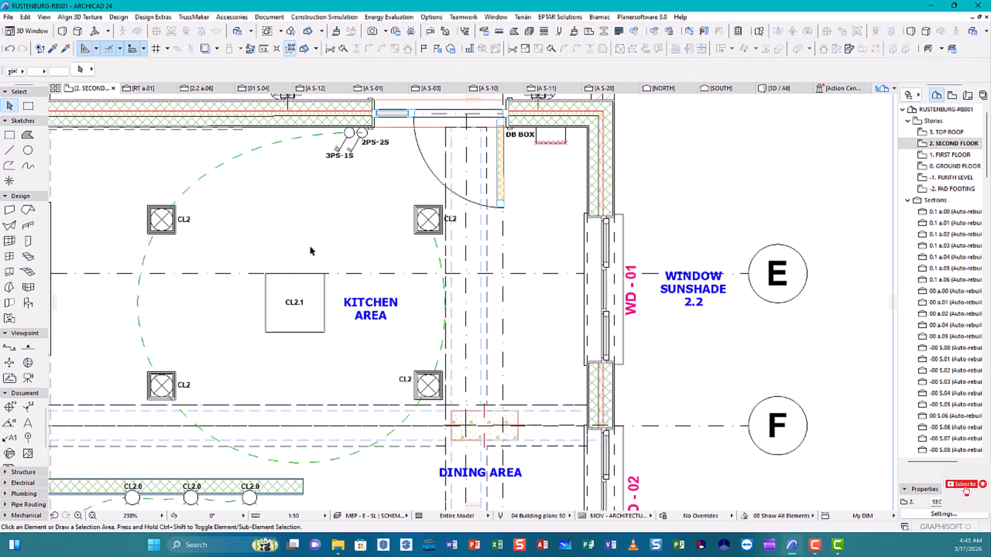
# Draw a dashed wiring spline from the centre of the kitchen's CL2.1 light to the 2PS-2S switch beside D-01.
pyautogui.scroll(-2, 310, 250)
pyautogui.moveTo(382, 315); pyautogui.dragTo(402, 329, button='middle')
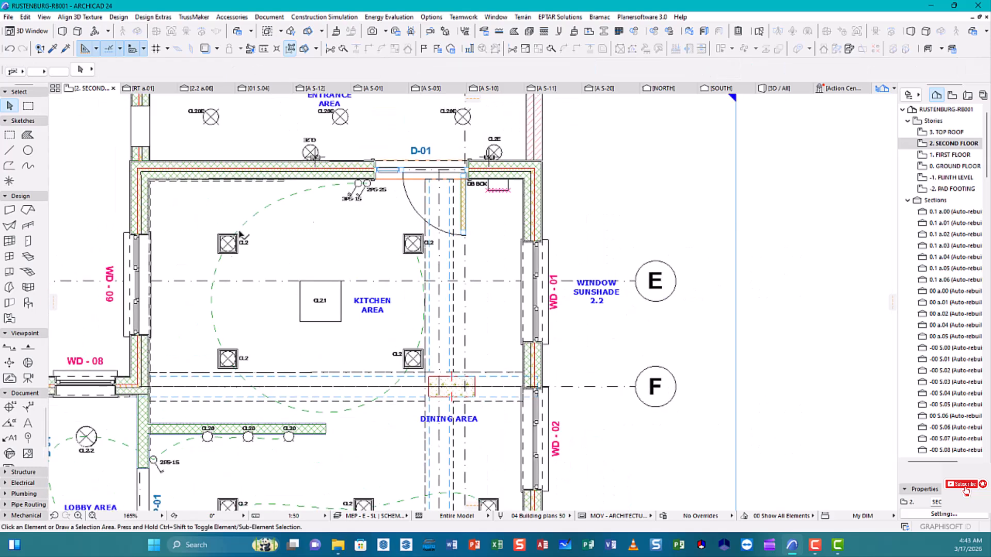
pyautogui.scroll(2, 337, 295)
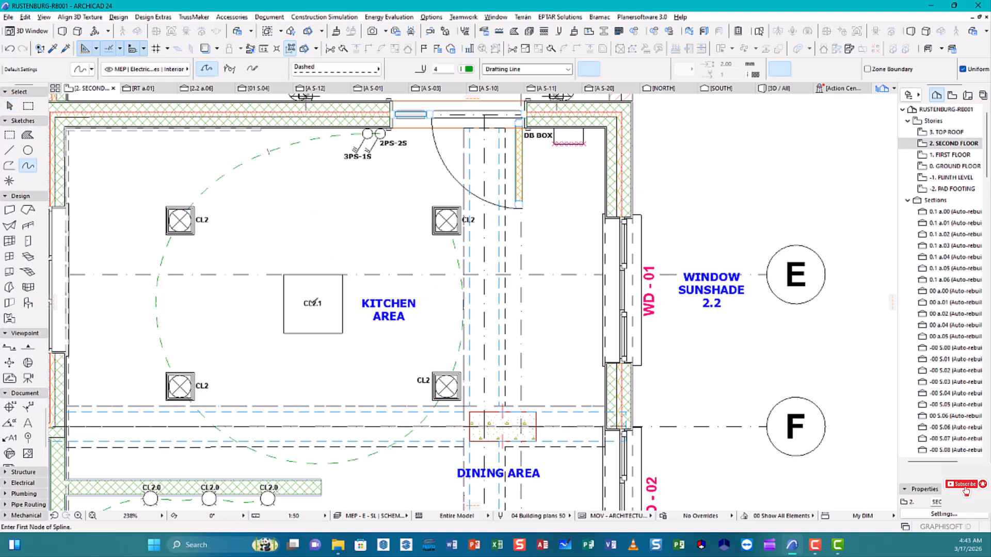
pyautogui.click(313, 302)
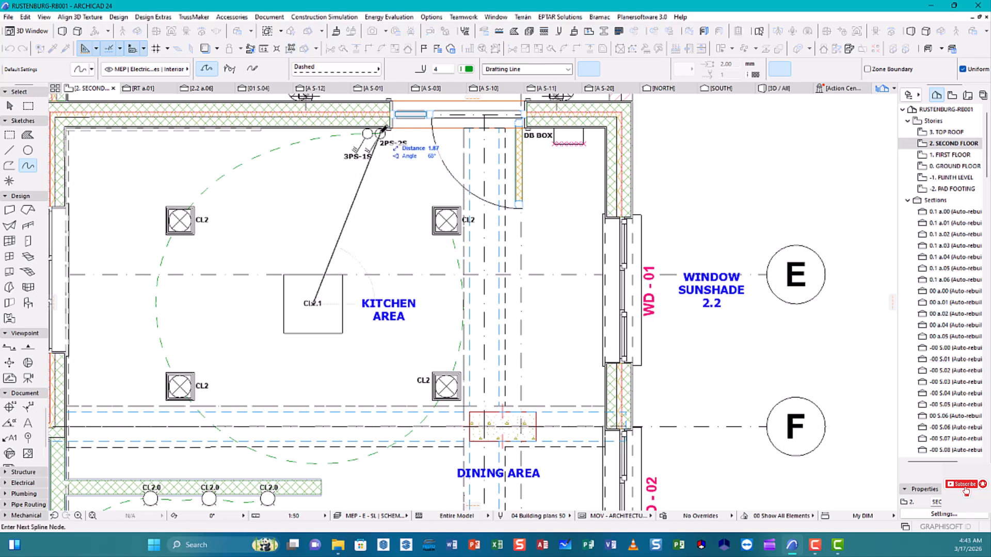
pyautogui.scroll(2, 383, 130)
pyautogui.scroll(3, 384, 130)
pyautogui.click(381, 131)
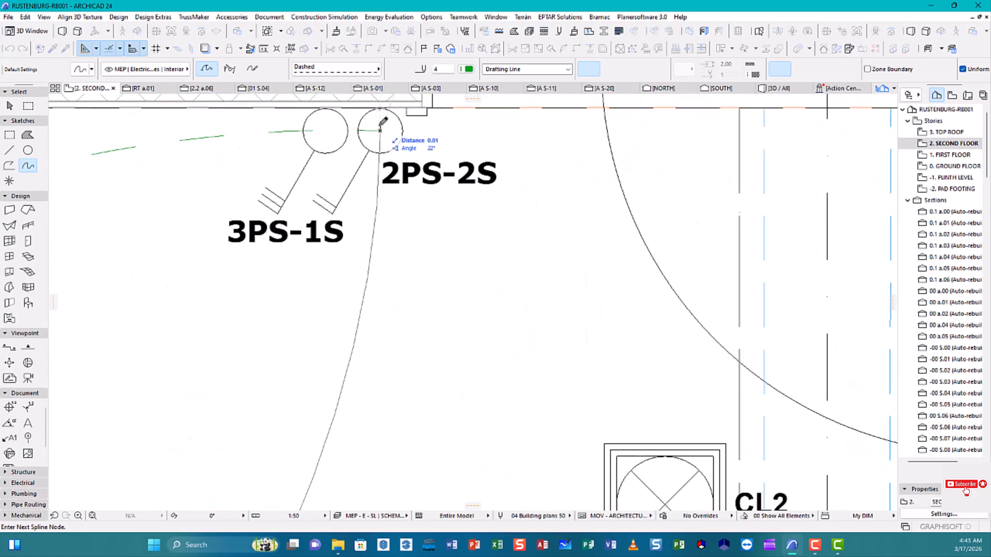
pyautogui.rightClick(382, 121)
pyautogui.click(400, 203)
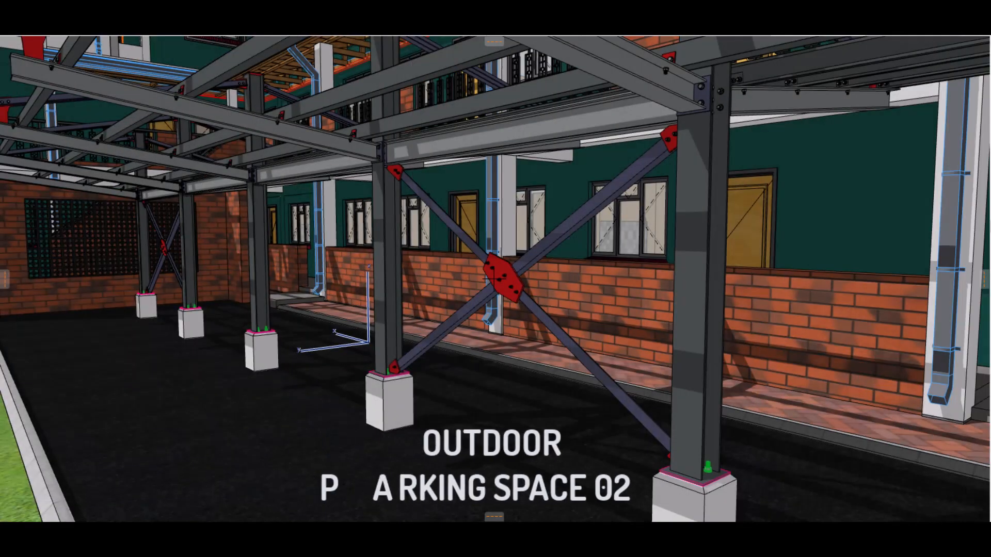